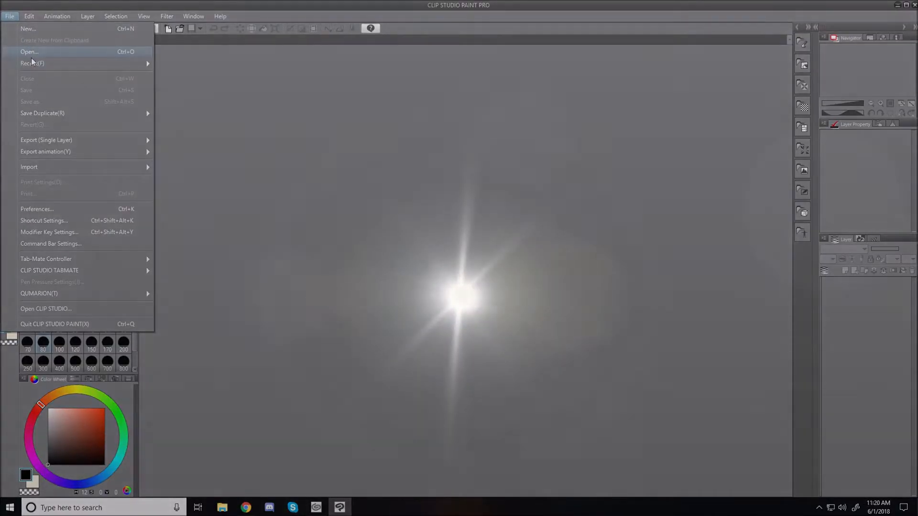
Step: Open the Youtube_girl painting from the Pictures folder
mouse_move(86, 63)
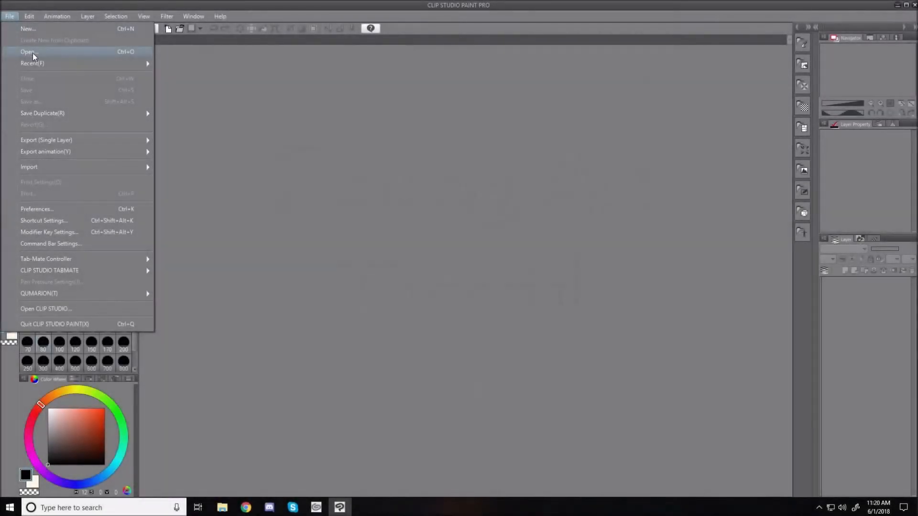
left_click(32, 53)
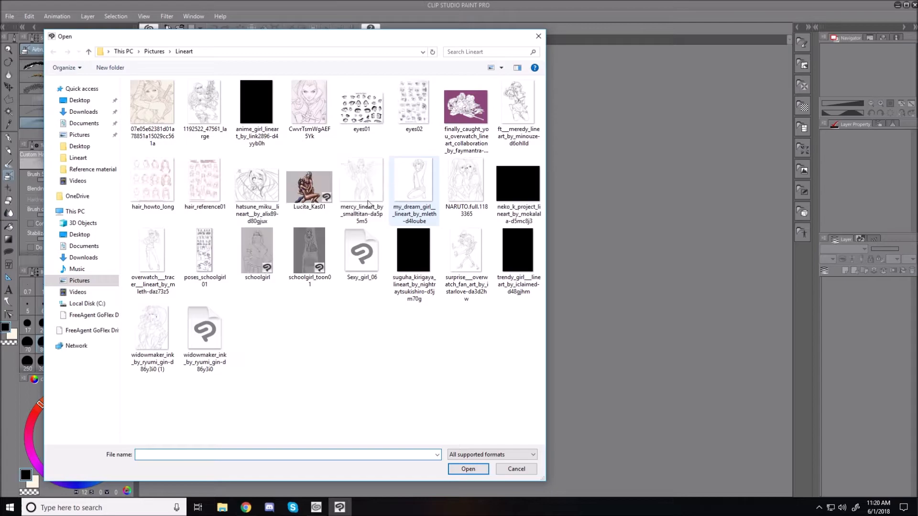
left_click(89, 52)
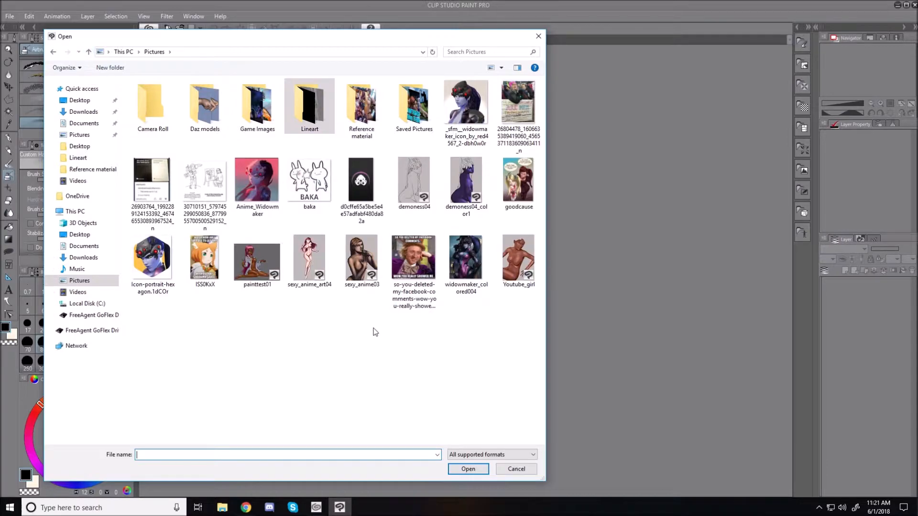
double_click(522, 260)
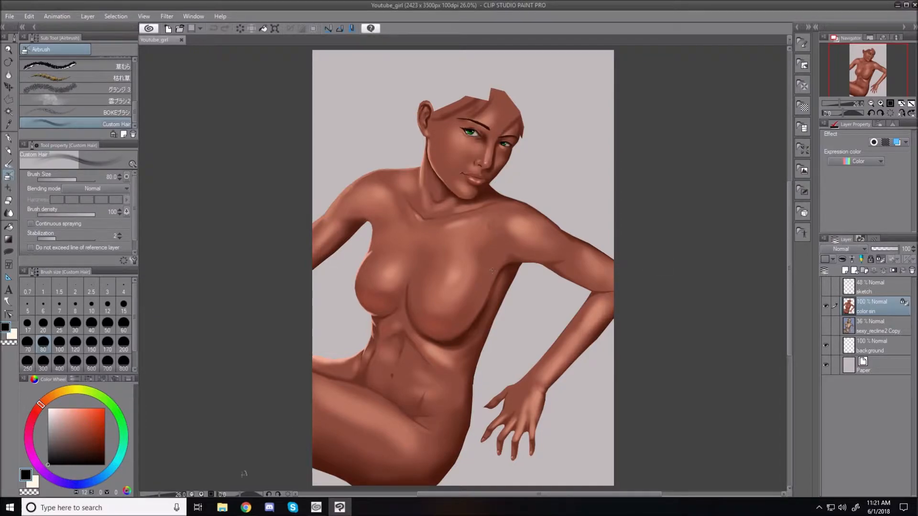
left_click(250, 513)
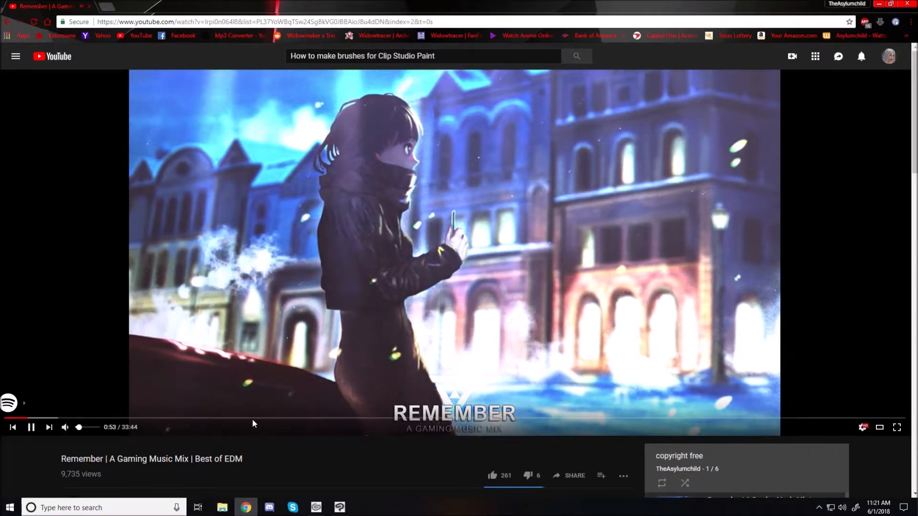
left_click(879, 4)
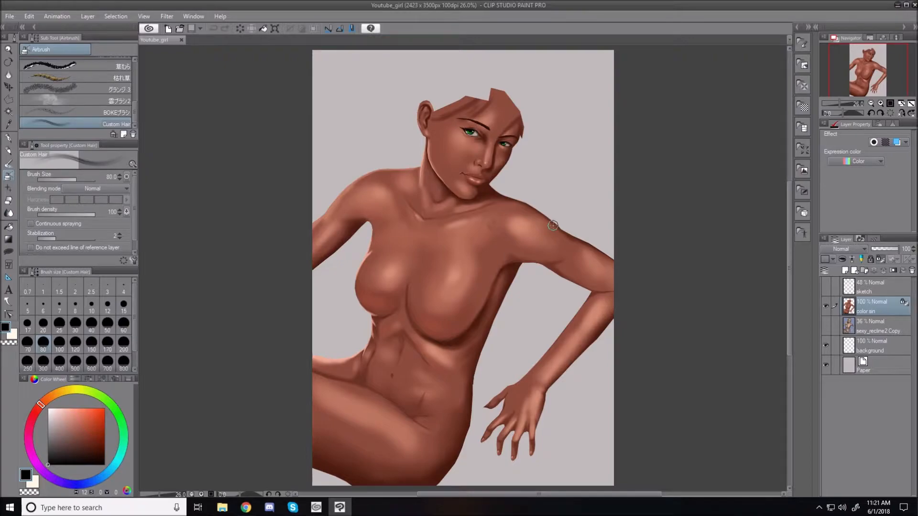
Step: Show the sketch layer and add a new raster layer directly above the skin color layer
left_click(826, 286)
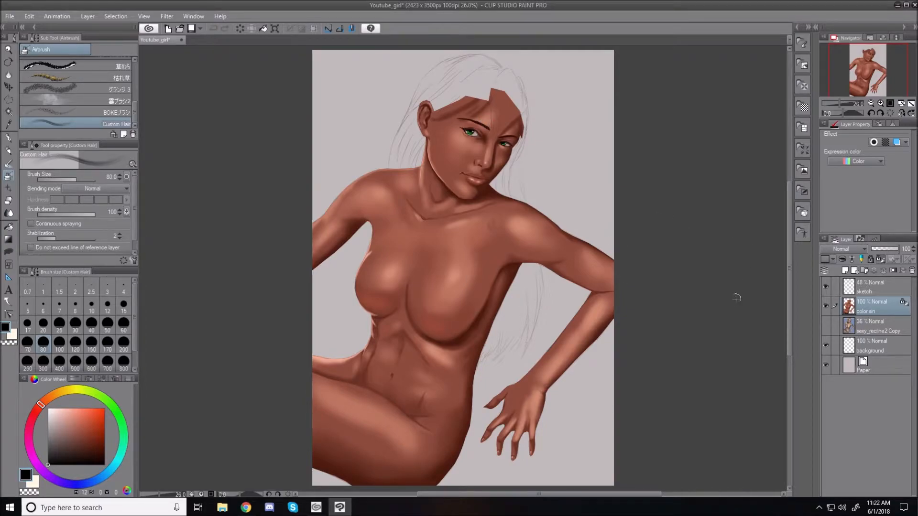
left_click(845, 271)
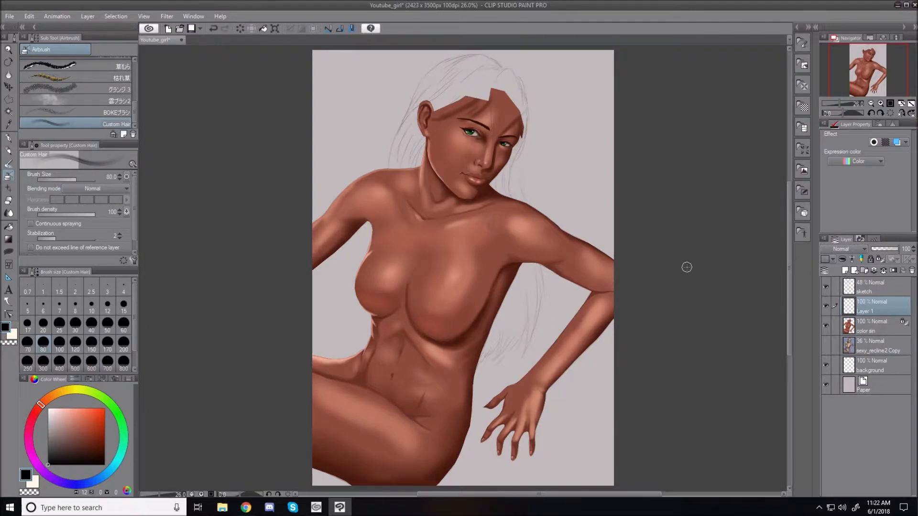
Step: Set up the Soft airbrush with a dark reddish-brown color and a brush size of 40 for the hair
scroll(641, 188, "up", 1)
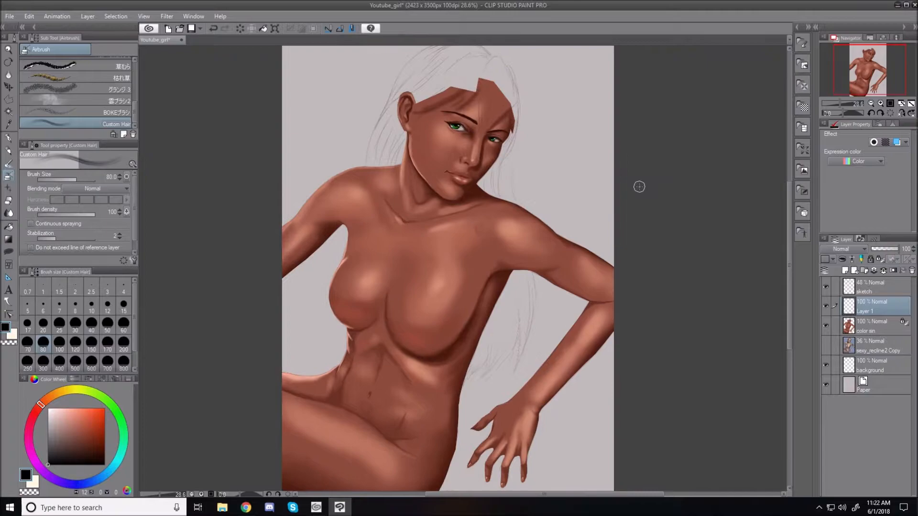
scroll(639, 186, "up", 2)
scroll(639, 186, "up", 1)
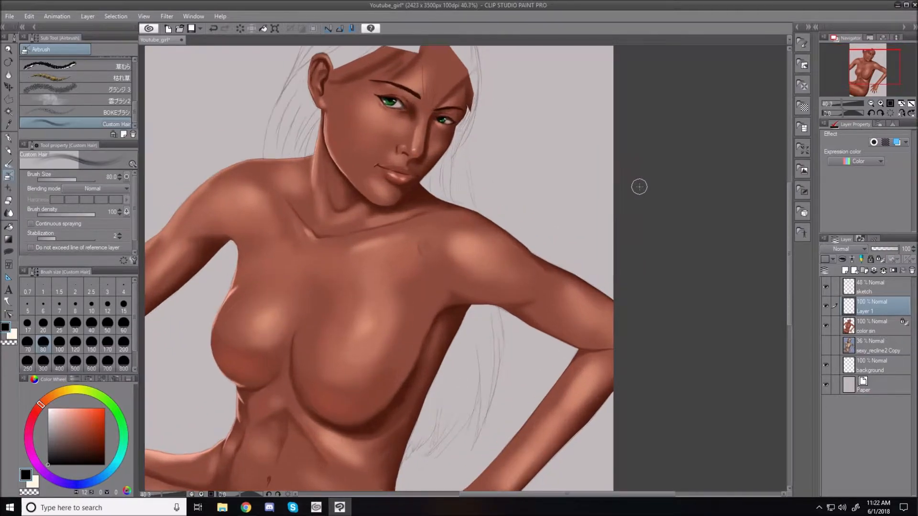
left_click_drag(790, 284, 788, 253)
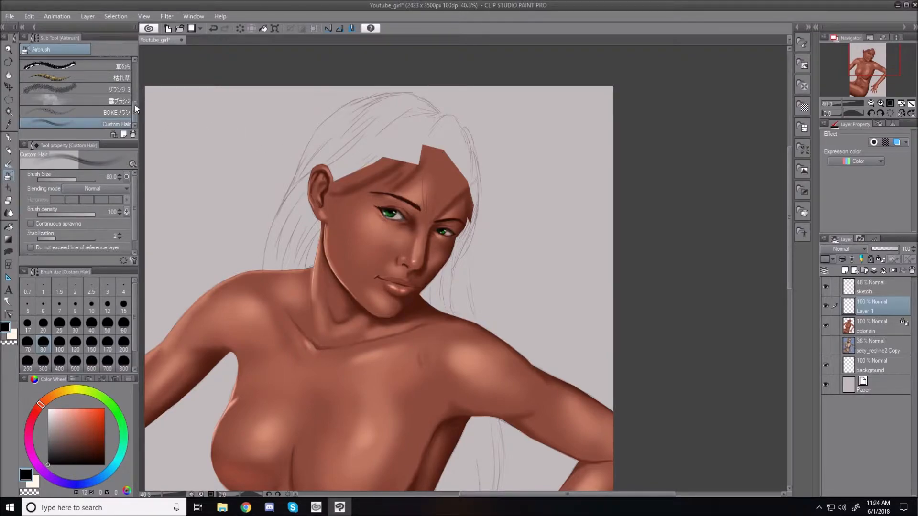
left_click_drag(134, 107, 133, 65)
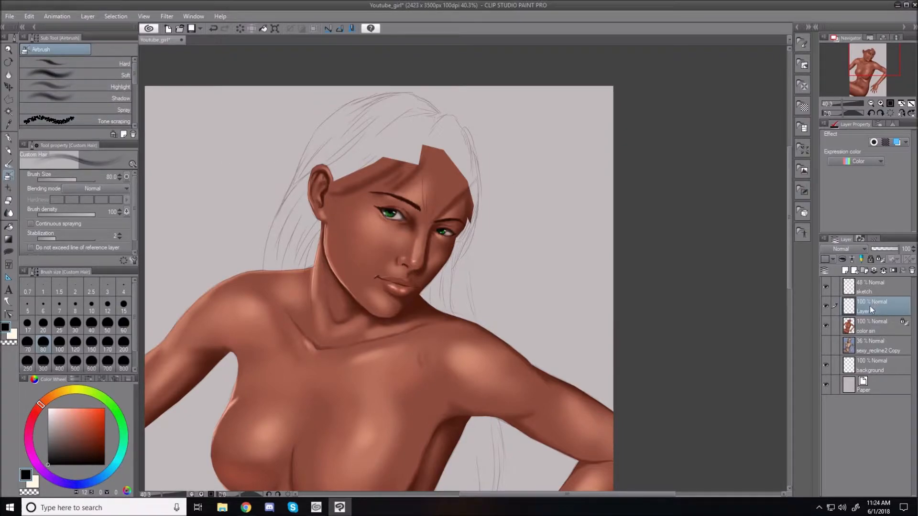
left_click(74, 75)
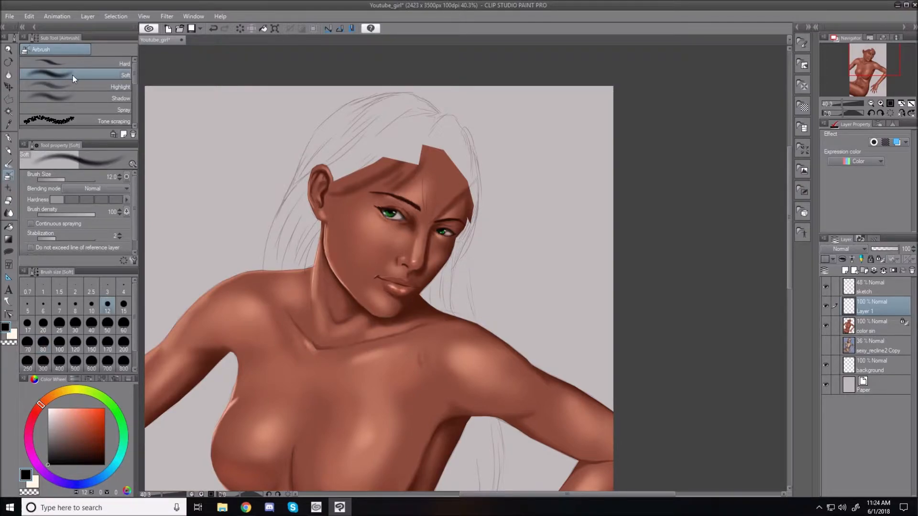
left_click(86, 447)
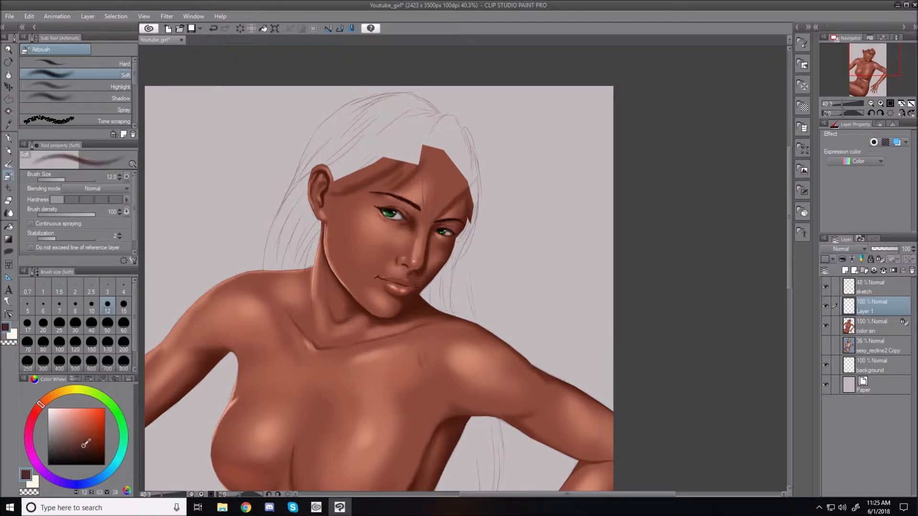
left_click(42, 407)
left_click(88, 445)
left_click(87, 446)
key("bracketright")
key("bracketright")
key("bracketright")
key("bracketright")
key("bracketright")
key("bracketright")
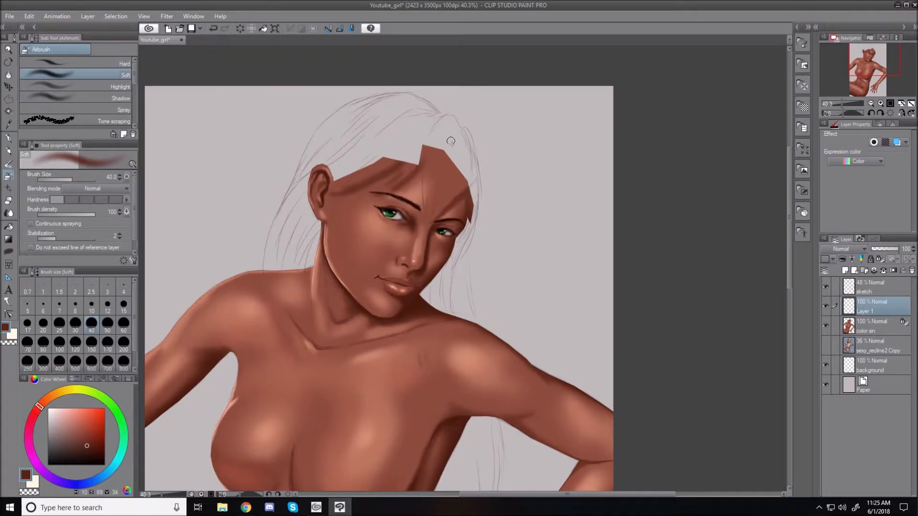
Step: Paint the front hair section over the forehead and down past the far eye, following the sketch
left_click_drag(450, 129, 460, 189)
mouse_move(446, 125)
left_mouse_down()
mouse_move(450, 161)
mouse_move(451, 123)
mouse_move(460, 162)
mouse_move(466, 141)
mouse_move(459, 126)
mouse_move(450, 130)
mouse_move(468, 143)
mouse_move(461, 122)
mouse_move(473, 189)
mouse_move(466, 134)
mouse_move(476, 208)
mouse_move(465, 168)
mouse_move(473, 220)
mouse_move(459, 233)
mouse_move(468, 218)
mouse_move(456, 256)
mouse_move(471, 210)
mouse_move(448, 270)
mouse_move(471, 222)
mouse_move(455, 263)
left_mouse_up()
mouse_move(453, 134)
left_mouse_down()
mouse_move(448, 177)
mouse_move(457, 134)
mouse_move(461, 152)
mouse_move(432, 214)
mouse_move(470, 172)
mouse_move(425, 224)
left_mouse_up()
left_click_drag(459, 175, 428, 210)
mouse_move(450, 126)
left_mouse_down()
mouse_move(437, 183)
mouse_move(445, 122)
mouse_move(432, 196)
mouse_move(447, 120)
mouse_move(424, 196)
mouse_move(440, 195)
mouse_move(451, 179)
left_mouse_up()
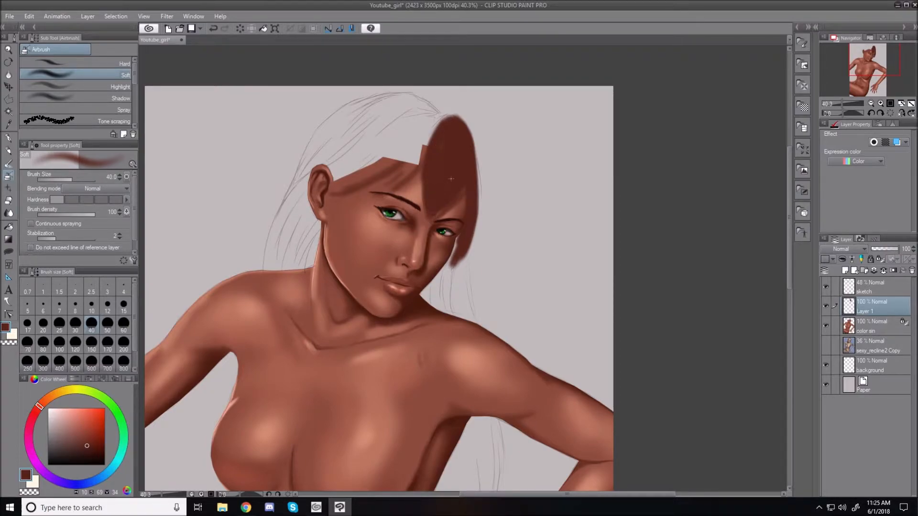
Step: Outline and fill the hair over the crown, and extend the hair beside the far cheek toward the shoulder
mouse_move(430, 150)
left_mouse_down()
mouse_move(446, 120)
mouse_move(436, 143)
mouse_move(438, 121)
mouse_move(408, 149)
mouse_move(396, 175)
mouse_move(438, 125)
mouse_move(400, 163)
mouse_move(425, 143)
mouse_move(421, 136)
mouse_move(342, 189)
mouse_move(330, 164)
mouse_move(335, 178)
mouse_move(369, 175)
mouse_move(337, 196)
mouse_move(376, 176)
mouse_move(338, 178)
mouse_move(372, 171)
mouse_move(337, 166)
mouse_move(419, 143)
mouse_move(367, 171)
mouse_move(426, 143)
mouse_move(397, 167)
mouse_move(389, 165)
mouse_move(431, 124)
mouse_move(420, 125)
mouse_move(392, 158)
mouse_move(439, 115)
mouse_move(443, 122)
mouse_move(425, 118)
mouse_move(452, 121)
mouse_move(423, 114)
mouse_move(444, 119)
mouse_move(444, 109)
mouse_move(452, 122)
mouse_move(430, 122)
mouse_move(423, 100)
mouse_move(407, 108)
mouse_move(436, 108)
mouse_move(410, 96)
mouse_move(425, 103)
mouse_move(364, 99)
mouse_move(366, 116)
mouse_move(340, 121)
mouse_move(377, 97)
mouse_move(340, 118)
mouse_move(328, 143)
mouse_move(311, 144)
mouse_move(304, 165)
mouse_move(342, 115)
mouse_move(322, 129)
mouse_move(295, 176)
mouse_move(272, 267)
left_mouse_up()
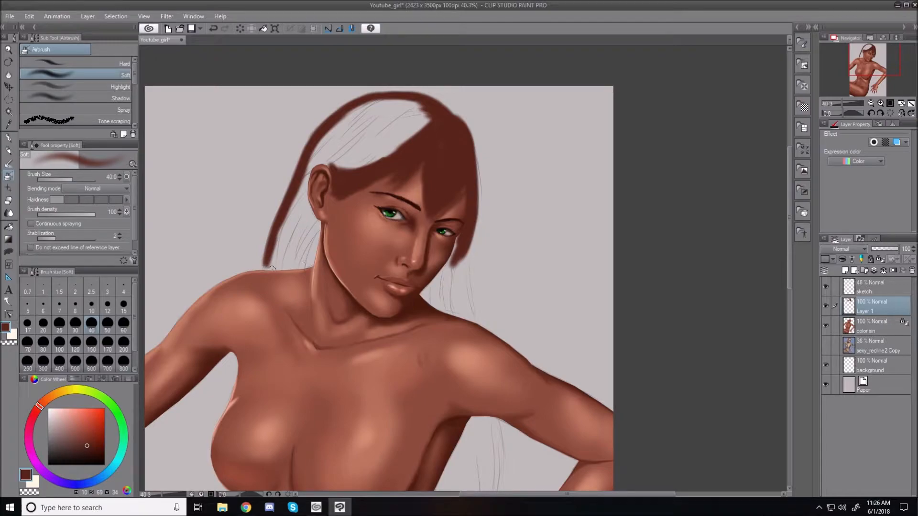
mouse_move(317, 159)
left_mouse_down()
mouse_move(342, 164)
mouse_move(418, 135)
mouse_move(430, 115)
mouse_move(357, 106)
mouse_move(311, 151)
mouse_move(385, 108)
mouse_move(328, 139)
mouse_move(348, 113)
mouse_move(428, 106)
mouse_move(345, 118)
mouse_move(410, 110)
mouse_move(367, 128)
mouse_move(430, 114)
mouse_move(414, 113)
mouse_move(436, 125)
mouse_move(438, 115)
mouse_move(362, 155)
mouse_move(428, 149)
mouse_move(411, 130)
mouse_move(305, 158)
mouse_move(359, 155)
mouse_move(327, 158)
mouse_move(378, 146)
mouse_move(344, 141)
mouse_move(380, 137)
mouse_move(328, 154)
mouse_move(370, 134)
mouse_move(325, 146)
mouse_move(396, 120)
mouse_move(375, 131)
left_mouse_up()
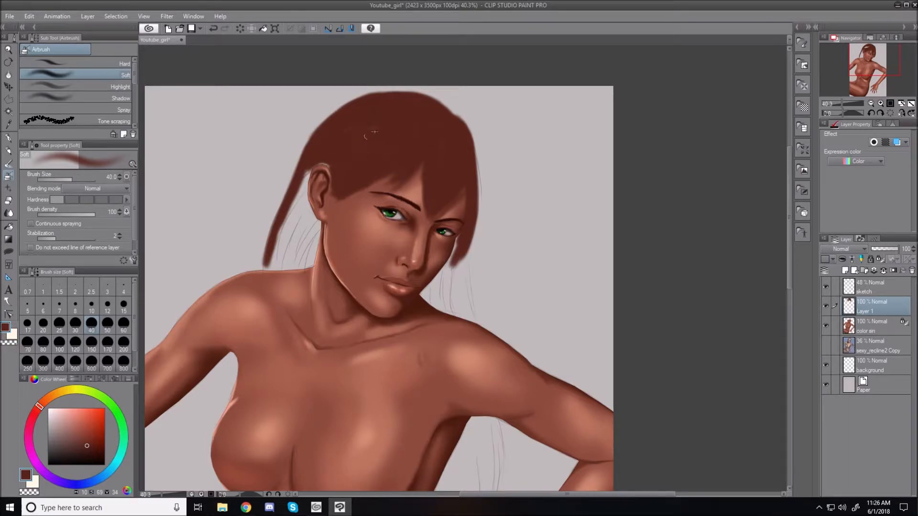
mouse_move(453, 246)
left_mouse_down()
mouse_move(463, 237)
mouse_move(425, 293)
left_mouse_up()
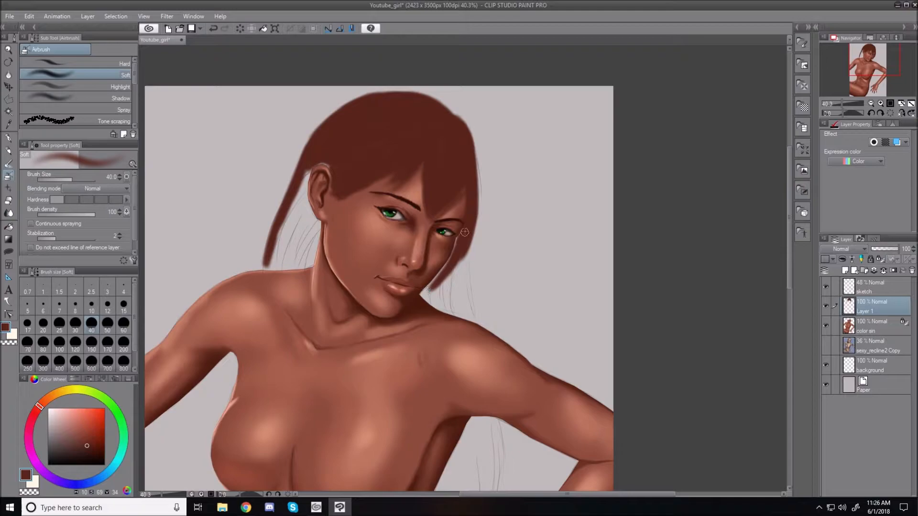
mouse_move(461, 249)
left_mouse_down()
mouse_move(458, 281)
mouse_move(466, 247)
mouse_move(472, 324)
left_mouse_up()
mouse_move(443, 290)
left_mouse_down()
mouse_move(425, 298)
mouse_move(438, 302)
mouse_move(455, 267)
mouse_move(448, 292)
mouse_move(464, 304)
left_mouse_up()
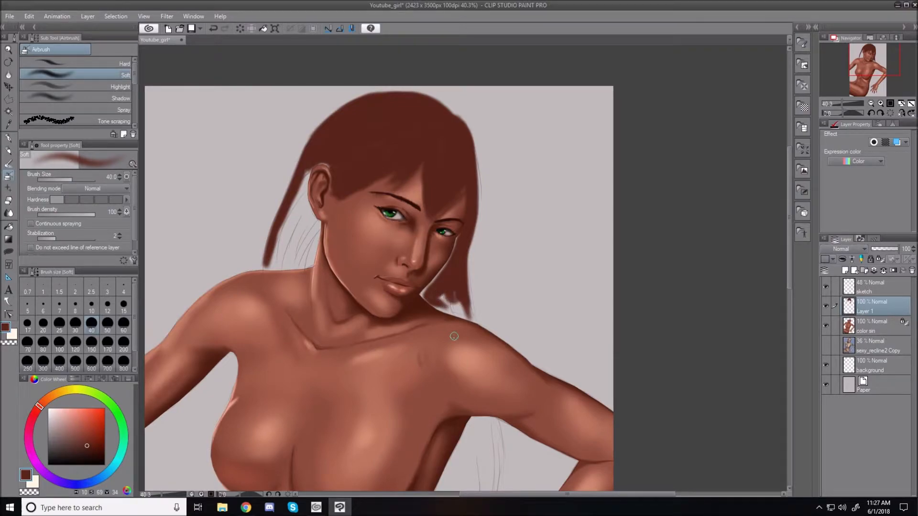
Step: Reduce the brush size to 12 and fill the small gap in the hair at the top of the ear
scroll(278, 219, "up", 5)
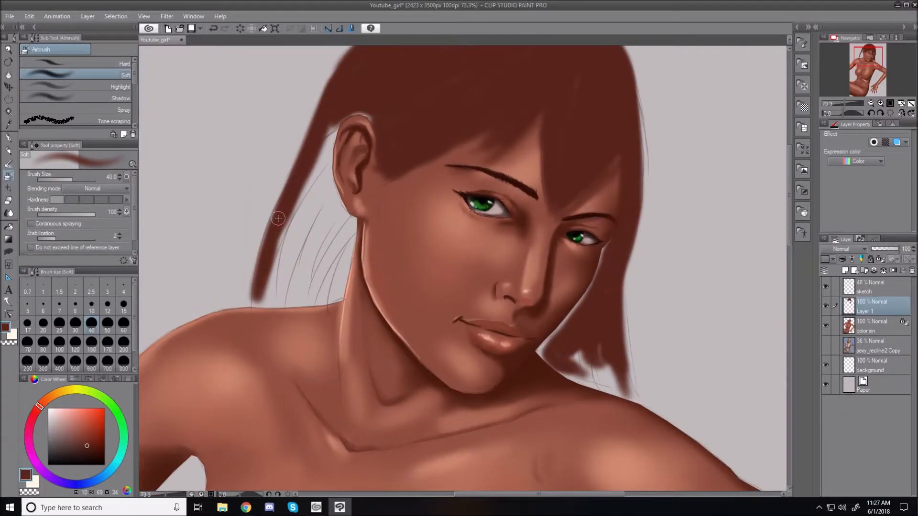
key("bracketleft")
key("bracketleft")
key("bracketleft")
key("bracketleft")
key("bracketleft")
key("bracketleft")
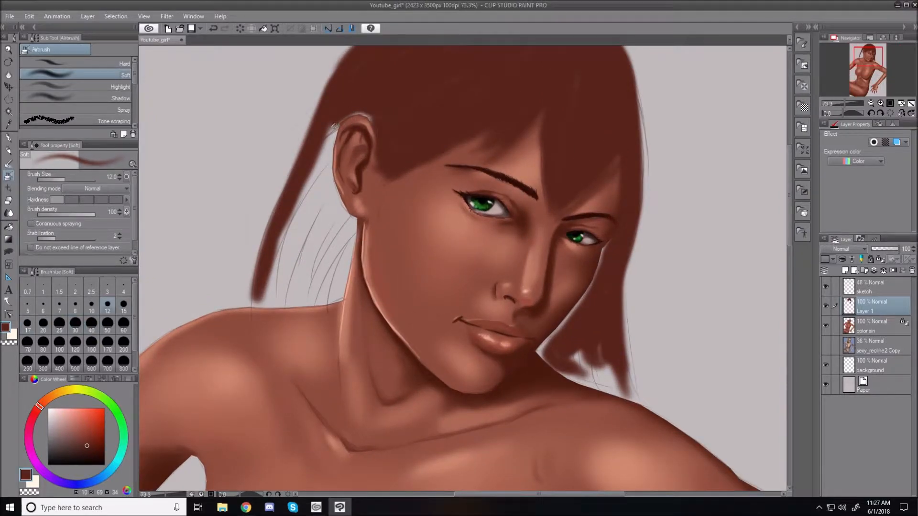
left_click_drag(343, 118, 337, 123)
Step: Fill the hair around the top of the ear and behind it down to the earlobe, finishing with brush size 25
key("bracketright")
key("bracketright")
key("bracketright")
key("bracketright")
key("bracketright")
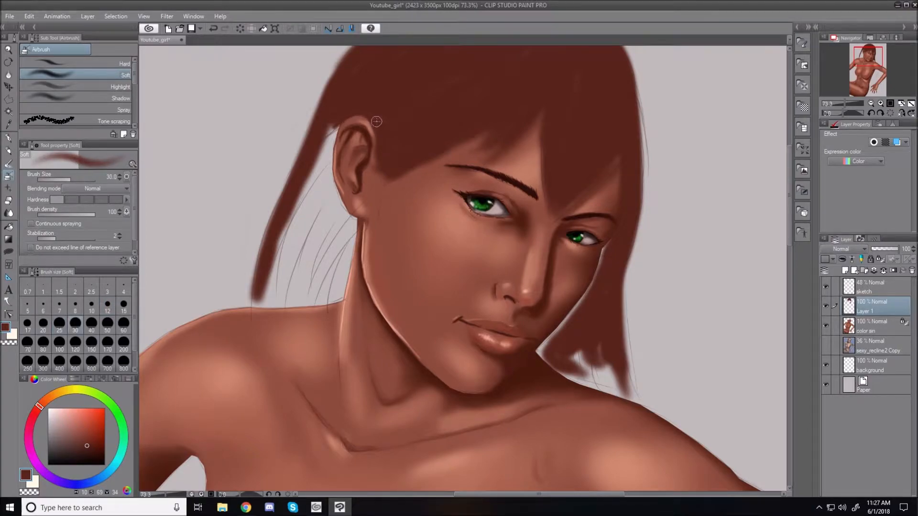
mouse_move(337, 116)
left_mouse_down()
mouse_move(329, 184)
mouse_move(327, 144)
mouse_move(310, 193)
left_mouse_up()
key("bracketleft")
key("bracketleft")
key("bracketright")
key("bracketright")
key("bracketright")
mouse_move(325, 143)
left_mouse_down()
mouse_move(322, 193)
mouse_move(330, 205)
left_mouse_up()
left_click_drag(323, 160, 332, 210)
key("bracketleft")
key("bracketleft")
left_click_drag(325, 162, 348, 222)
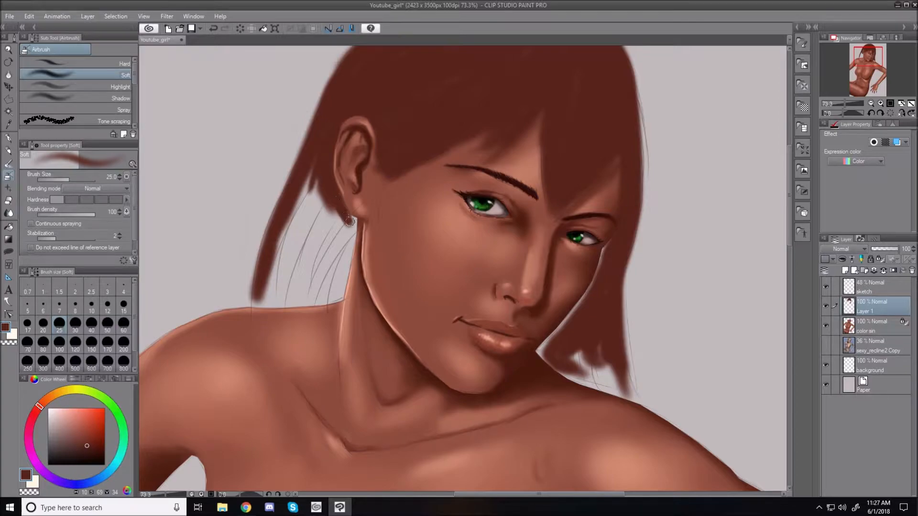
Step: Paint the narrow hair area just below the earlobe with brush size 15
key("bracketleft")
key("bracketleft")
key("bracketleft")
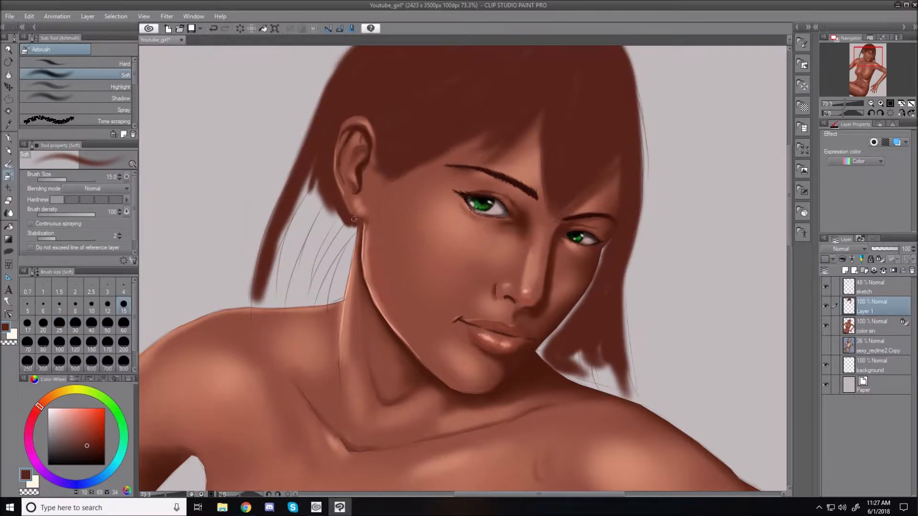
mouse_move(353, 223)
left_mouse_down()
mouse_move(352, 244)
mouse_move(353, 226)
left_mouse_up()
Step: Undo the last stroke near the earlobe, and fill the light gap between the far cheek and the hair at brush size 20
key("bracketright")
key("bracketright")
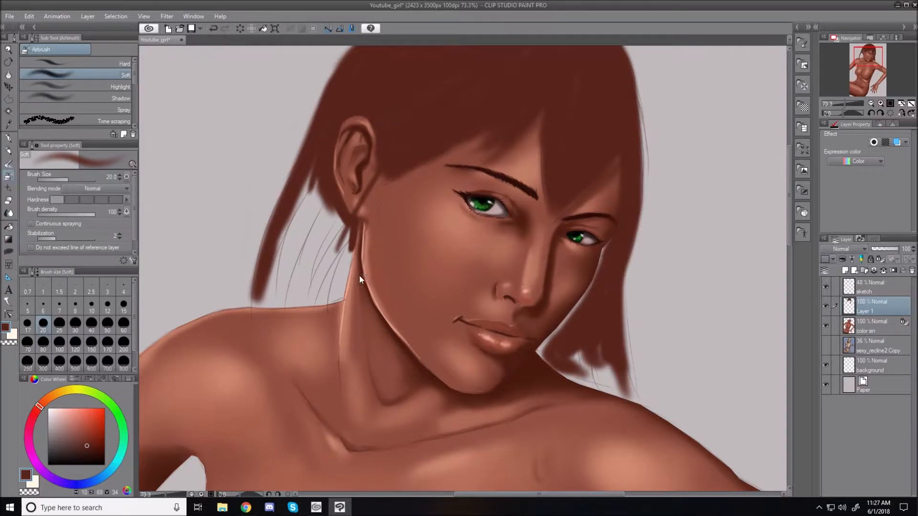
key("ctrl+z")
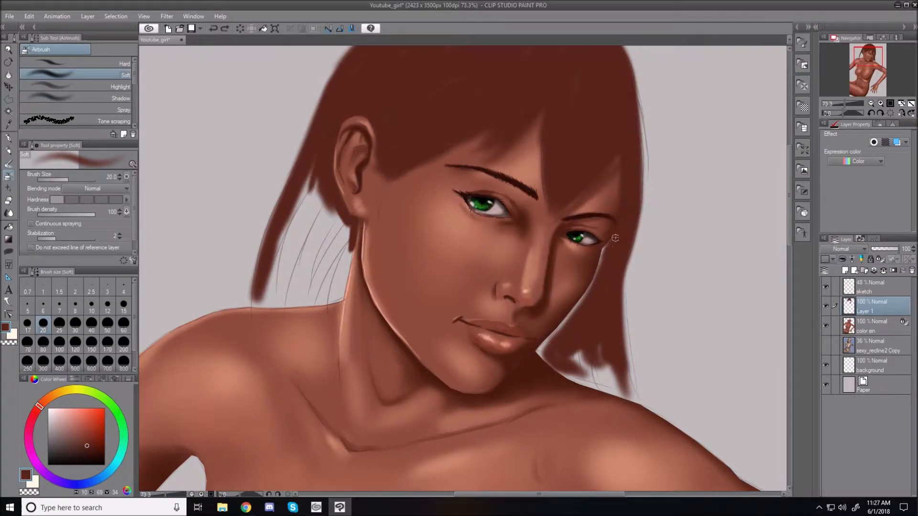
left_click_drag(607, 247, 610, 245)
left_click_drag(585, 296, 555, 334)
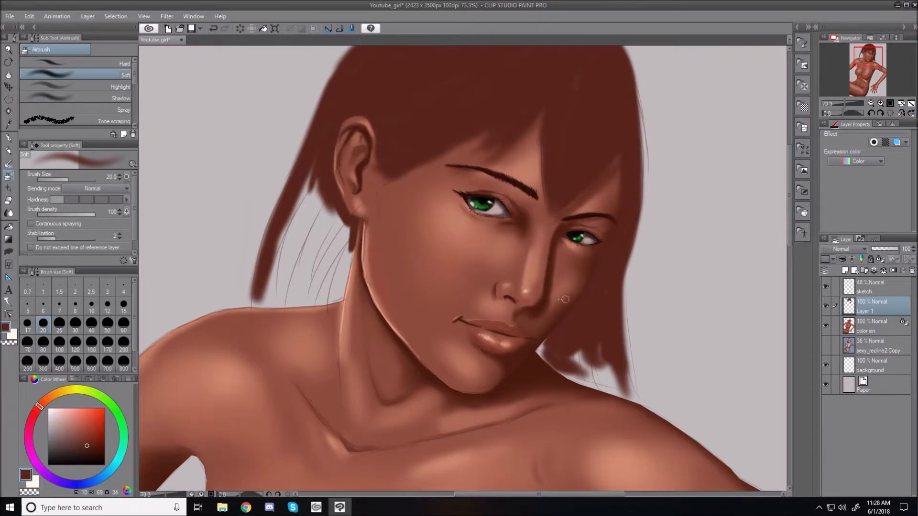
Step: Fill the hair behind the neck and beside the far cheek down to both shoulders with brush size 60
left_click(123, 325)
mouse_move(315, 185)
left_mouse_down()
mouse_move(312, 221)
mouse_move(322, 184)
mouse_move(333, 244)
mouse_move(330, 223)
mouse_move(344, 229)
mouse_move(328, 275)
mouse_move(333, 304)
mouse_move(342, 234)
mouse_move(333, 290)
mouse_move(327, 239)
mouse_move(275, 231)
mouse_move(308, 192)
mouse_move(277, 313)
mouse_move(277, 260)
mouse_move(299, 199)
mouse_move(264, 301)
mouse_move(265, 271)
mouse_move(290, 200)
mouse_move(260, 329)
mouse_move(259, 298)
mouse_move(290, 203)
mouse_move(265, 311)
mouse_move(278, 226)
mouse_move(294, 194)
mouse_move(272, 287)
mouse_move(313, 179)
mouse_move(299, 249)
mouse_move(308, 217)
mouse_move(318, 216)
mouse_move(323, 299)
mouse_move(332, 261)
mouse_move(306, 304)
mouse_move(306, 283)
left_mouse_up()
mouse_move(567, 328)
left_mouse_down()
mouse_move(538, 352)
mouse_move(546, 360)
left_mouse_up()
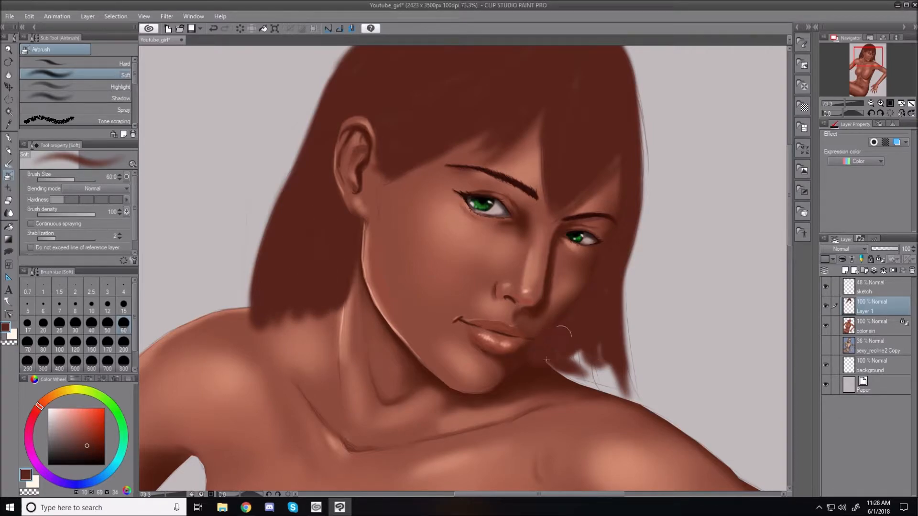
mouse_move(594, 301)
left_mouse_down()
mouse_move(579, 366)
mouse_move(550, 381)
mouse_move(555, 356)
mouse_move(573, 396)
mouse_move(592, 343)
mouse_move(607, 392)
mouse_move(616, 385)
mouse_move(632, 413)
mouse_move(636, 390)
mouse_move(633, 416)
mouse_move(634, 407)
left_mouse_up()
left_click_drag(626, 210, 612, 386)
left_click_drag(623, 225, 613, 384)
mouse_move(612, 253)
left_mouse_down()
mouse_move(631, 418)
mouse_move(615, 244)
mouse_move(625, 387)
mouse_move(615, 386)
mouse_move(612, 331)
left_mouse_up()
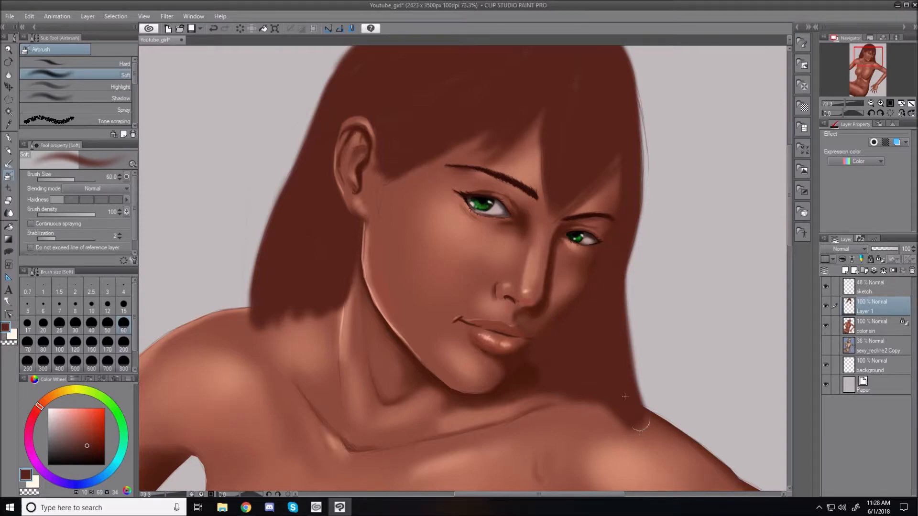
mouse_move(305, 140)
left_mouse_down()
mouse_move(332, 116)
mouse_move(303, 181)
left_mouse_up()
mouse_move(365, 111)
left_mouse_down()
mouse_move(327, 162)
mouse_move(343, 210)
mouse_move(333, 146)
mouse_move(374, 120)
left_mouse_up()
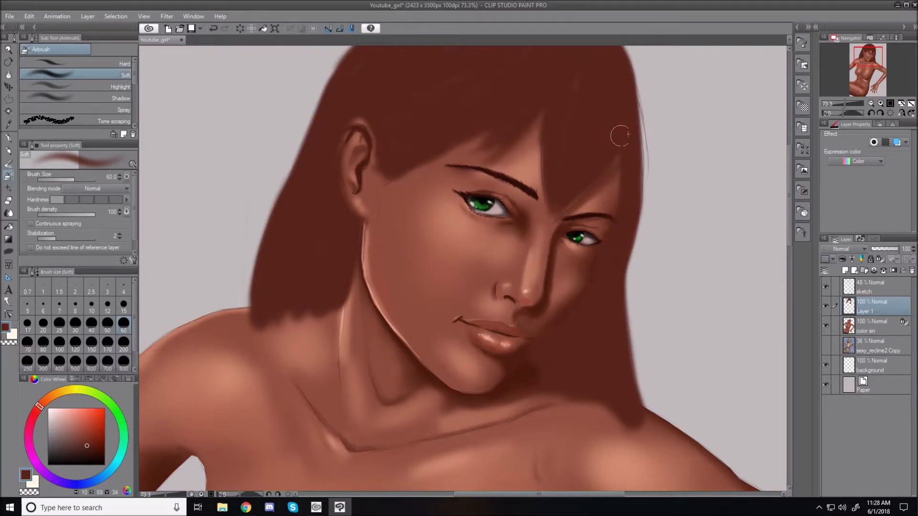
Step: Paint the long hair hanging between the torso and the far arm, and reduce the brush size to 40
left_click_drag(788, 238, 787, 309)
mouse_move(662, 240)
left_mouse_down()
mouse_move(674, 279)
mouse_move(661, 242)
mouse_move(684, 335)
mouse_move(660, 250)
mouse_move(657, 300)
mouse_move(679, 381)
mouse_move(659, 248)
mouse_move(644, 296)
mouse_move(669, 381)
mouse_move(654, 258)
mouse_move(634, 287)
mouse_move(642, 260)
mouse_move(622, 272)
mouse_move(630, 305)
mouse_move(629, 286)
mouse_move(588, 367)
mouse_move(616, 271)
mouse_move(614, 313)
mouse_move(643, 280)
mouse_move(628, 345)
mouse_move(655, 301)
mouse_move(636, 391)
mouse_move(642, 416)
mouse_move(673, 316)
mouse_move(683, 316)
mouse_move(677, 296)
mouse_move(672, 380)
mouse_move(660, 407)
mouse_move(633, 426)
mouse_move(636, 357)
mouse_move(621, 401)
left_mouse_up()
left_click_drag(790, 291, 789, 322)
mouse_move(587, 242)
left_mouse_down()
mouse_move(538, 346)
mouse_move(591, 222)
mouse_move(531, 368)
mouse_move(561, 287)
mouse_move(524, 368)
mouse_move(613, 210)
mouse_move(536, 373)
mouse_move(548, 371)
mouse_move(617, 242)
mouse_move(626, 252)
mouse_move(630, 244)
mouse_move(623, 254)
mouse_move(615, 247)
mouse_move(632, 250)
mouse_move(646, 279)
mouse_move(596, 342)
mouse_move(589, 370)
mouse_move(655, 288)
mouse_move(648, 323)
mouse_move(636, 297)
left_mouse_up()
key("bracketleft")
key("bracketleft")
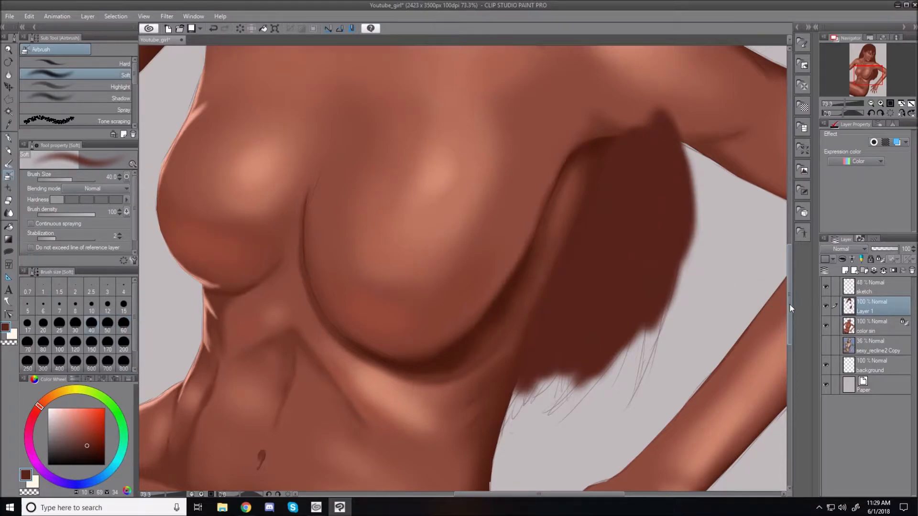
Step: On the skin color layer, auto-select the empty area around the head and shoulders, referring to the edited layer only
scroll(784, 292, "up", 5)
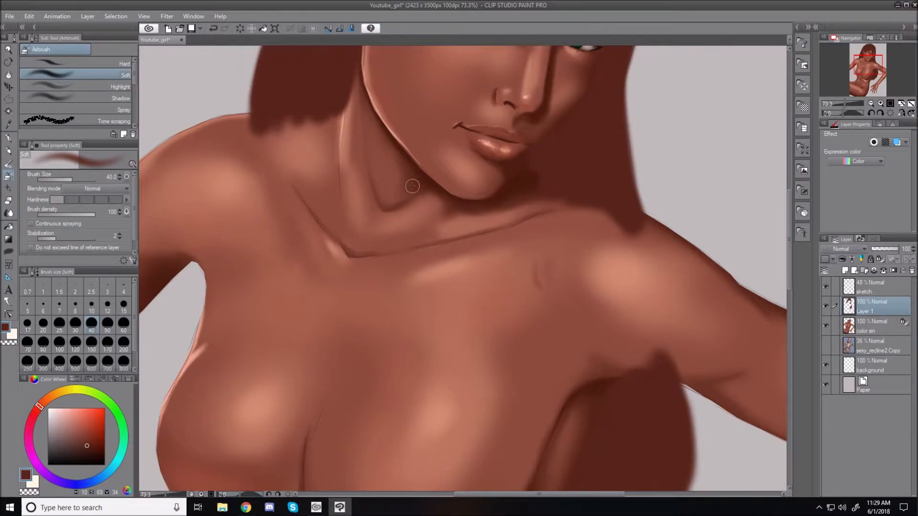
scroll(790, 268, "up", 3)
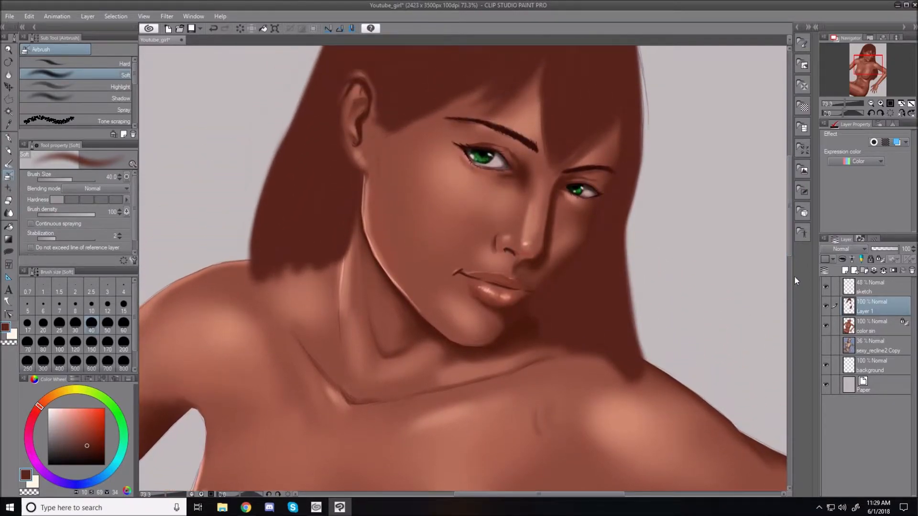
left_click(875, 323)
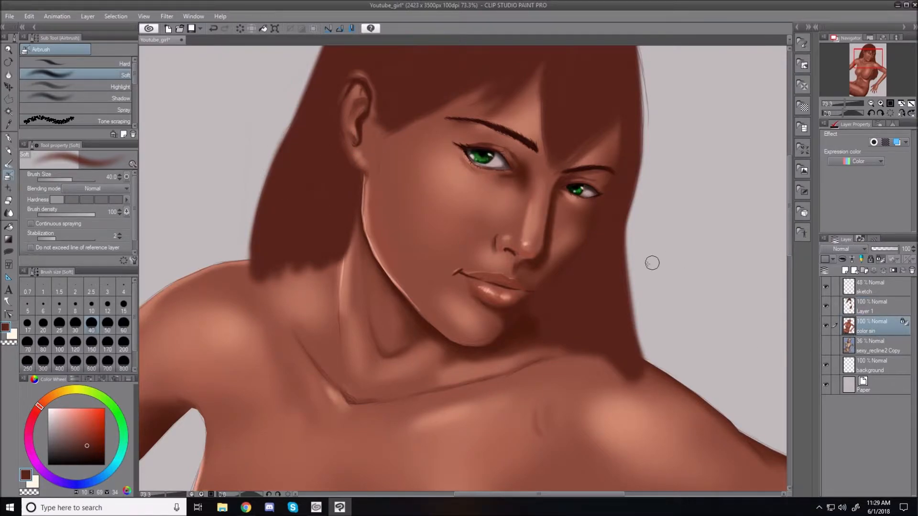
key("alt+a")
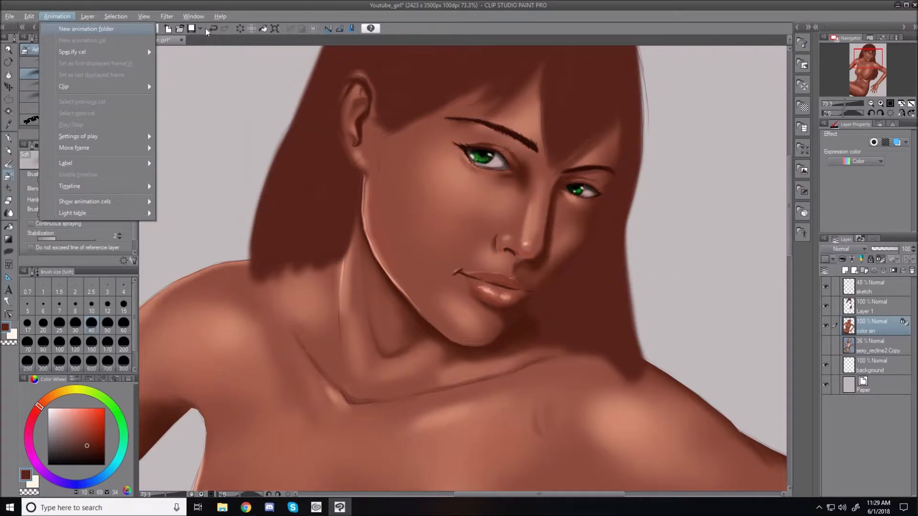
left_click(62, 17)
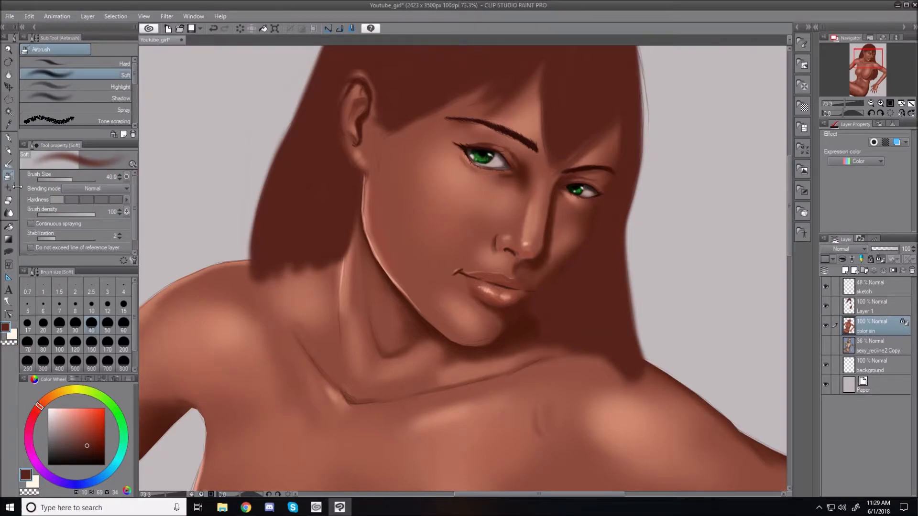
left_click(10, 112)
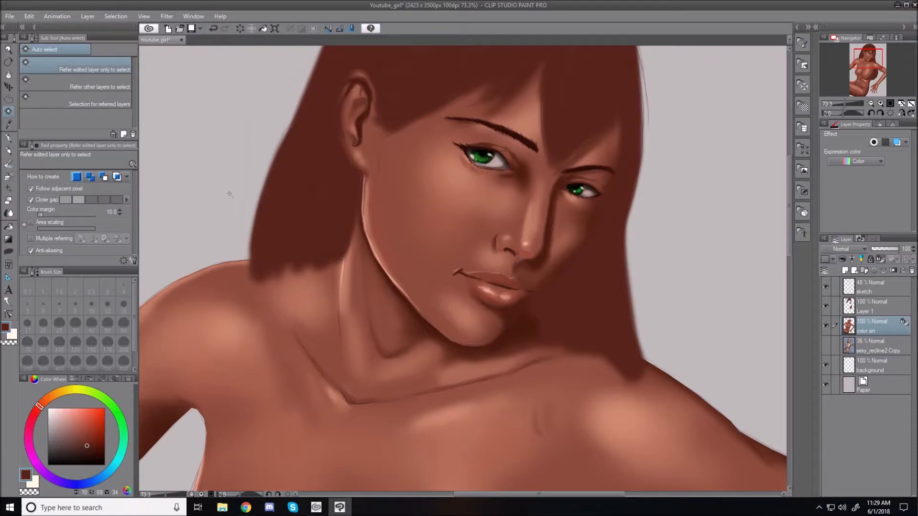
left_click(230, 194)
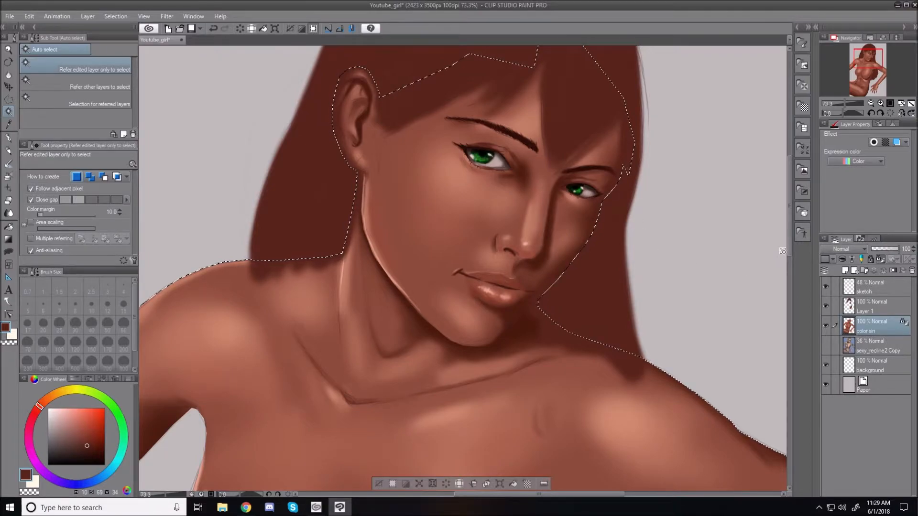
Step: Add the empty areas between the torso and both arms to the selection on the skin color layer
mouse_move(788, 250)
left_mouse_down()
mouse_move(790, 211)
mouse_move(791, 252)
left_mouse_up()
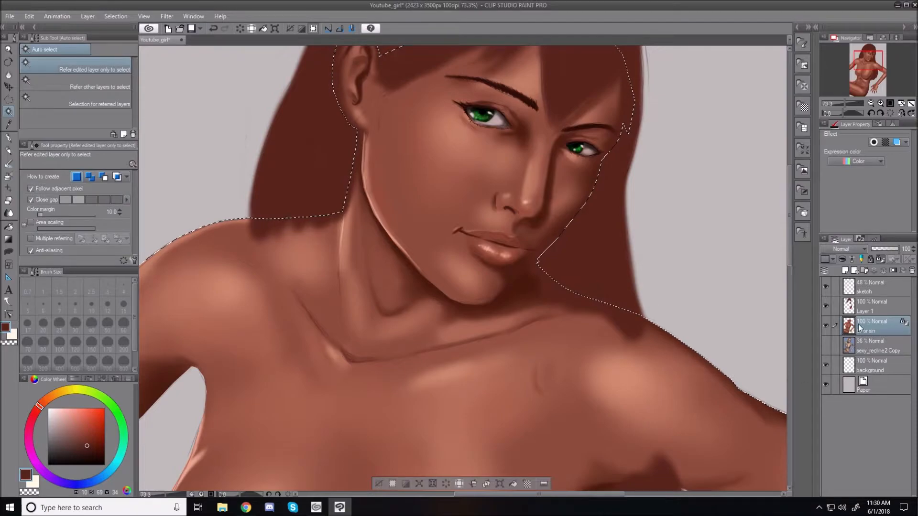
left_click(863, 310)
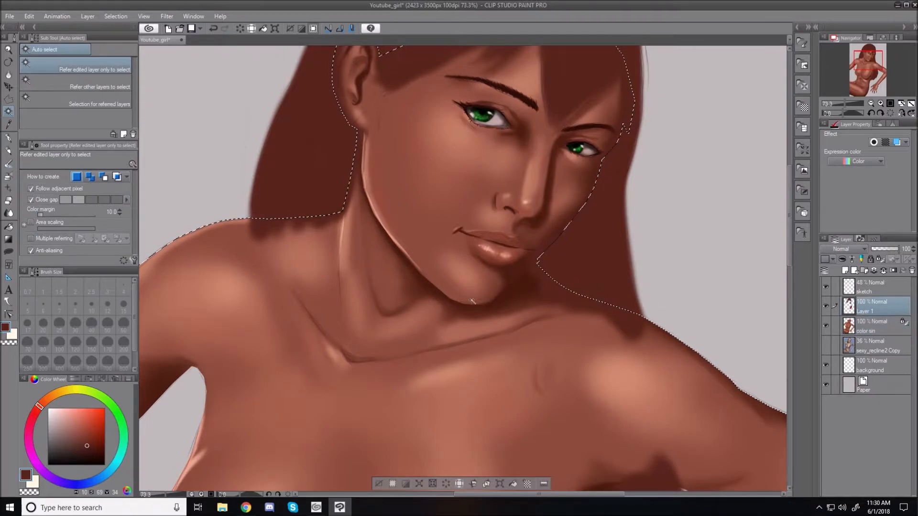
left_click(862, 328)
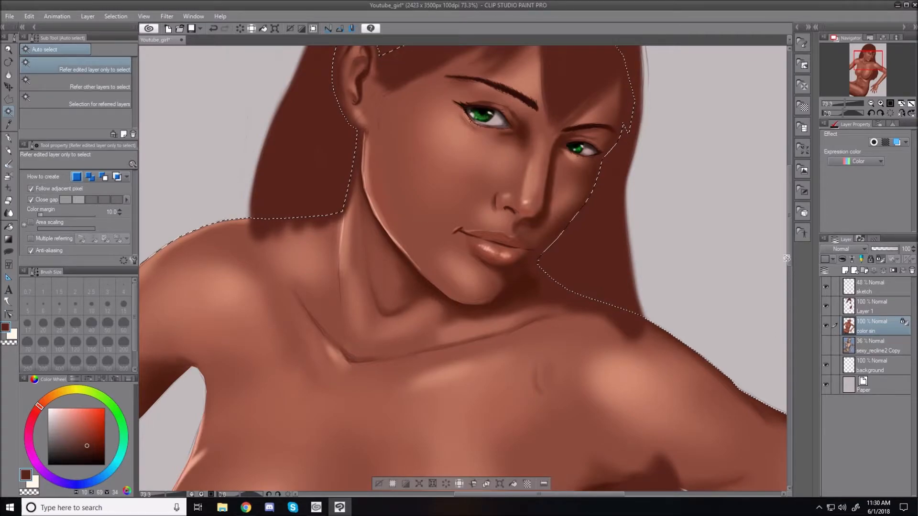
left_click_drag(789, 260, 785, 317)
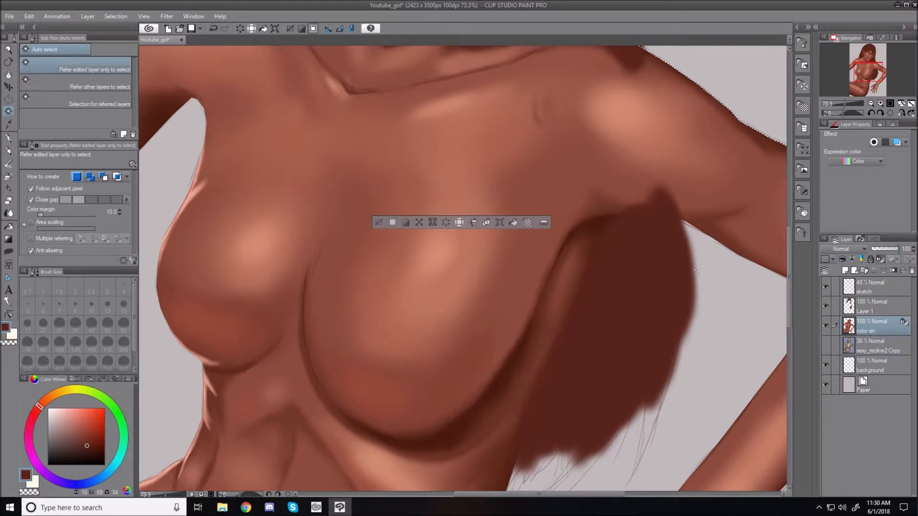
left_click(715, 268, "shift")
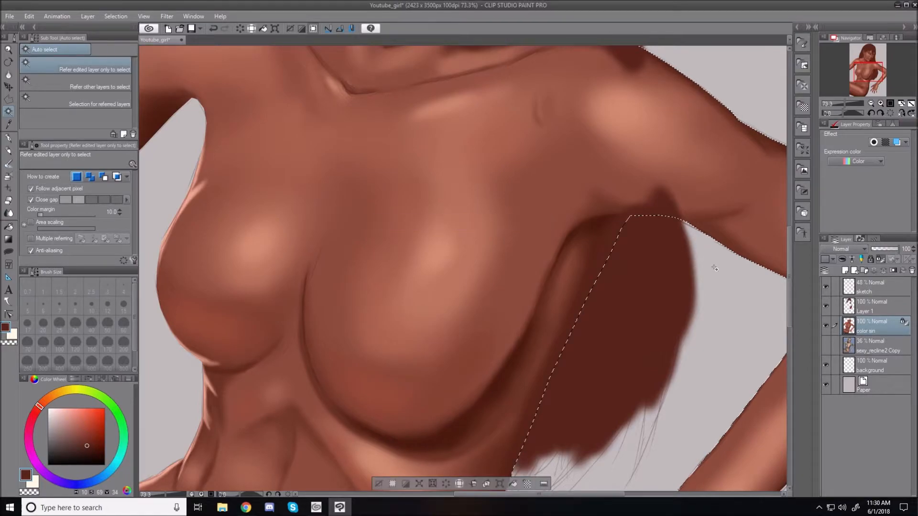
mouse_move(793, 278)
left_mouse_down()
mouse_move(793, 225)
mouse_move(793, 276)
mouse_move(793, 261)
left_mouse_up()
left_click(181, 207, "shift")
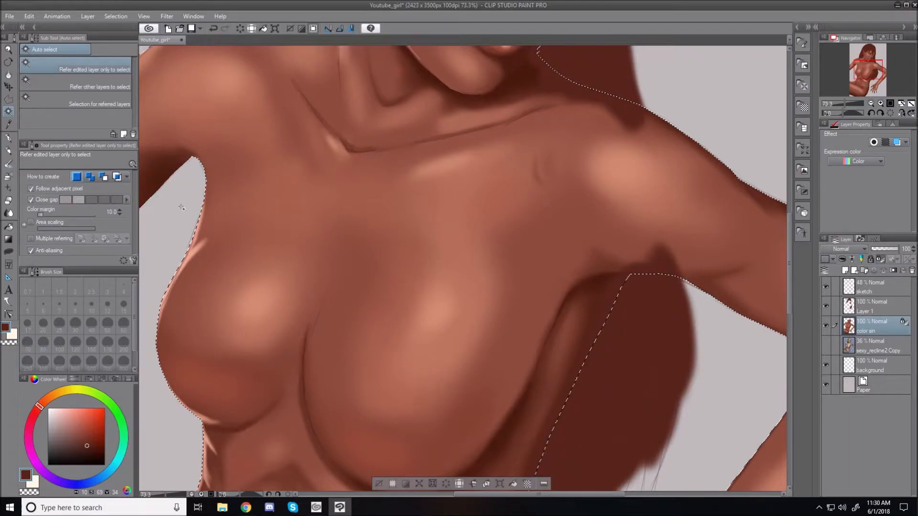
Step: Invert the selected area so it covers the woman's body instead of the background
key("ctrl+0")
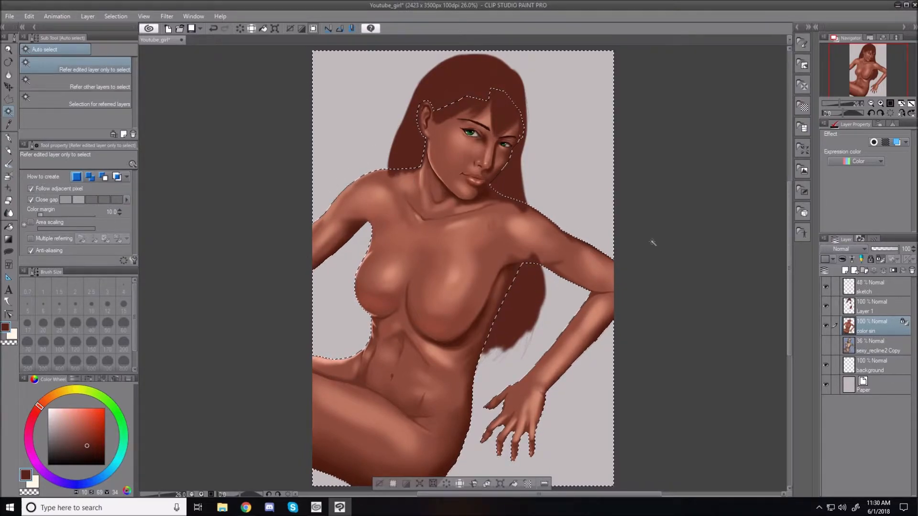
mouse_move(790, 288)
left_mouse_down()
mouse_move(792, 265)
mouse_move(793, 273)
left_mouse_up()
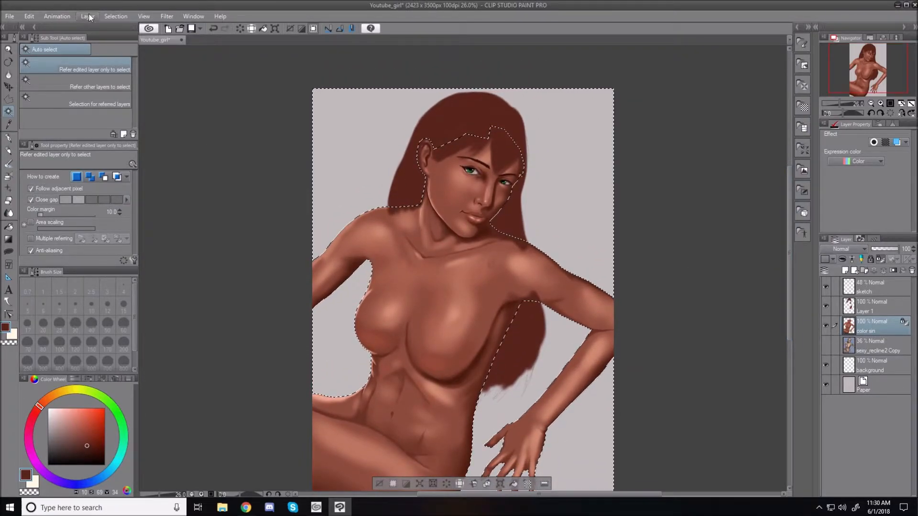
left_click(115, 15)
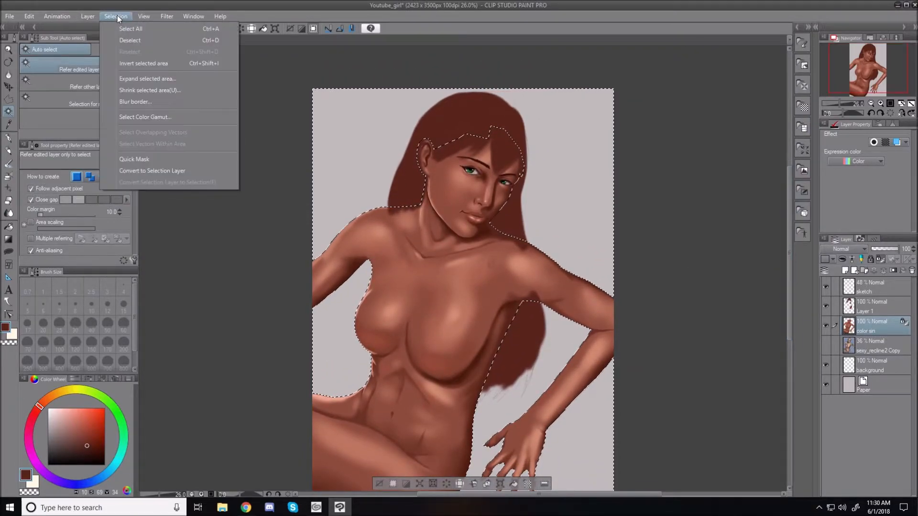
left_click(134, 65)
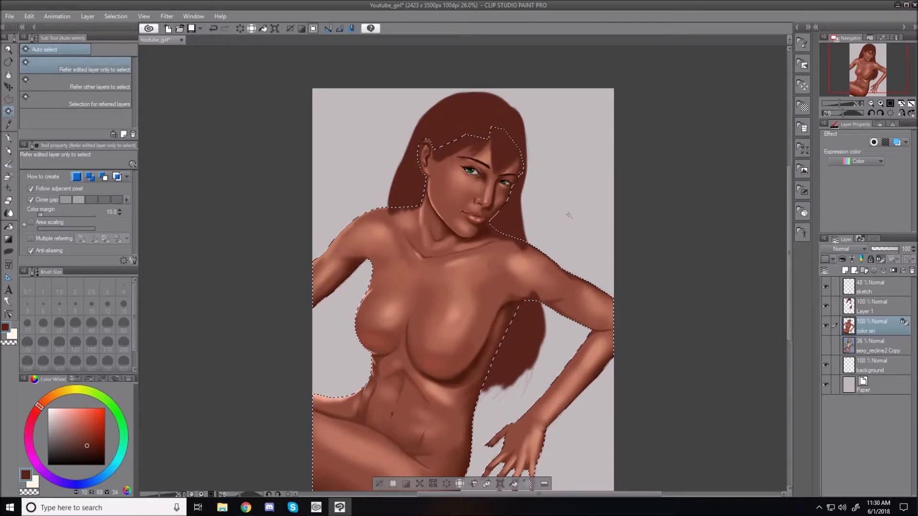
Step: On Layer 1, erase the hair overlapping the near shoulder, neck and ear edge with the Hard eraser, increasing its size to 60
scroll(550, 201, "up", 3)
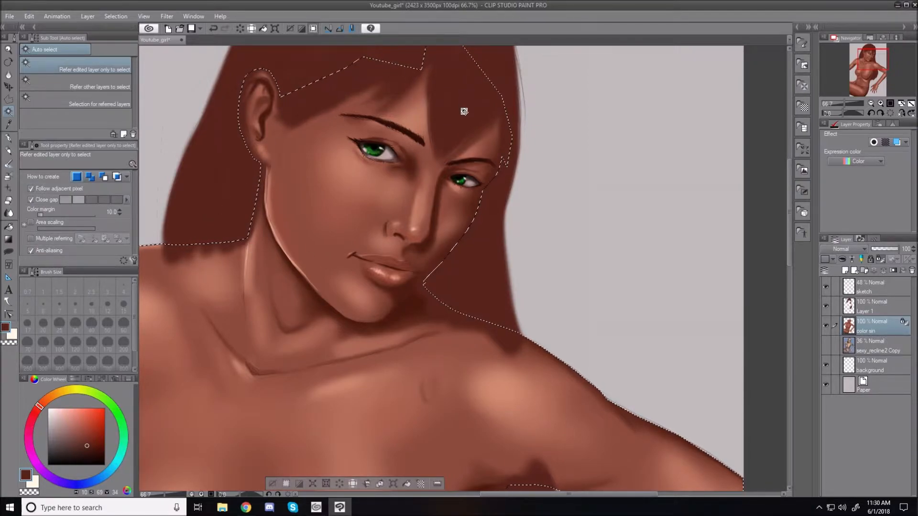
left_click(878, 308)
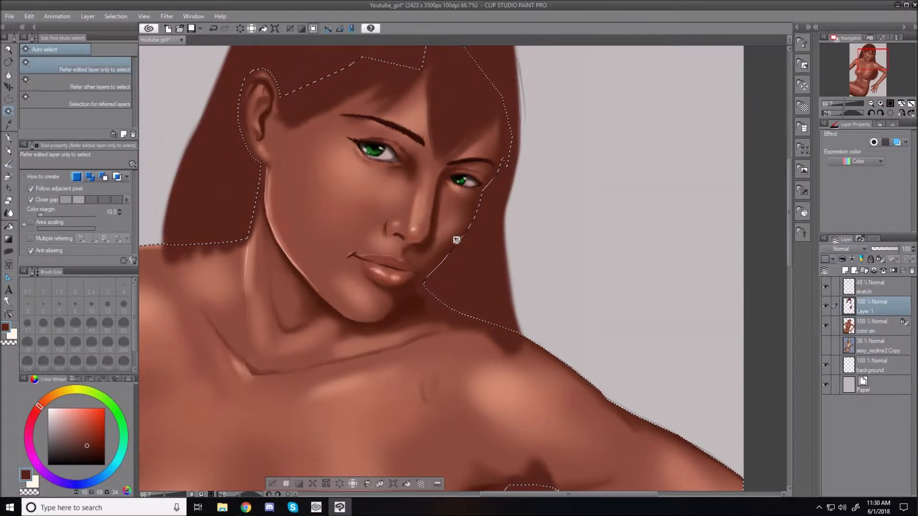
left_click(7, 198)
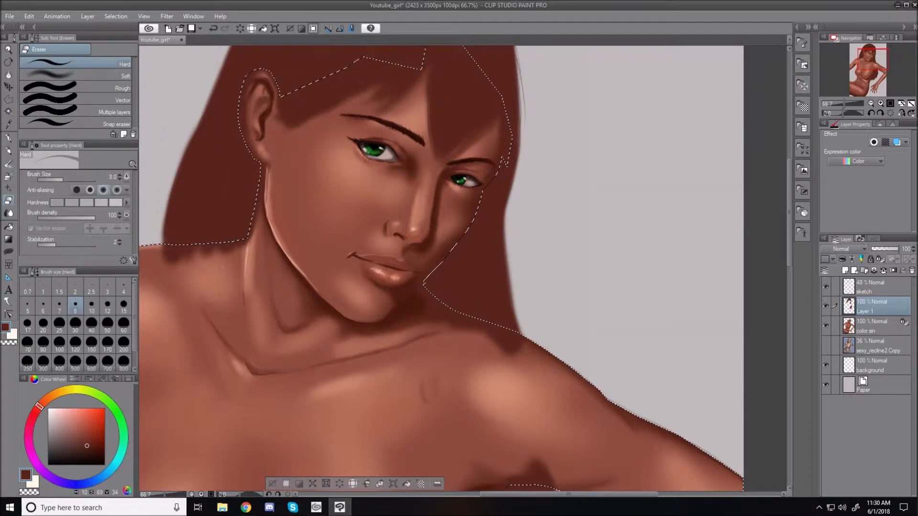
key("bracketright")
key("bracketright")
key("bracketright")
key("bracketright")
key("bracketright")
key("bracketright")
key("bracketright")
key("bracketright")
key("bracketright")
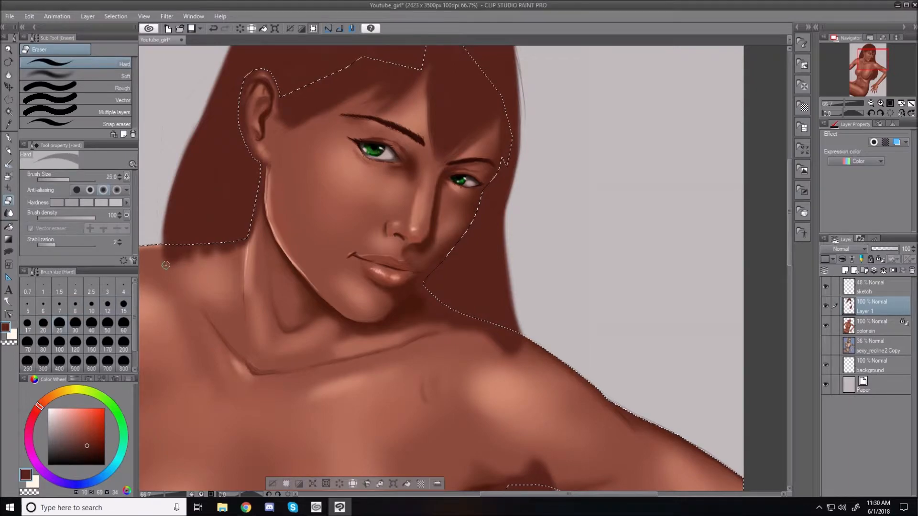
key("bracketright")
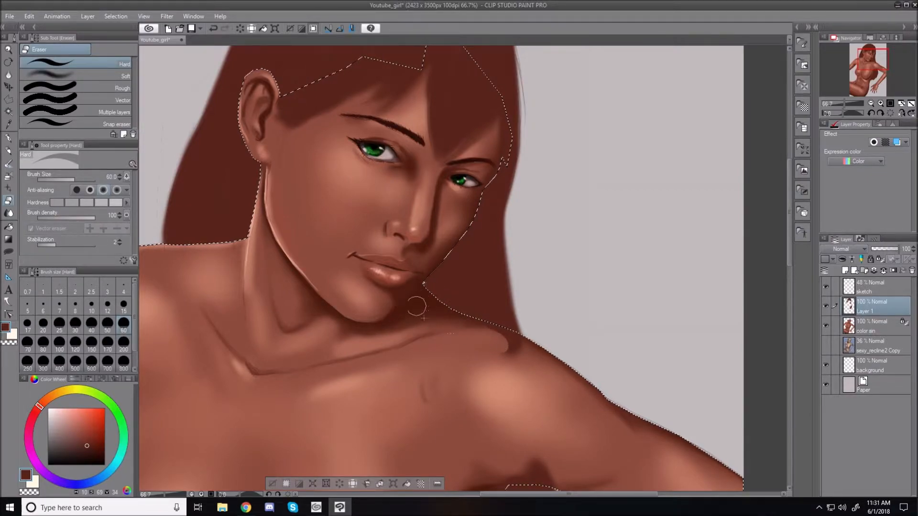
Step: Erase the hair paint spilling over the far shoulder and the underside of the far upper arm
left_click_drag(452, 325, 514, 340)
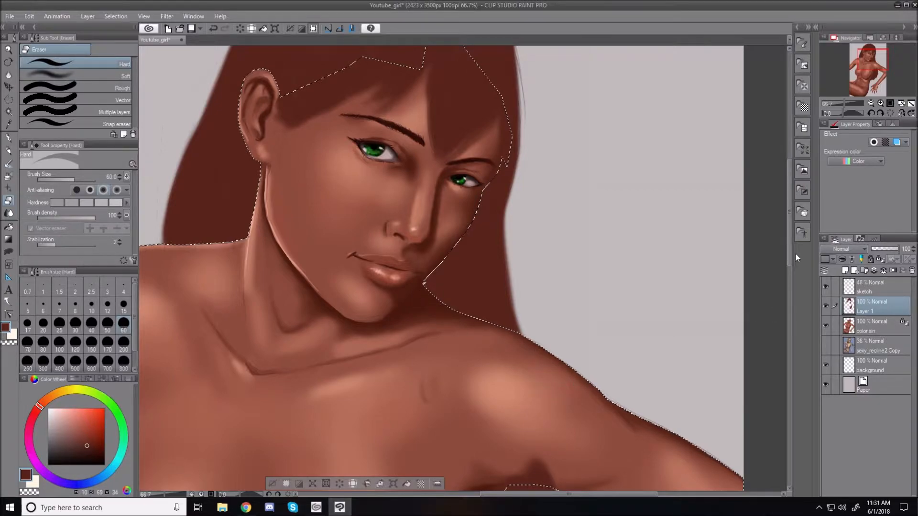
scroll(789, 253, "down", 5)
mouse_move(525, 277)
left_mouse_down()
mouse_move(549, 300)
mouse_move(519, 299)
left_mouse_up()
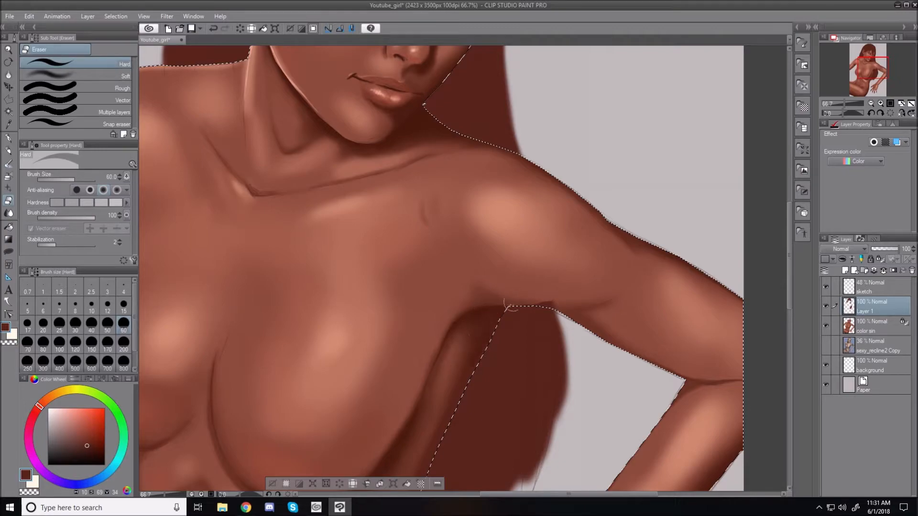
left_click_drag(520, 302, 549, 297)
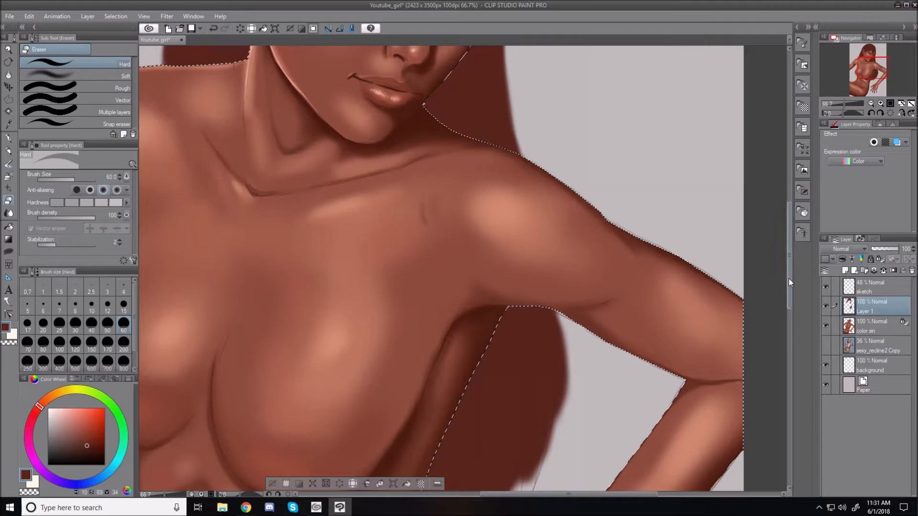
Step: Check the trimmed hair edges from the far arm up to the head, and clear the selection
left_click_drag(789, 282, 776, 312)
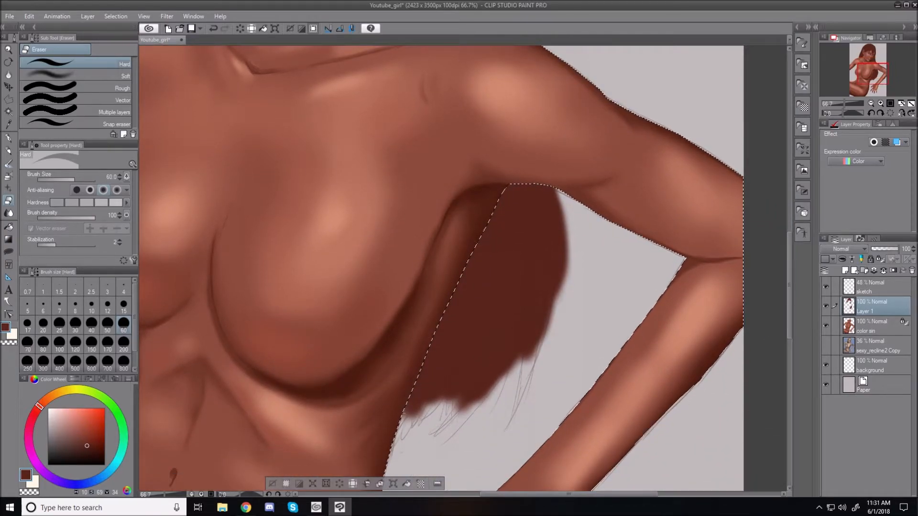
left_click_drag(790, 314, 796, 242)
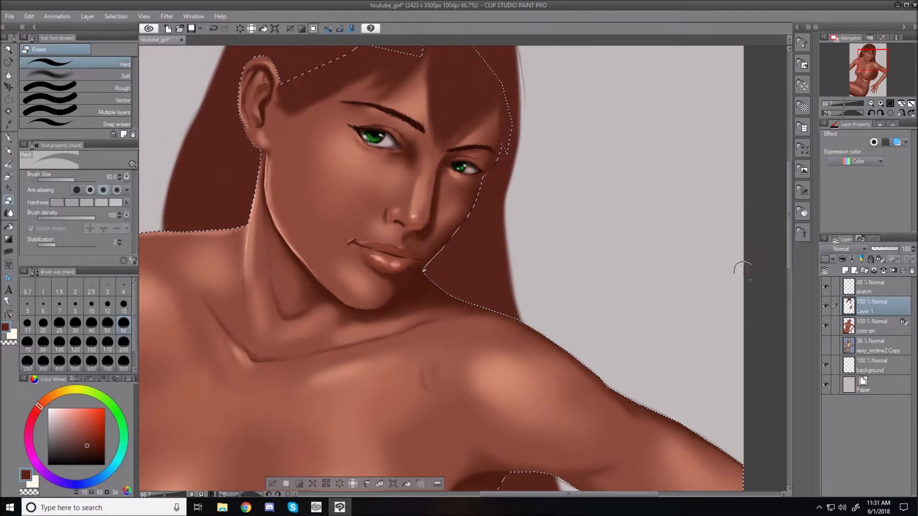
left_click_drag(793, 258, 792, 236)
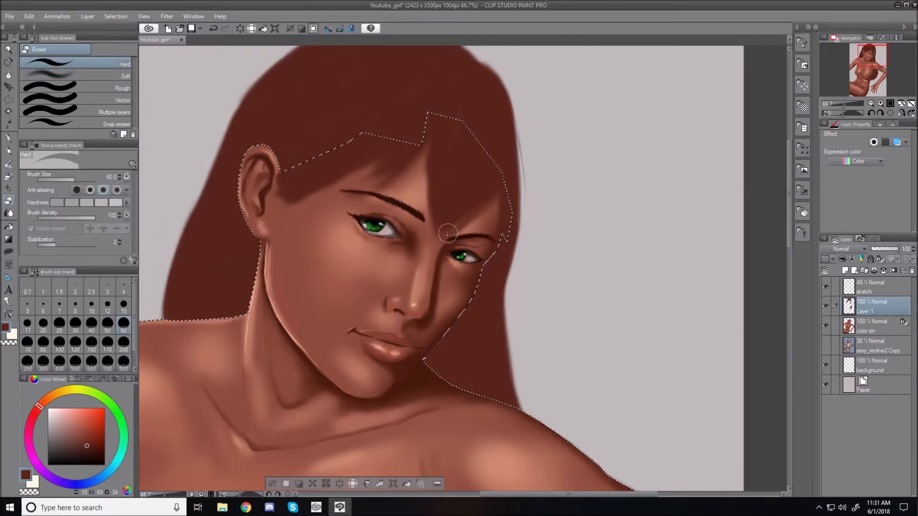
left_click(270, 485)
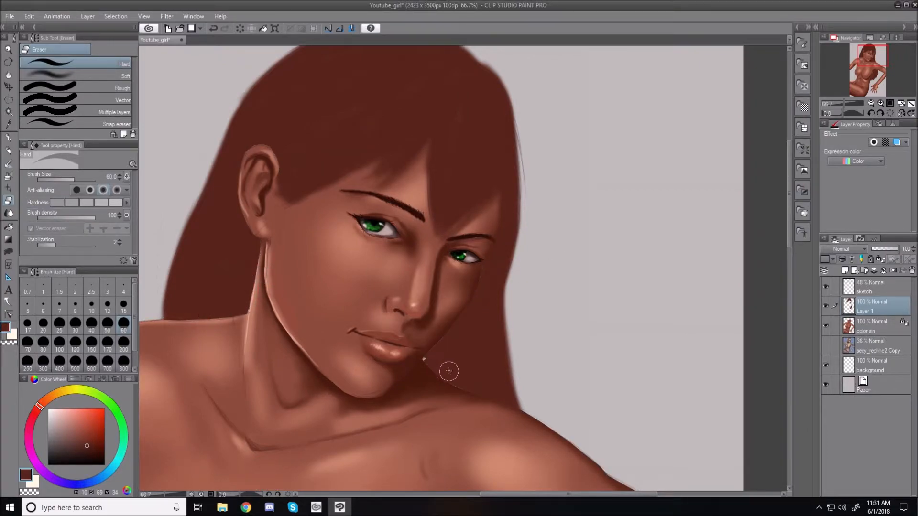
Step: Reduce the Hard eraser's brush size to 17
scroll(445, 363, "up", 3)
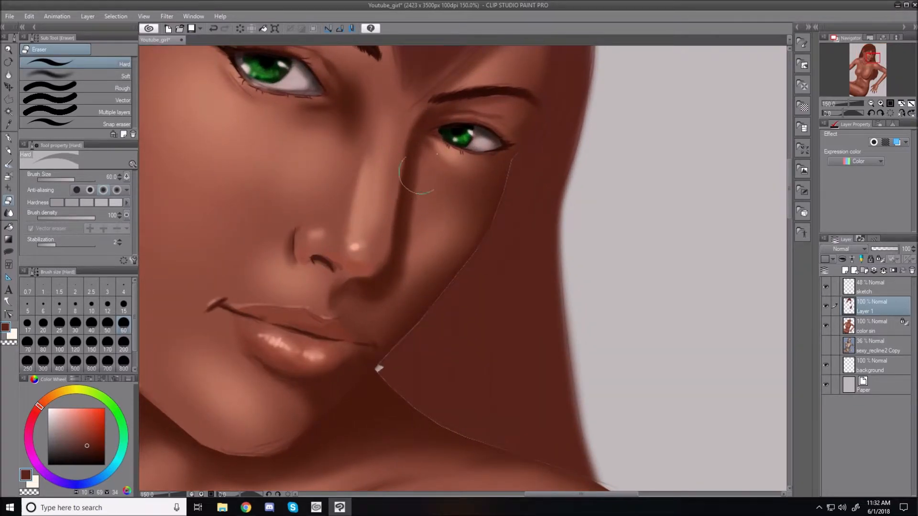
key("bracketleft")
key("bracketleft")
key("bracketleft")
key("bracketleft")
key("bracketleft")
key("bracketleft")
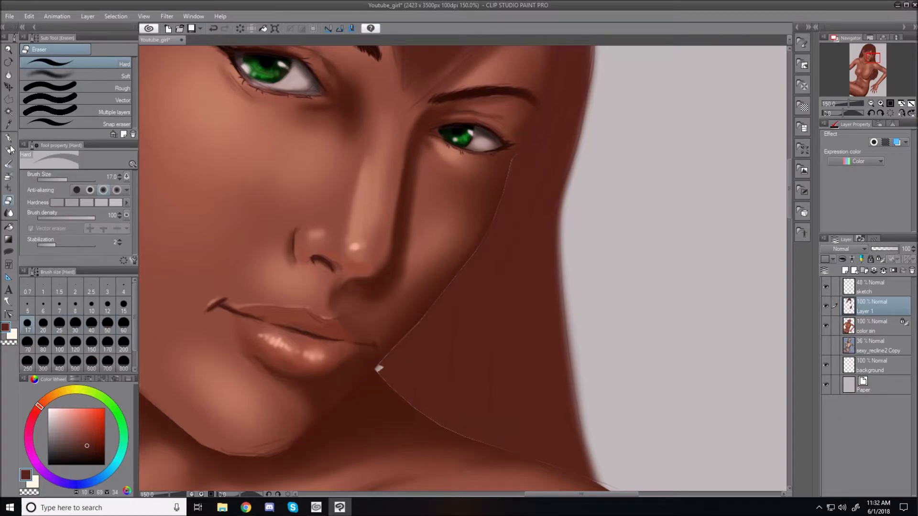
Step: Paint over the thin light gap between the far cheek and the hair with the Soft airbrush at size 10
left_click(10, 176)
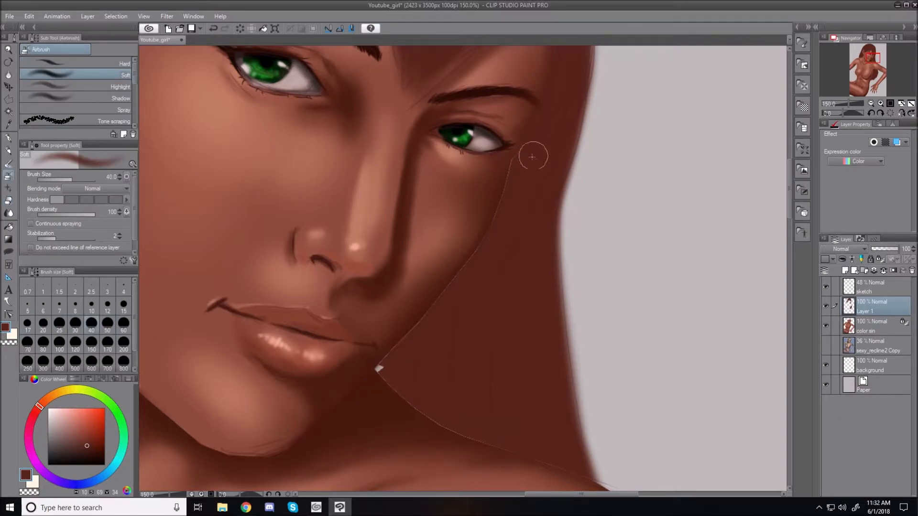
key("bracketleft")
key("bracketleft")
key("bracketleft")
key("bracketleft")
key("bracketleft")
key("bracketleft")
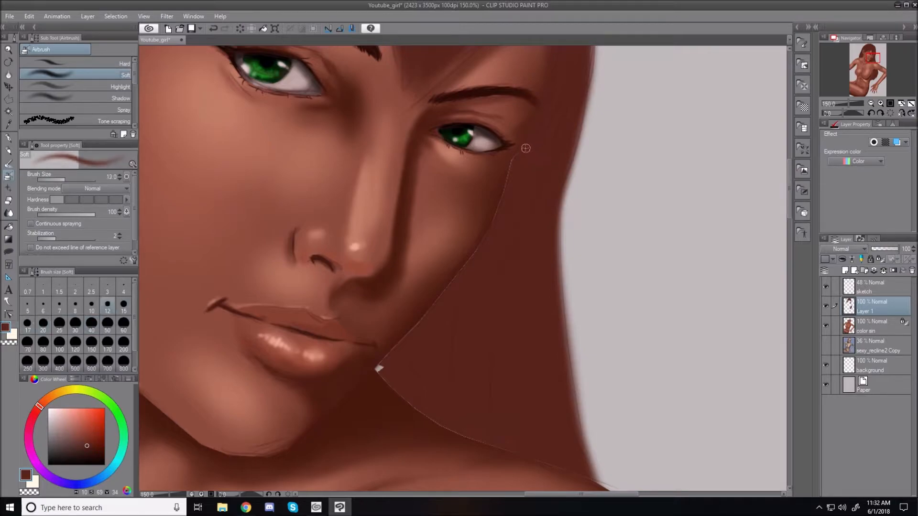
key("bracketleft")
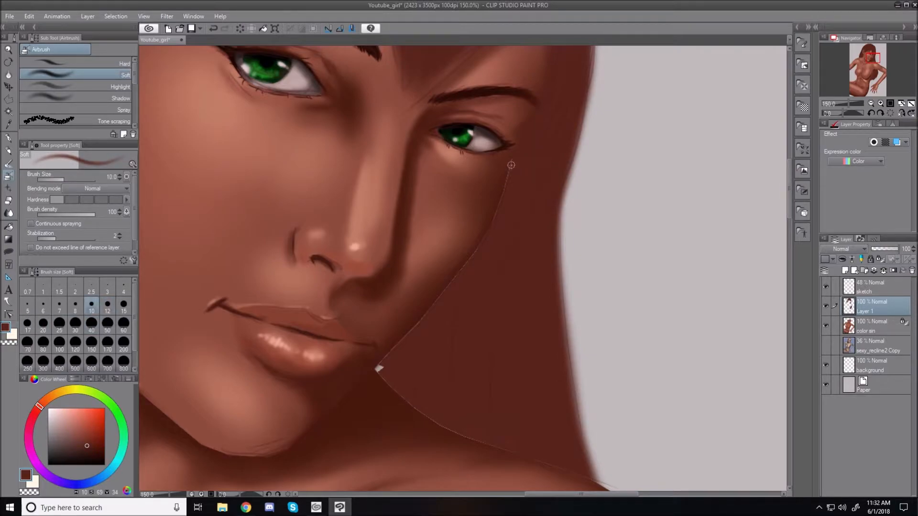
left_click_drag(512, 167, 491, 230)
left_click_drag(477, 250, 449, 288)
mouse_move(418, 330)
left_mouse_down()
mouse_move(378, 368)
mouse_move(390, 383)
mouse_move(381, 366)
left_mouse_up()
left_click_drag(790, 197, 789, 138)
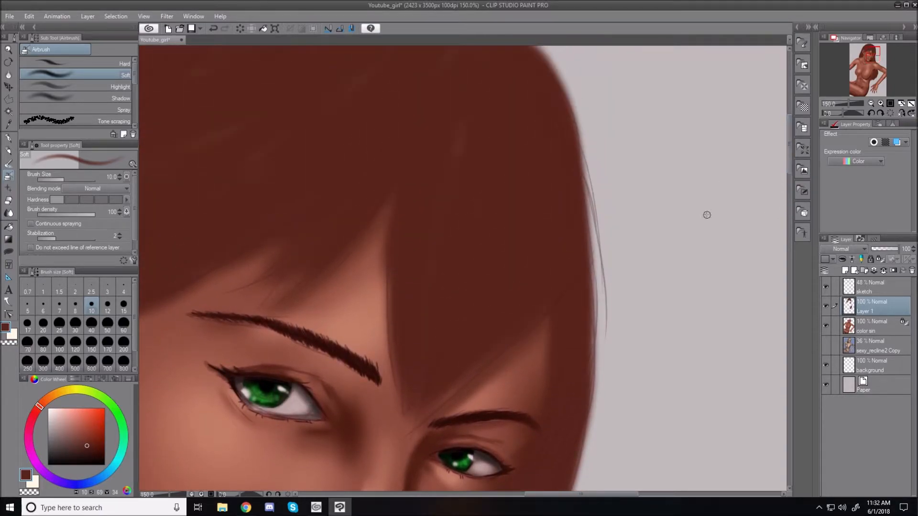
Step: Examine the hair below the far arm and around the face for remaining gaps and rough edges
key("ctrl+0")
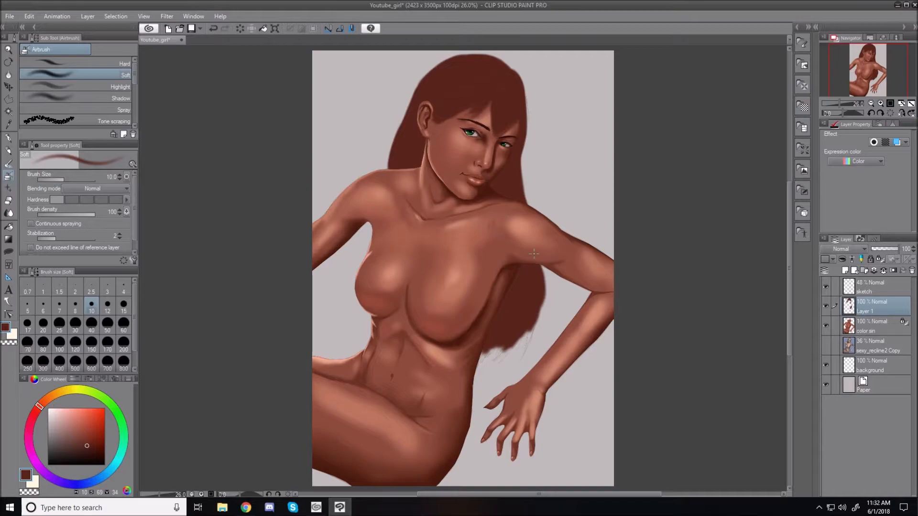
scroll(534, 253, "up", 5)
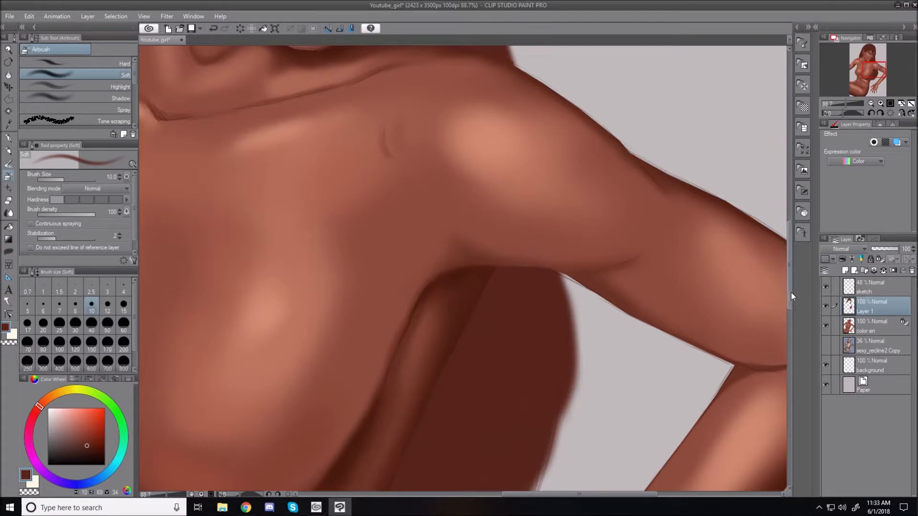
left_click_drag(788, 296, 787, 341)
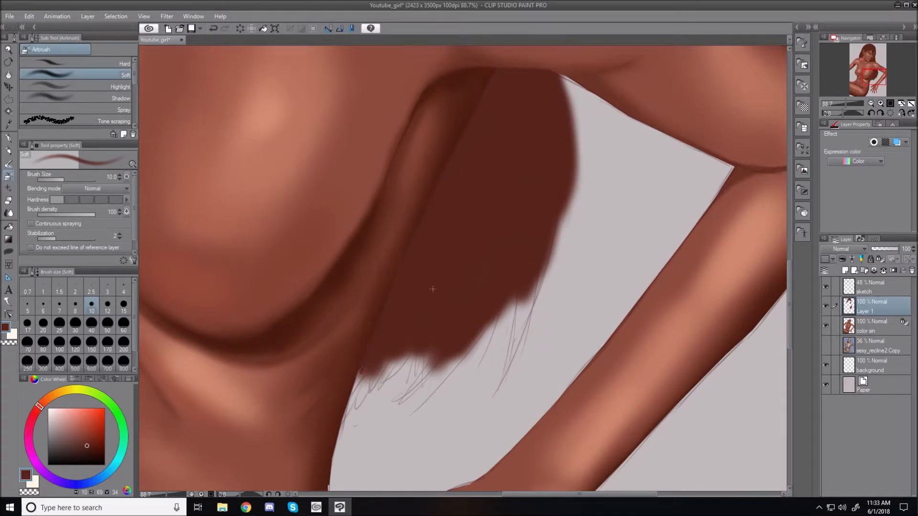
key("ctrl+0")
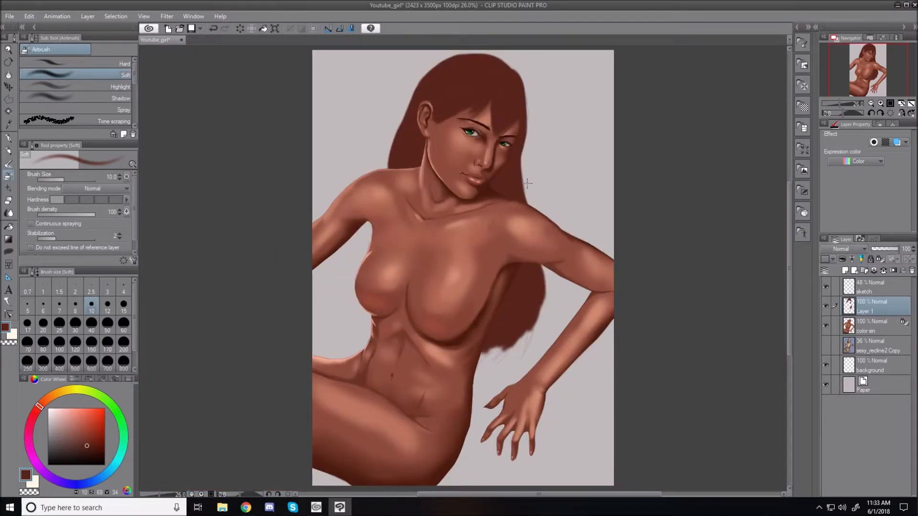
scroll(467, 77, "up", 3)
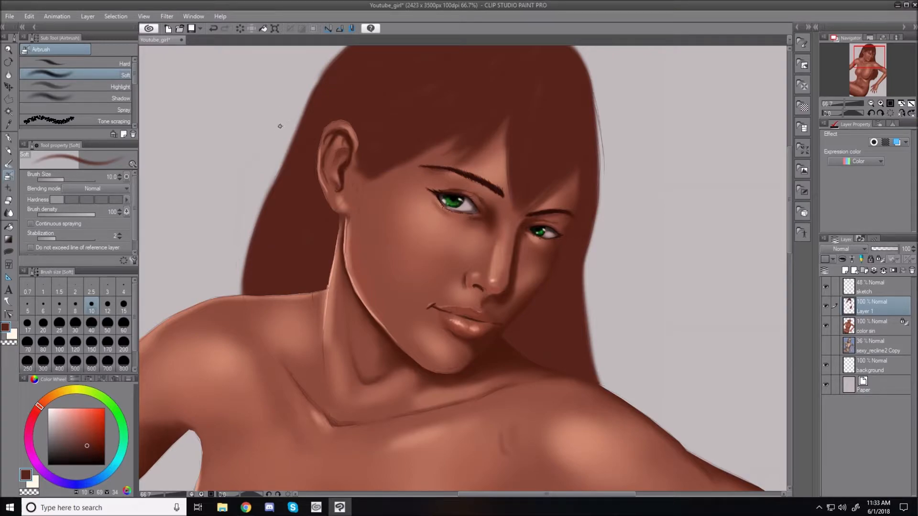
key("e")
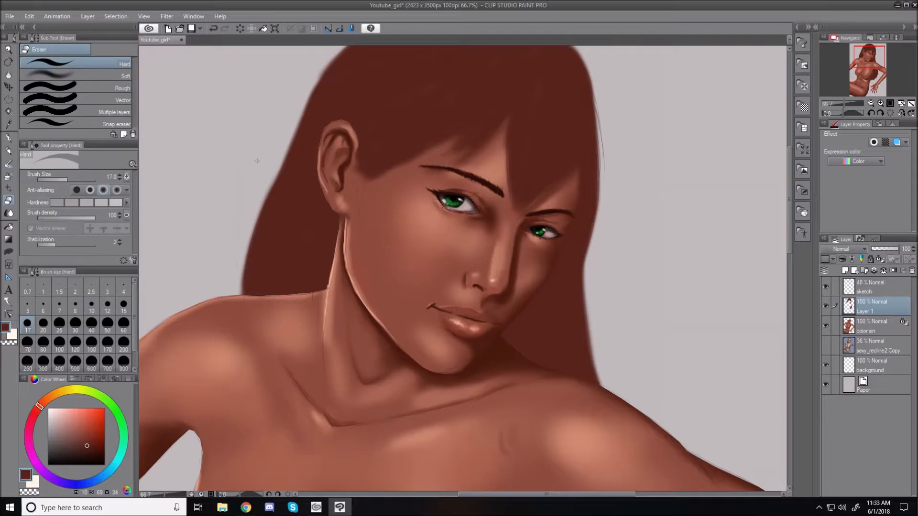
key("b")
left_click(870, 323)
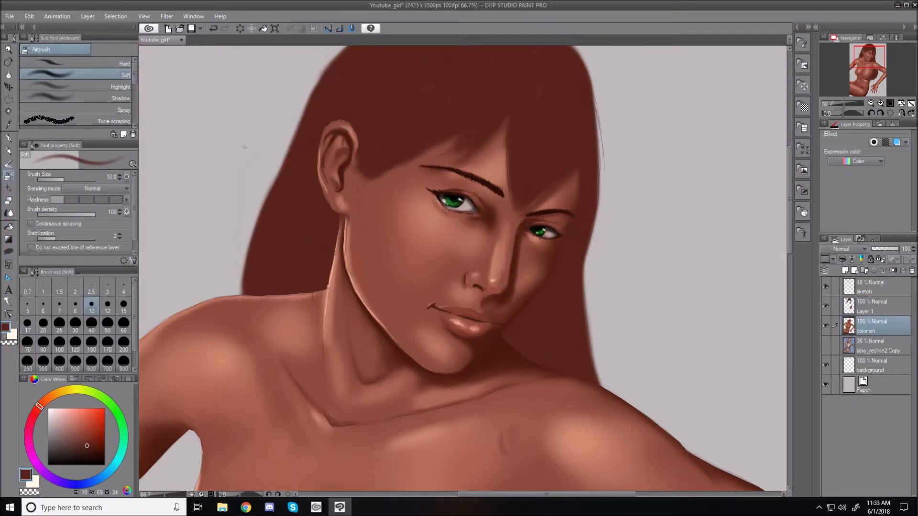
key("e")
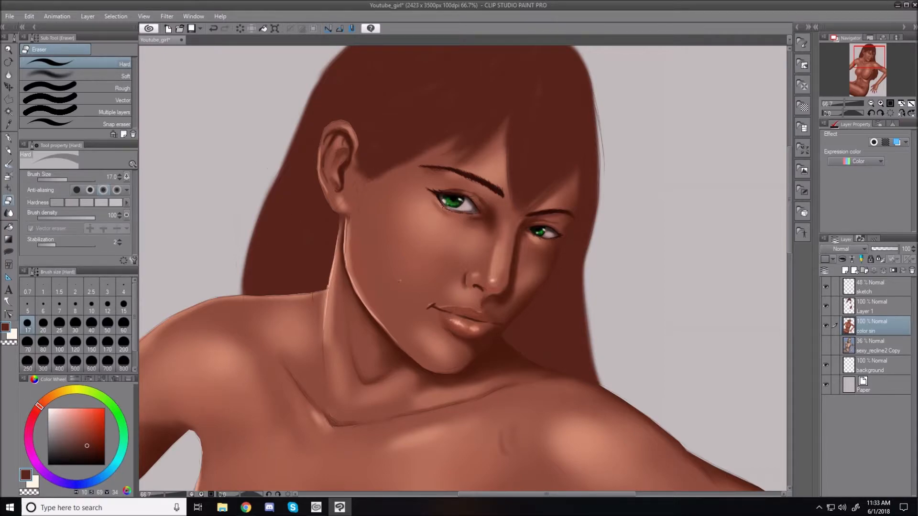
key("b")
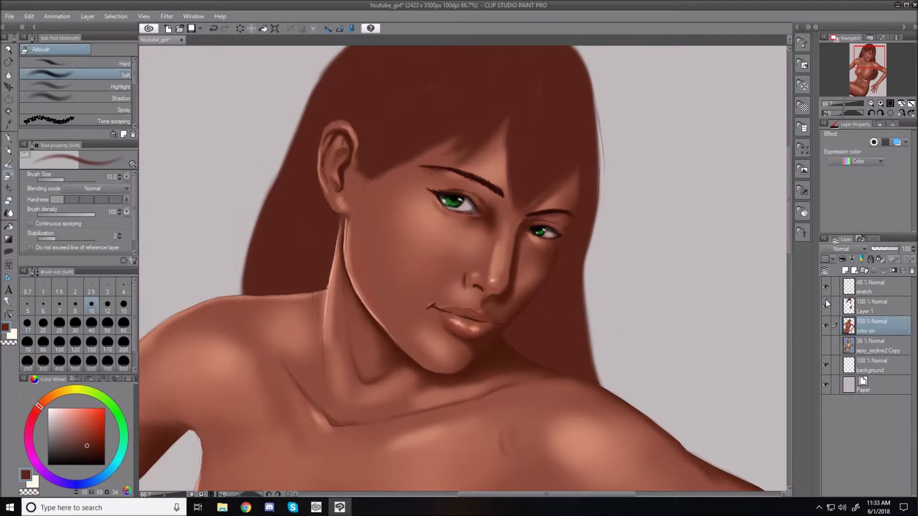
key("e")
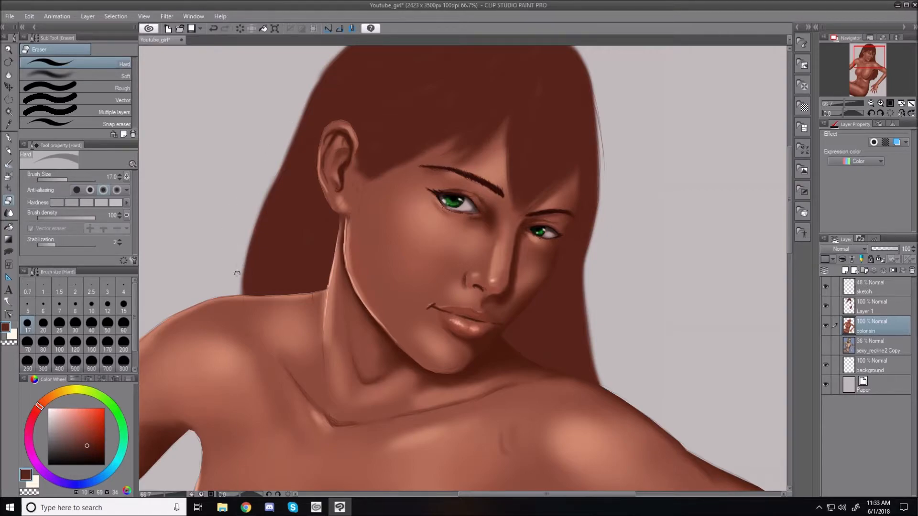
key("b")
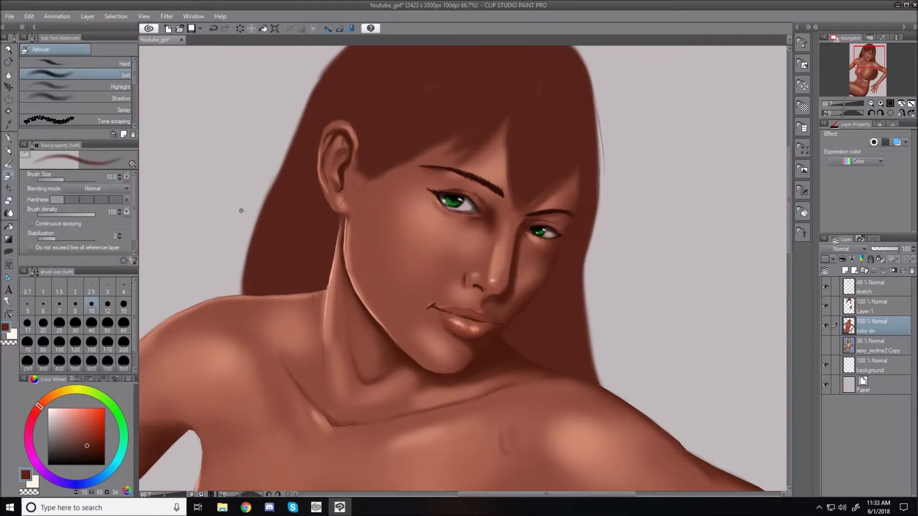
left_click(880, 259)
Step: On Layer 1, paint fine strands below the fringe and in front of the ear with the Soft airbrush at sizes 6 and 5
left_click(881, 306)
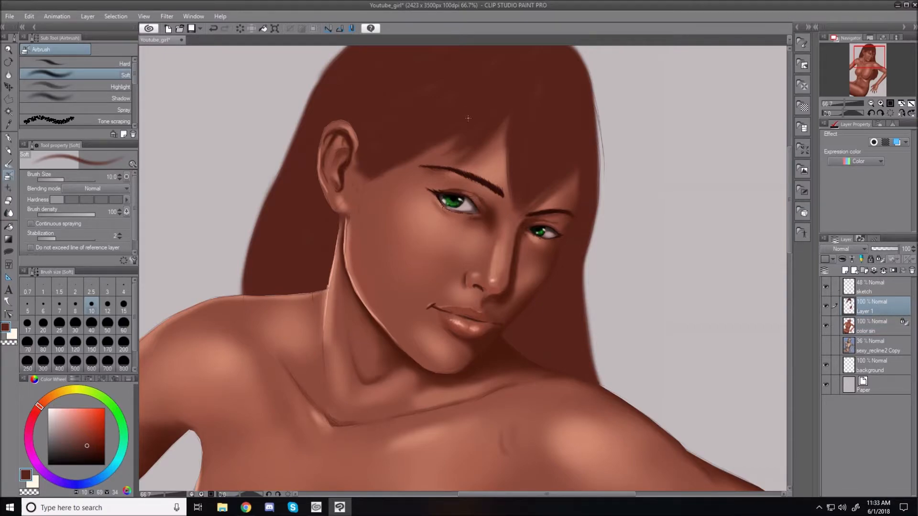
key("bracketleft")
key("bracketleft")
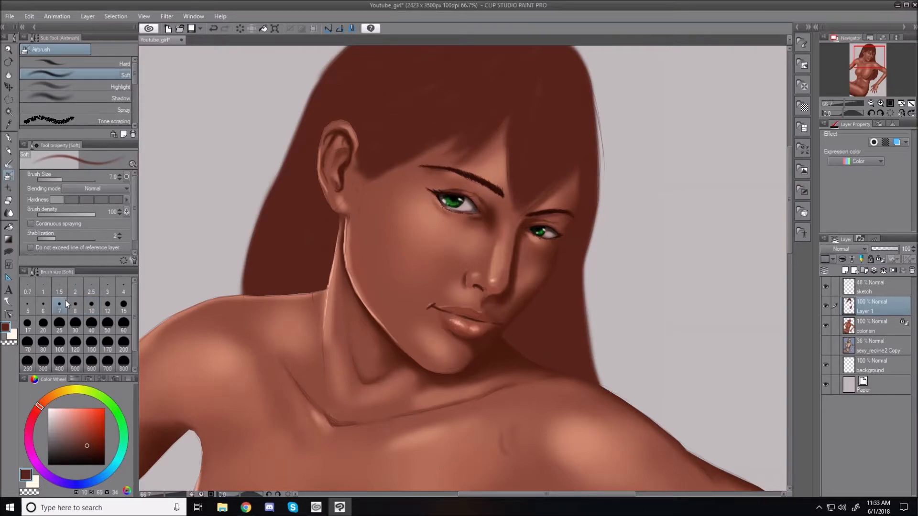
key("bracketleft")
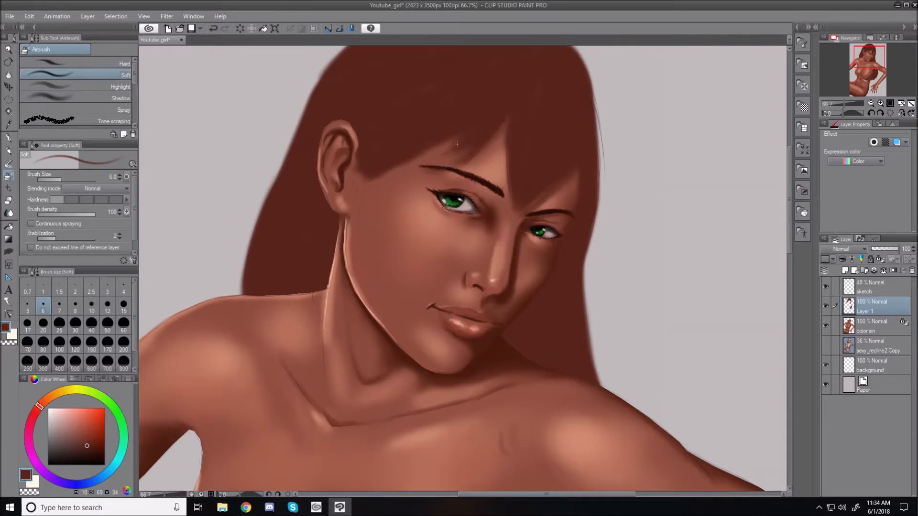
left_click_drag(449, 146, 436, 153)
key("bracketleft")
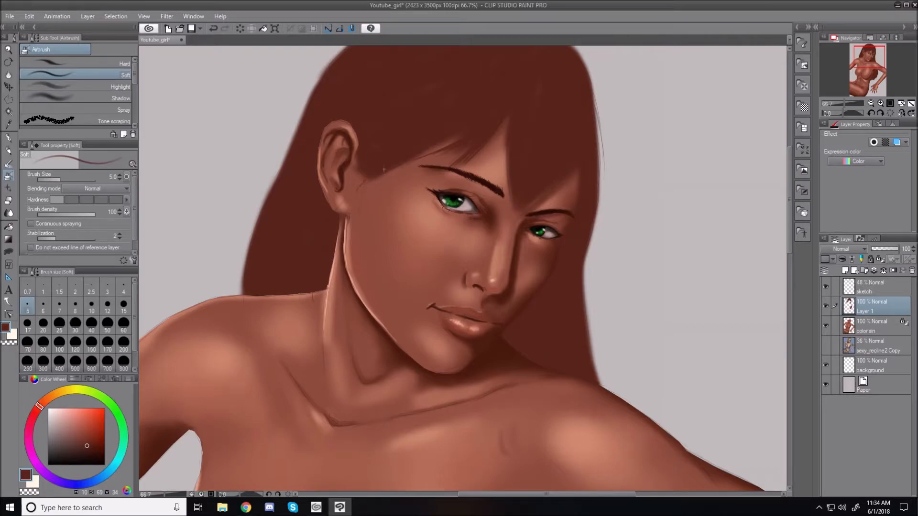
left_click_drag(364, 177, 359, 185)
Step: Thicken the sideburn and the fringe's parting edge with the Soft airbrush at size 10, and add a thinner strand crossing the ear-side eyebrow
key("bracketright")
key("bracketright")
key("bracketright")
key("bracketright")
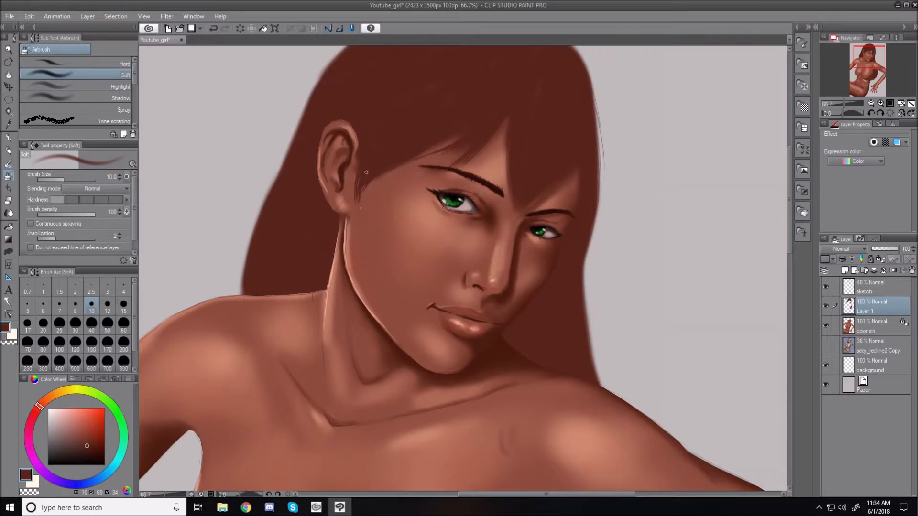
left_click_drag(506, 149, 508, 180)
key("bracketleft")
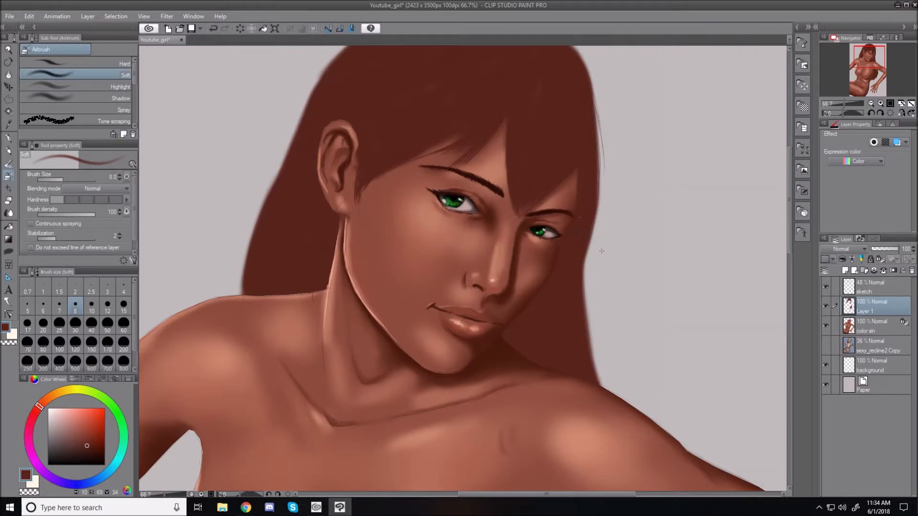
left_click_drag(465, 152, 446, 166)
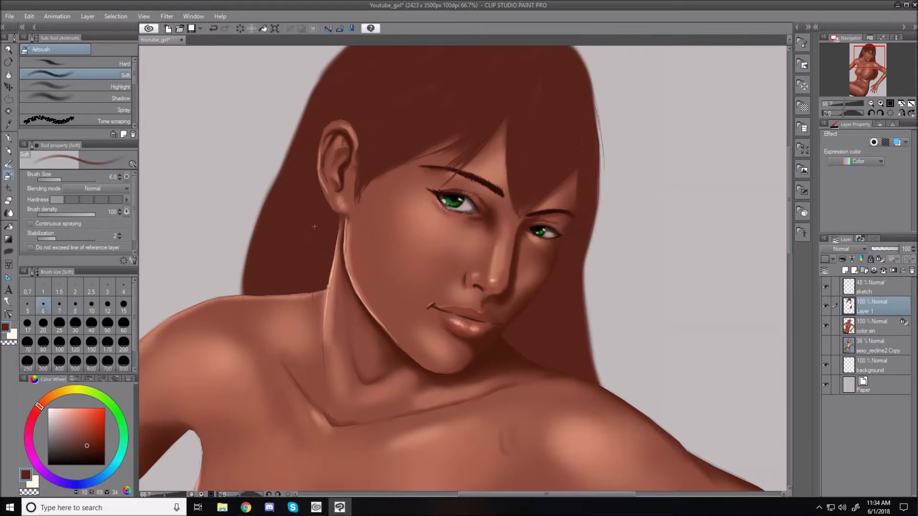
Step: Paint thin loose strands along the far outer hair edge down to the shoulder with the Soft airbrush at size 3
left_click(123, 286)
left_click(109, 287)
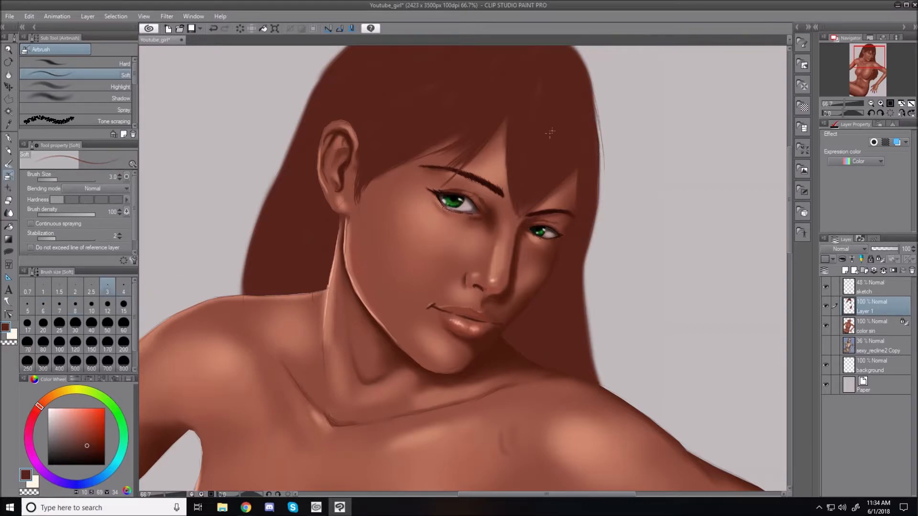
left_click_drag(598, 124, 599, 197)
mouse_move(599, 145)
left_mouse_down()
mouse_move(600, 247)
mouse_move(585, 272)
left_mouse_up()
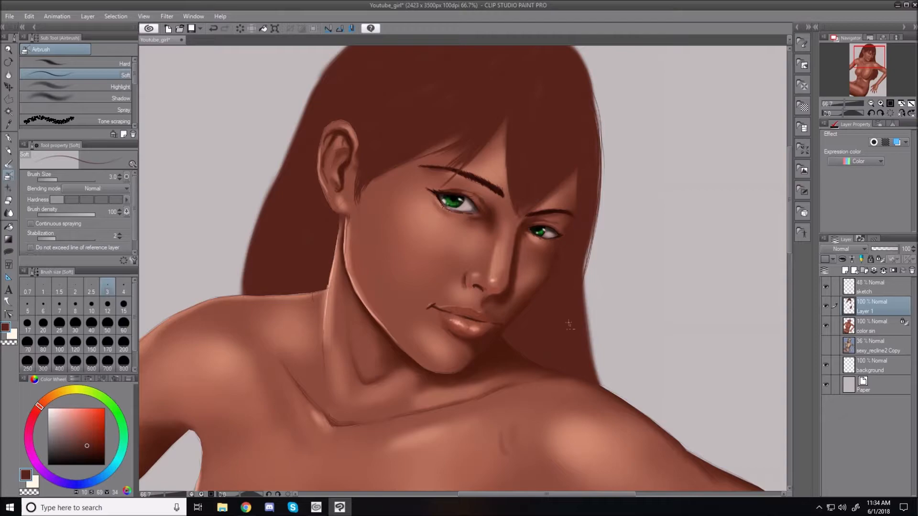
left_click_drag(585, 271, 602, 370)
left_click_drag(587, 312, 605, 385)
left_click_drag(588, 317, 596, 363)
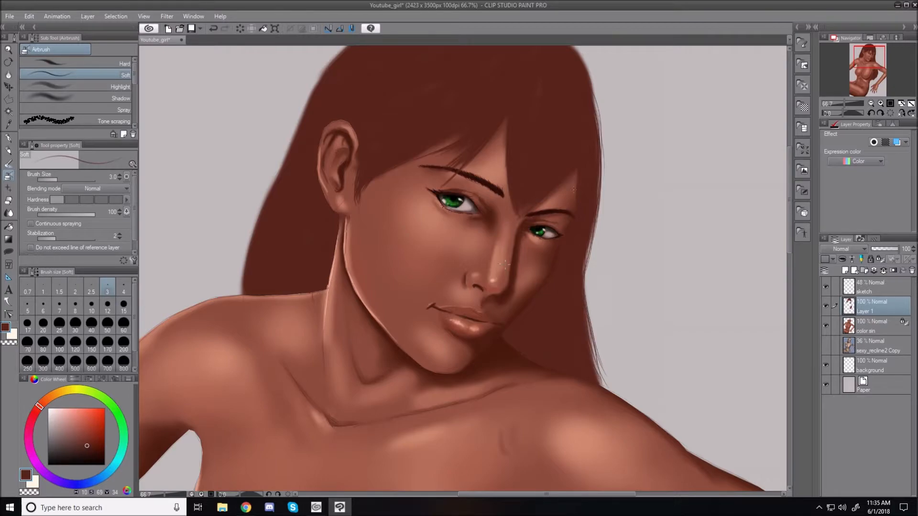
Step: Paint thin overlapping strands along the outer hair edge on the ear side, from above the ear down to the shoulder
left_click_drag(310, 101, 290, 142)
left_click_drag(305, 108, 281, 172)
left_click_drag(303, 116, 271, 184)
mouse_move(302, 127)
left_mouse_down()
mouse_move(264, 202)
mouse_move(278, 181)
mouse_move(269, 221)
left_mouse_up()
left_click_drag(270, 177, 251, 231)
left_click_drag(265, 199, 239, 288)
left_click_drag(259, 214, 239, 286)
left_click_drag(251, 238, 241, 282)
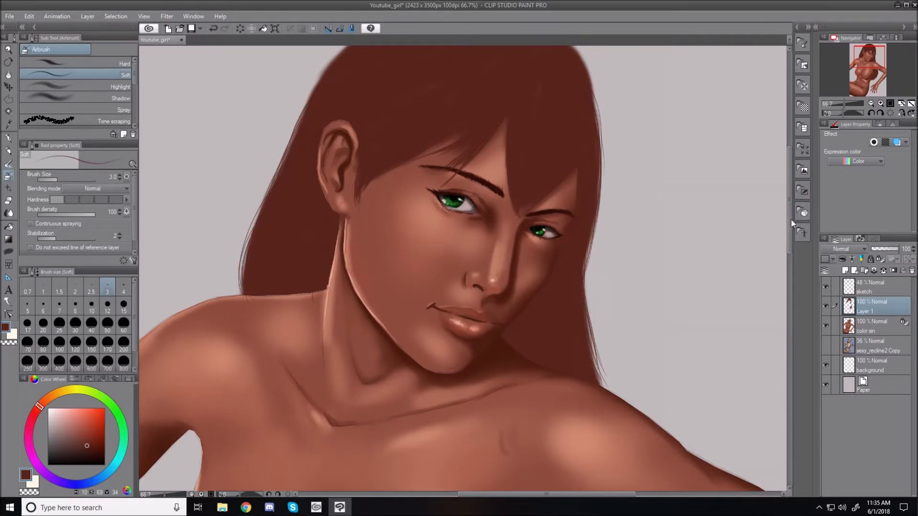
Step: Add short flyaway hairs at the bump on the far side of the crown and fine strands down the upper edge below it
scroll(790, 206, "up", 5)
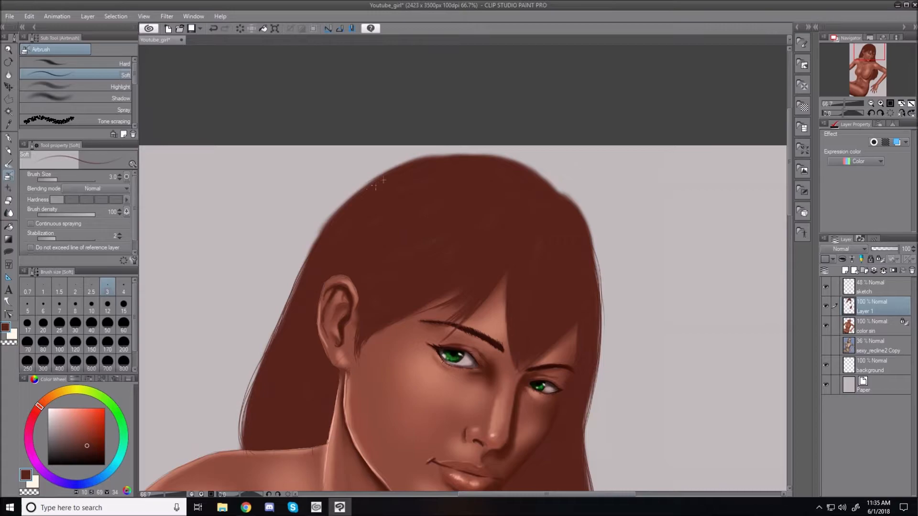
mouse_move(554, 195)
left_mouse_down()
mouse_move(531, 191)
mouse_move(534, 177)
mouse_move(554, 195)
mouse_move(526, 183)
mouse_move(506, 195)
mouse_move(567, 192)
left_mouse_up()
left_click_drag(594, 254, 598, 275)
left_click_drag(583, 215, 599, 286)
left_click_drag(593, 242, 600, 290)
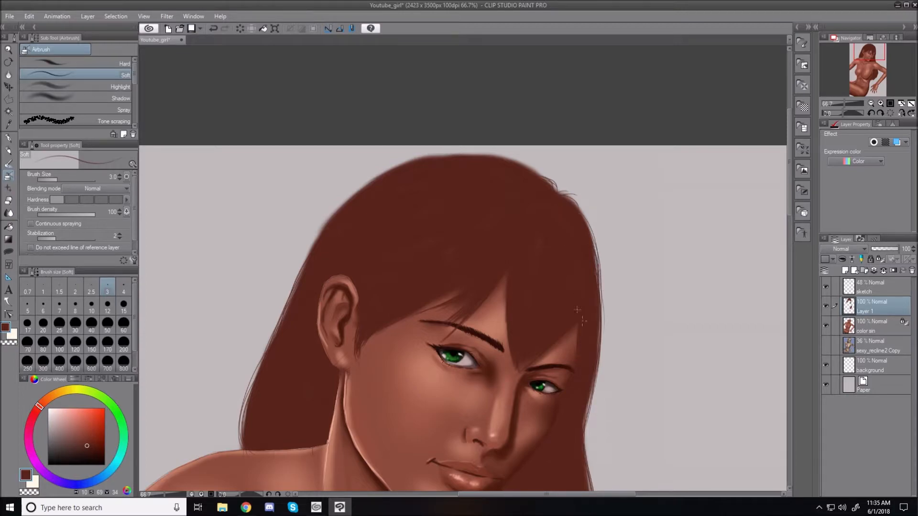
Step: Layer longer curved flyaway strands outside the far hair edge, from the temple down to cheek level
left_click_drag(593, 233, 606, 298)
left_click_drag(592, 238, 600, 294)
left_click_drag(596, 249, 605, 325)
left_click_drag(600, 287, 595, 410)
left_click_drag(602, 311, 587, 413)
left_click_drag(605, 285, 601, 348)
left_click_drag(605, 310, 587, 417)
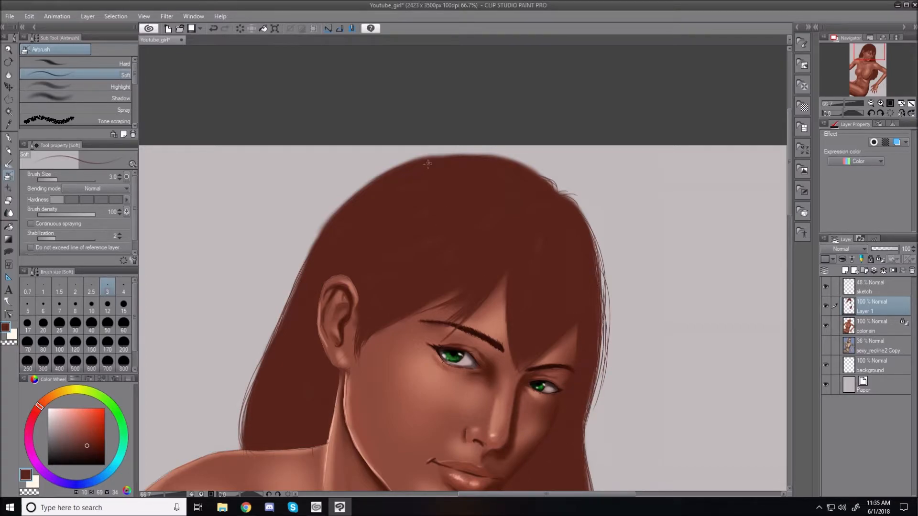
Step: Paint fine strands along the top of the head and down the ear-side contour of the crown
left_click_drag(376, 178, 328, 217)
mouse_move(363, 187)
left_mouse_down()
mouse_move(328, 209)
mouse_move(298, 281)
left_mouse_up()
left_click_drag(325, 224, 286, 297)
left_click_drag(306, 241, 297, 279)
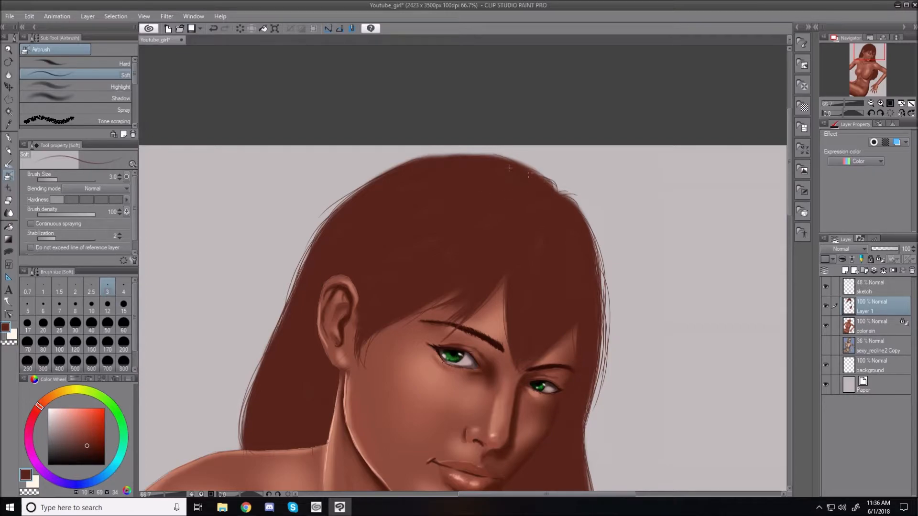
mouse_move(507, 158)
left_mouse_down()
mouse_move(444, 150)
mouse_move(498, 152)
mouse_move(403, 163)
mouse_move(333, 211)
left_mouse_up()
Step: Paint tapered strand tips on the outer lower end of the hair behind the torso with the Soft airbrush, enlarged up to size 12
scroll(660, 330, "down", 2)
scroll(643, 322, "up", 2)
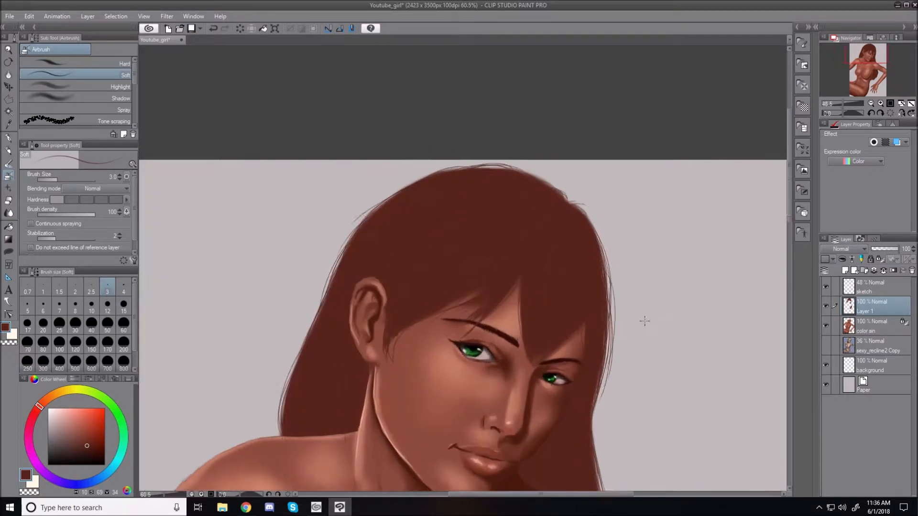
left_click_drag(789, 198, 788, 335)
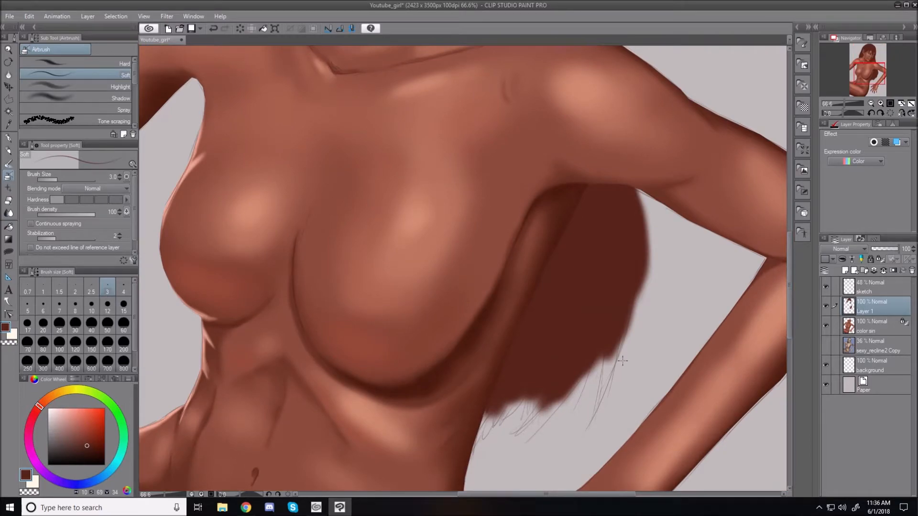
key("bracketright")
key("bracketright")
key("bracketright")
key("bracketright")
key("bracketright")
key("bracketright")
key("bracketright")
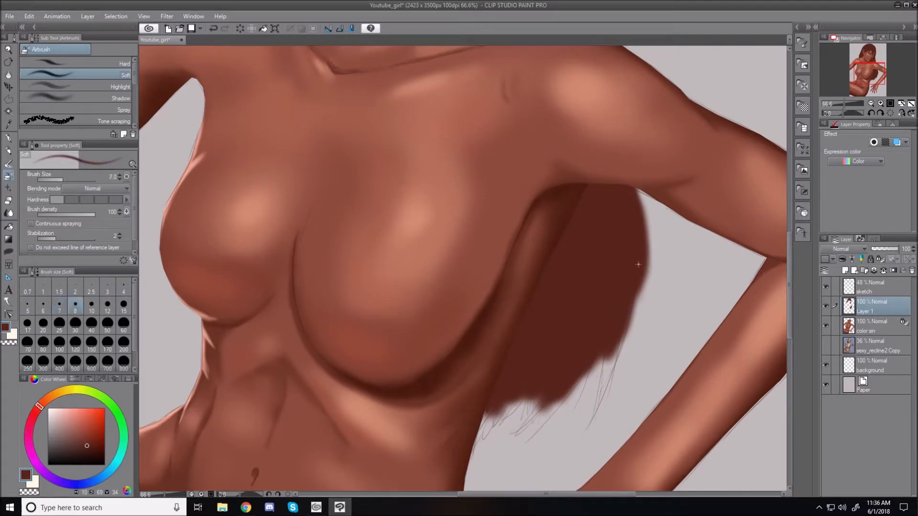
mouse_move(635, 286)
left_mouse_down()
mouse_move(646, 268)
mouse_move(632, 335)
mouse_move(607, 368)
left_mouse_up()
mouse_move(631, 250)
left_mouse_down()
mouse_move(577, 418)
mouse_move(622, 342)
mouse_move(629, 294)
mouse_move(597, 338)
mouse_move(591, 417)
mouse_move(613, 333)
mouse_move(604, 301)
mouse_move(587, 396)
left_mouse_up()
mouse_move(594, 334)
left_mouse_down()
mouse_move(605, 298)
mouse_move(555, 429)
mouse_move(607, 309)
mouse_move(543, 431)
left_mouse_up()
left_click_drag(588, 371, 550, 432)
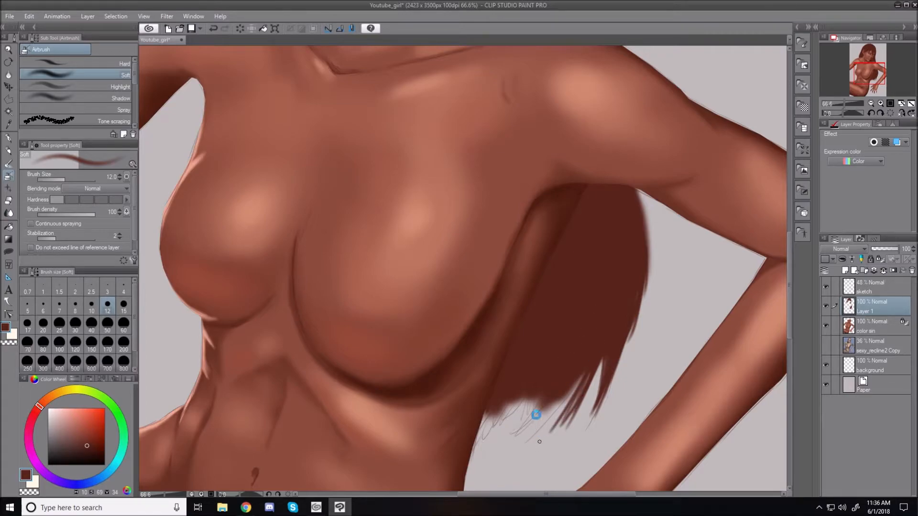
left_click_drag(584, 375, 541, 444)
Step: Extend the lower hair ends beside the waist into pointed strands, filling the light gap over the sketched tips
mouse_move(489, 414)
left_mouse_down()
mouse_move(479, 450)
mouse_move(476, 442)
left_mouse_up()
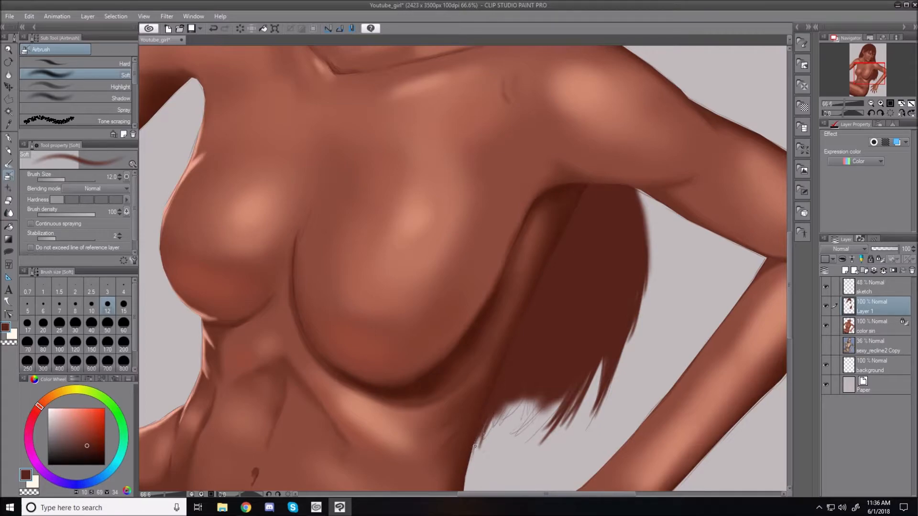
mouse_move(496, 414)
left_mouse_down()
mouse_move(476, 445)
mouse_move(484, 439)
mouse_move(480, 468)
left_mouse_up()
left_click_drag(514, 399, 477, 453)
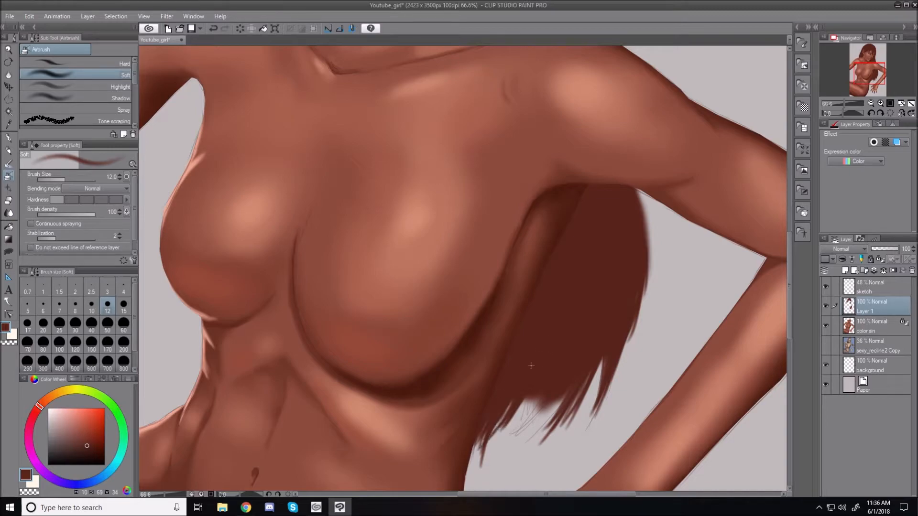
left_click_drag(501, 424, 488, 443)
left_click_drag(526, 401, 497, 454)
mouse_move(542, 401)
left_mouse_down()
mouse_move(583, 352)
mouse_move(527, 404)
mouse_move(567, 385)
mouse_move(594, 340)
mouse_move(562, 366)
mouse_move(523, 433)
mouse_move(587, 364)
mouse_move(565, 372)
mouse_move(511, 441)
left_mouse_up()
left_click_drag(542, 403, 531, 419)
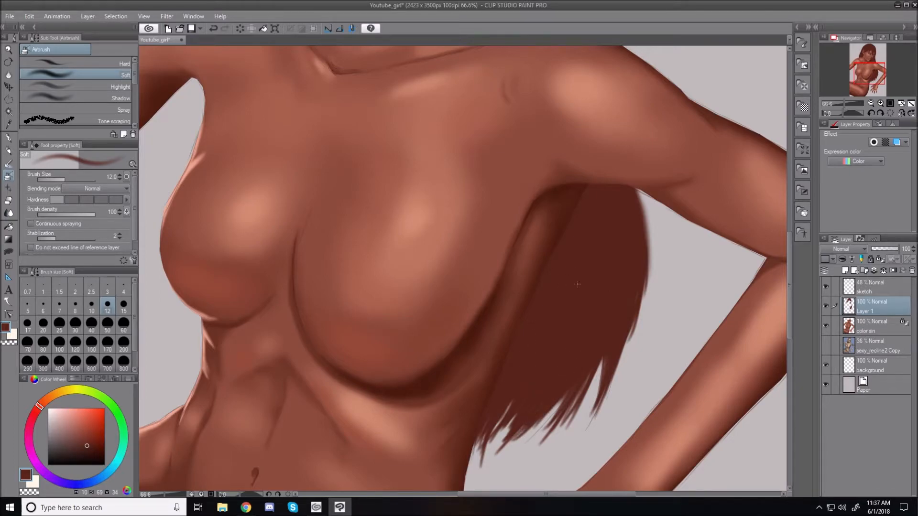
Step: Reduce the Soft airbrush's brush size to 3
key("bracketleft")
key("bracketleft")
key("bracketleft")
key("bracketleft")
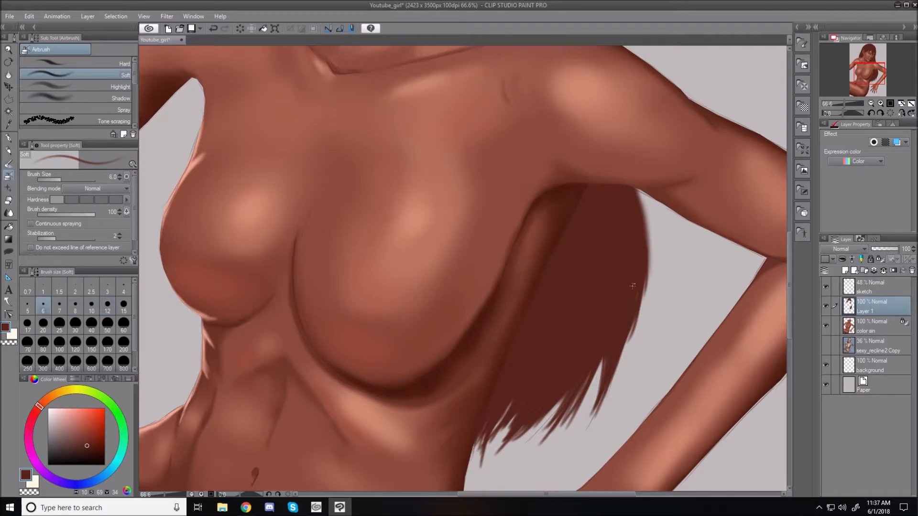
left_click(107, 287)
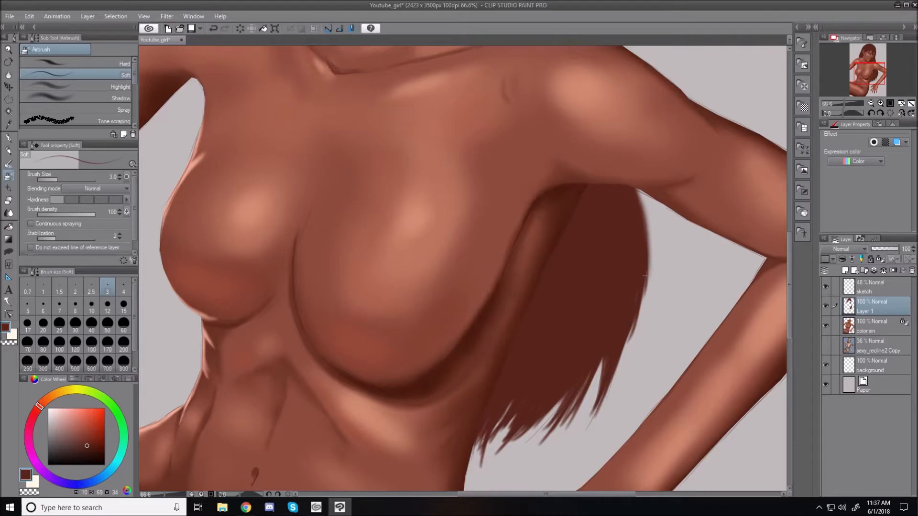
Step: Paint fine tapered strands along the lower ends of the hair behind the torso
left_click_drag(644, 291, 613, 384)
left_click_drag(625, 349, 587, 415)
left_click_drag(606, 331, 584, 405)
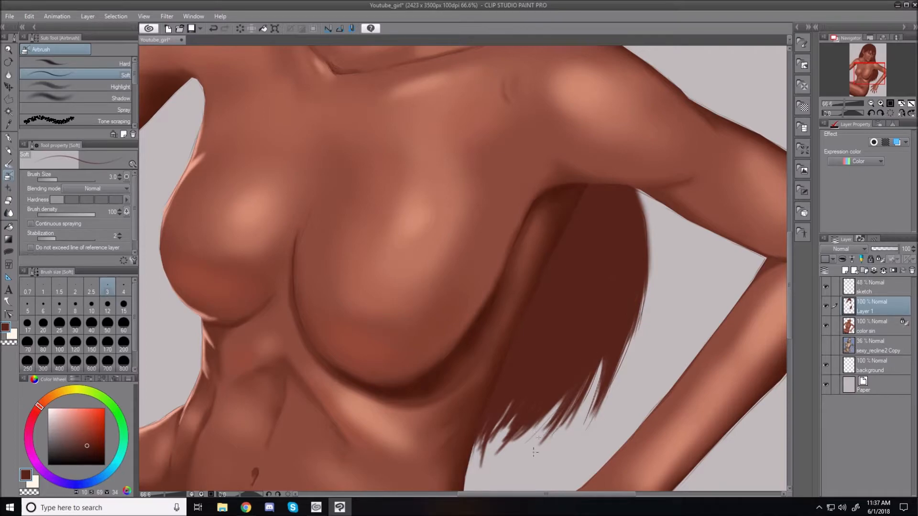
mouse_move(601, 362)
left_mouse_down()
mouse_move(586, 396)
mouse_move(543, 433)
mouse_move(540, 424)
mouse_move(506, 448)
mouse_move(493, 432)
left_mouse_up()
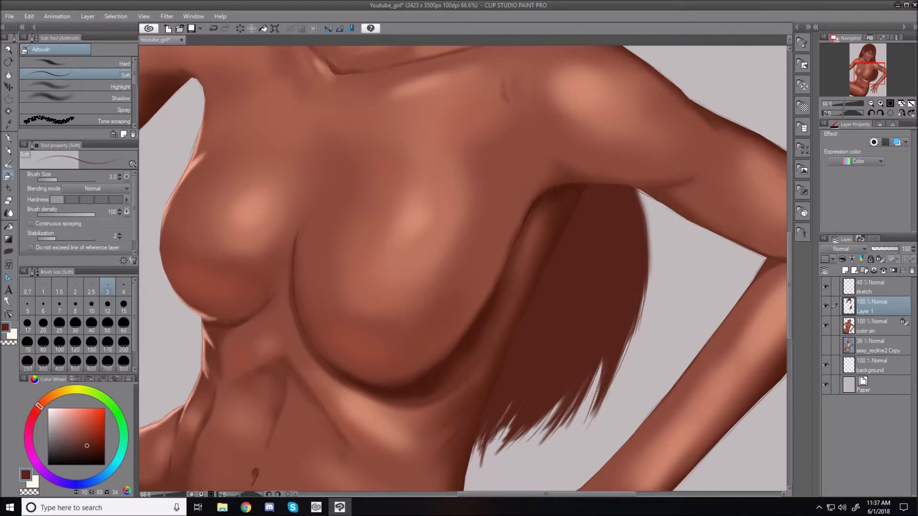
left_click_drag(510, 431, 491, 453)
left_click_drag(601, 366, 589, 408)
Step: Paint thin loose strands down the outer edge of the hair between the torso and the arm
left_click_drag(647, 268, 621, 365)
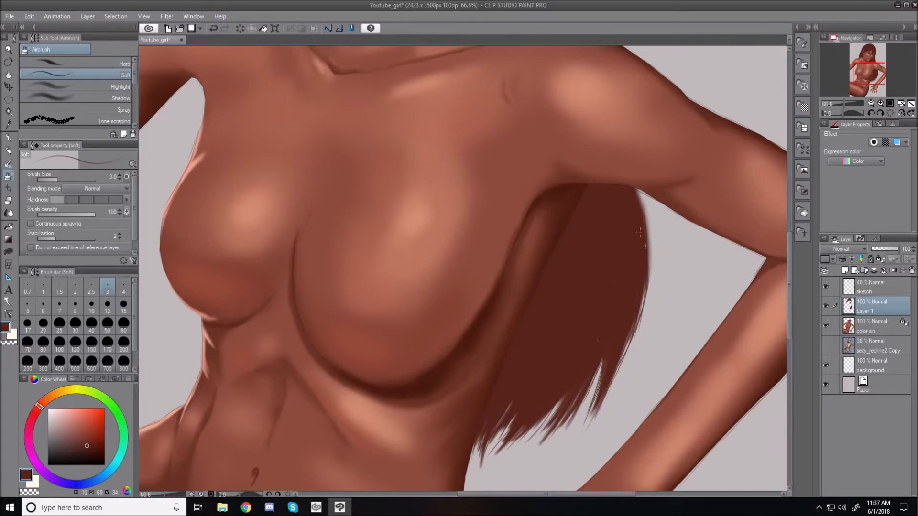
mouse_move(645, 216)
left_mouse_down()
mouse_move(649, 274)
mouse_move(650, 251)
left_mouse_up()
left_click_drag(640, 197, 646, 219)
mouse_move(646, 294)
left_mouse_down()
mouse_move(639, 264)
mouse_move(610, 318)
mouse_move(612, 375)
mouse_move(626, 320)
left_mouse_up()
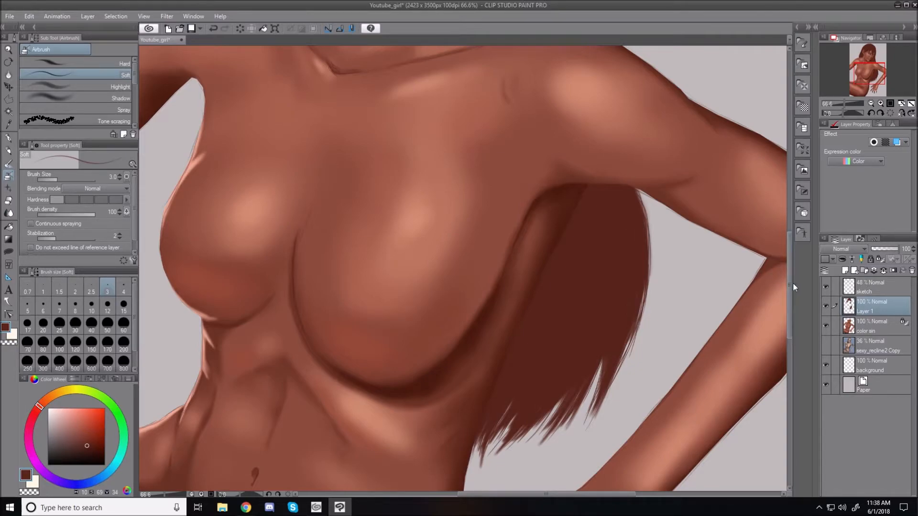
Step: Rename the painted hair layer as basic outline and hide it
left_click_drag(790, 285, 796, 182)
key("ctrl+0")
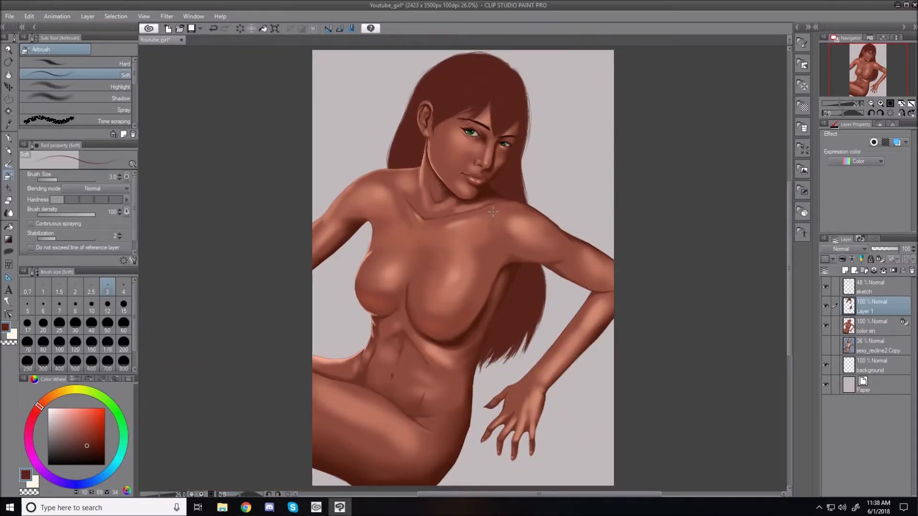
double_click(873, 309)
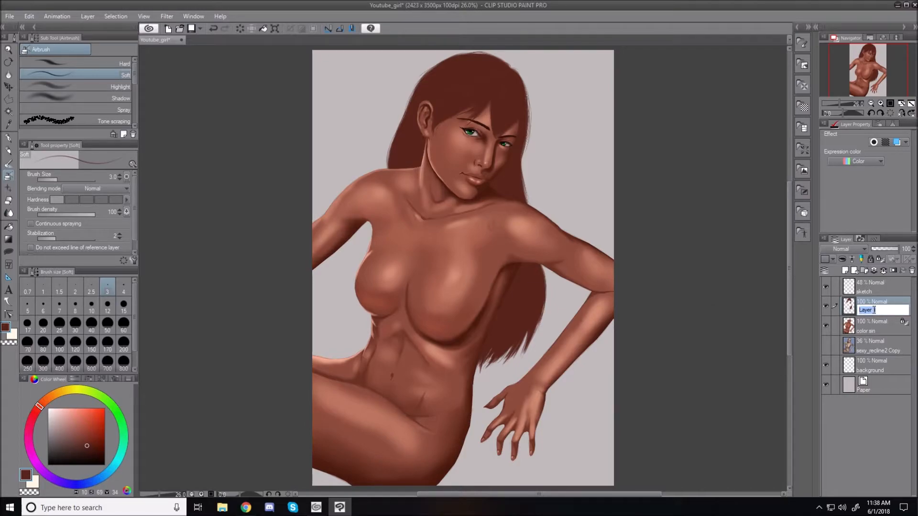
type("basic gutline")
key("Return")
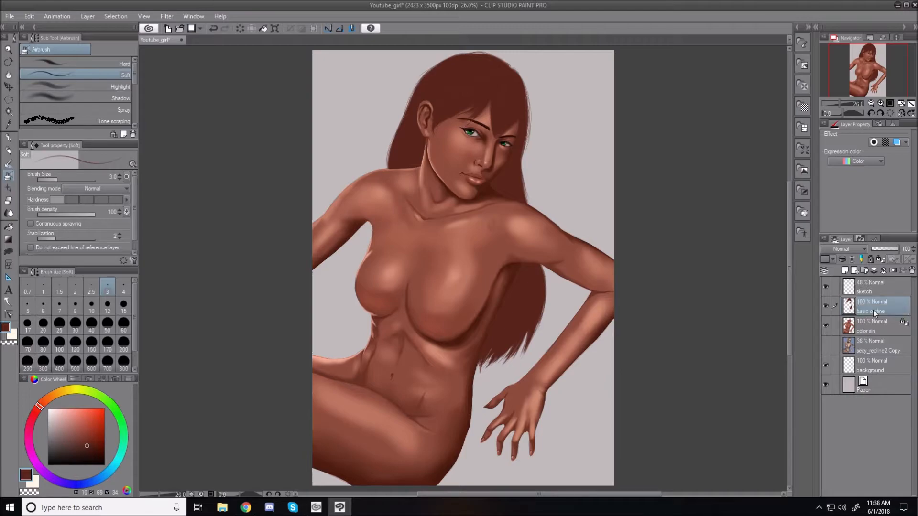
left_click(826, 306)
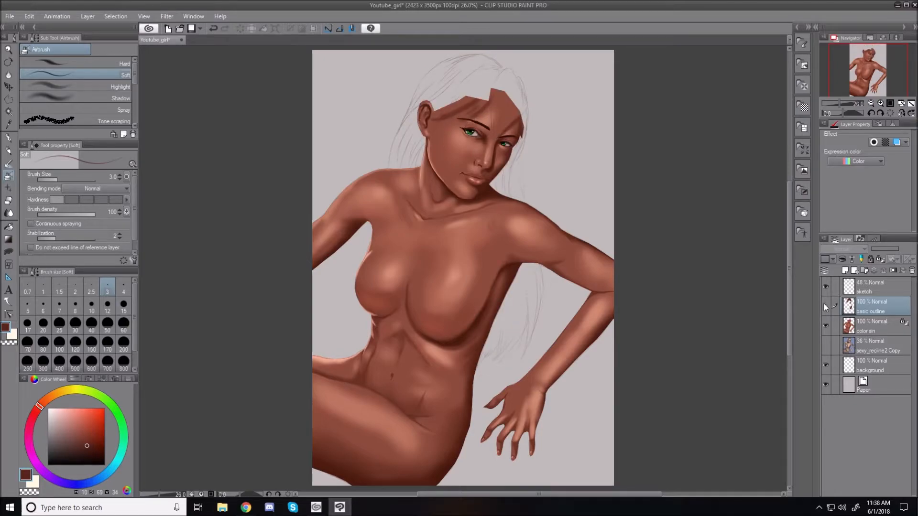
Step: On a new layer, trace a Polyline selection around the sketched head hair, closed across the neck, and fill it with dark reddish-brown
left_click(845, 271)
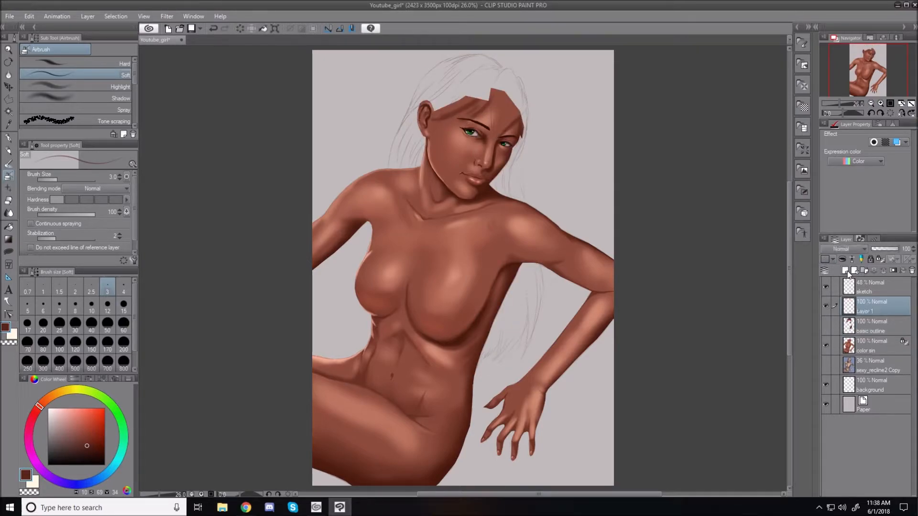
scroll(529, 174, "up", 4)
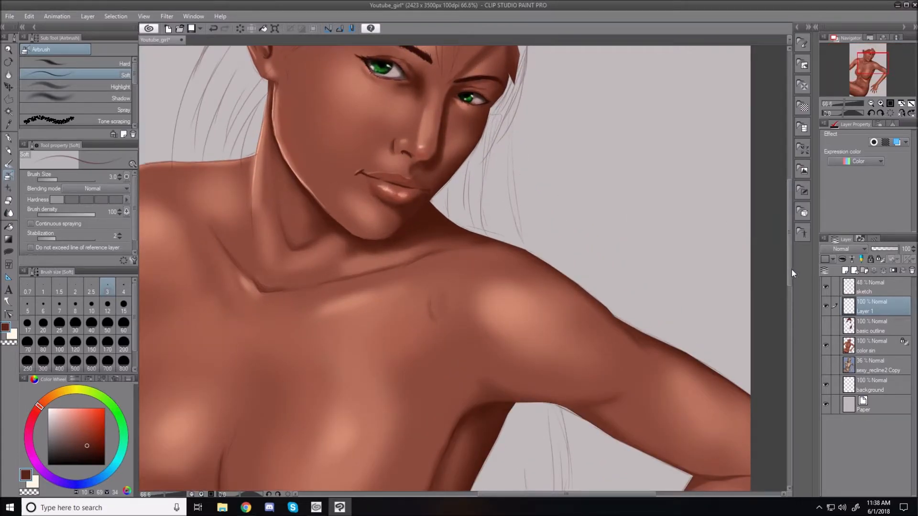
left_click_drag(791, 268, 790, 223)
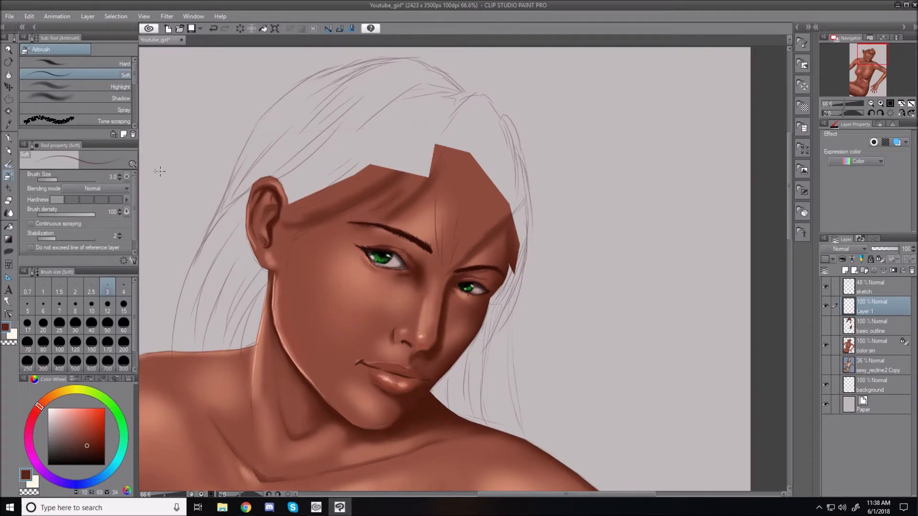
left_click(7, 100)
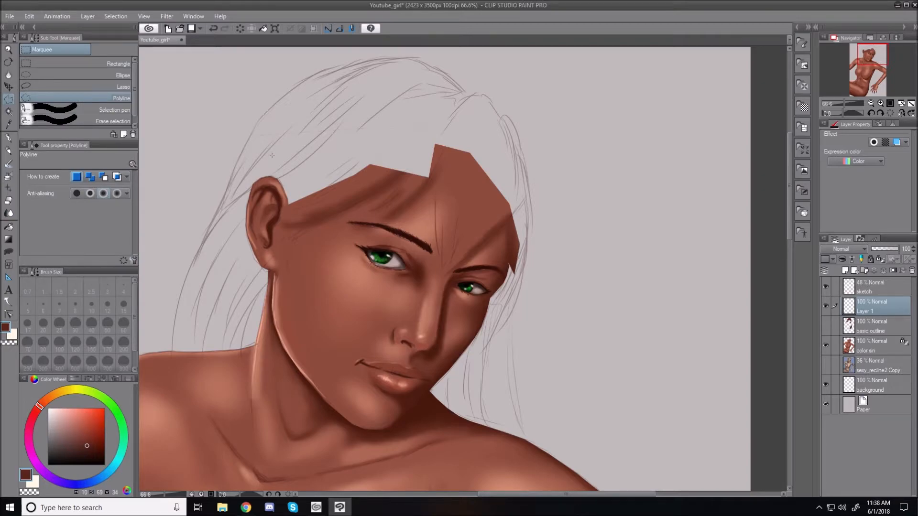
left_click(170, 349)
left_click(175, 308)
left_click(193, 255)
left_click(213, 218)
left_click(257, 119)
left_click(308, 77)
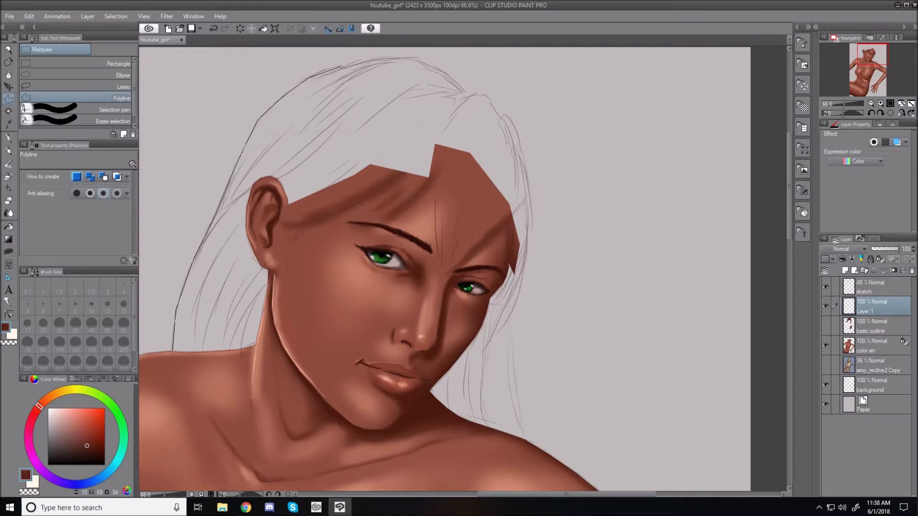
left_click(407, 57)
left_click(470, 91)
left_click(499, 102)
left_click(517, 129)
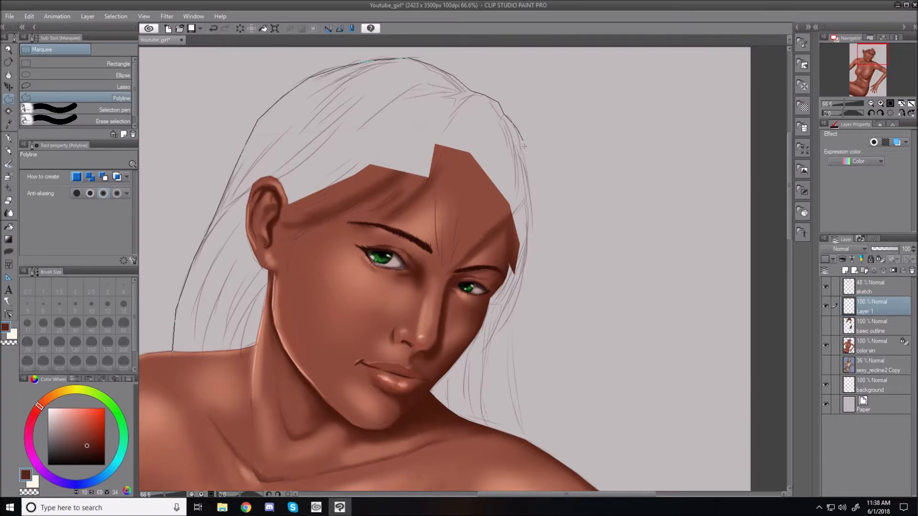
left_click(530, 195)
left_click(529, 244)
left_click(515, 309)
left_click(512, 327)
left_click(517, 389)
left_click(523, 422)
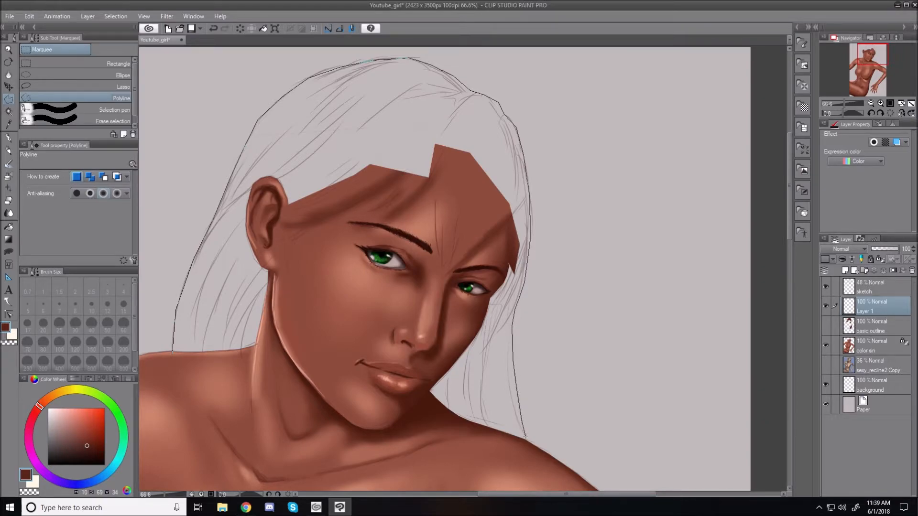
left_click(529, 447)
left_click(225, 414)
left_click(172, 353)
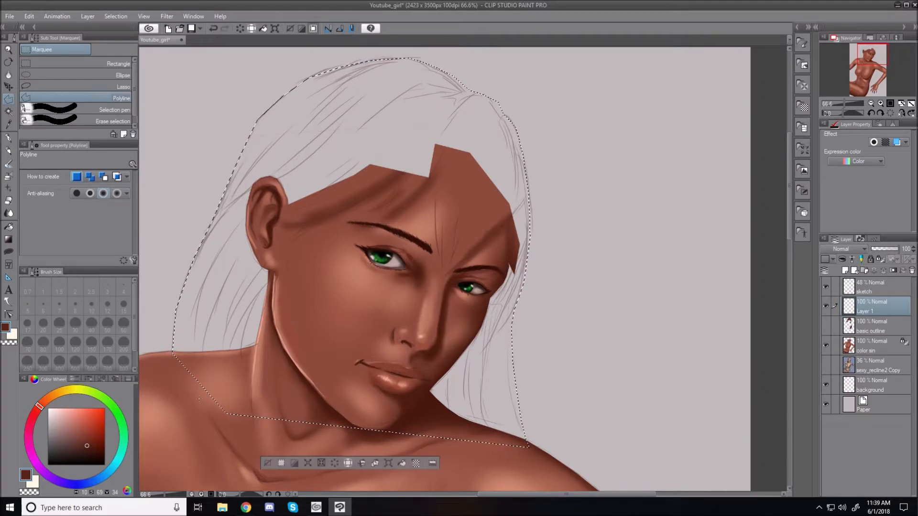
key("alt+BackSpace")
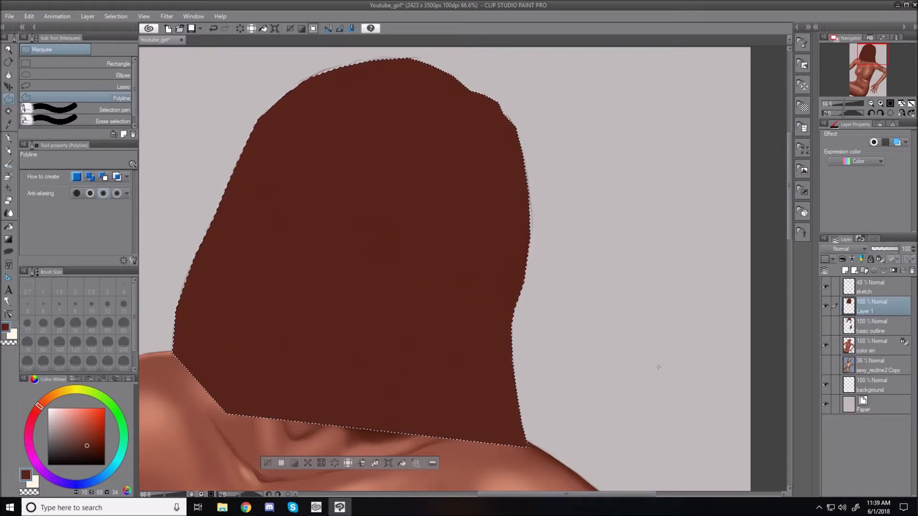
left_click(268, 464)
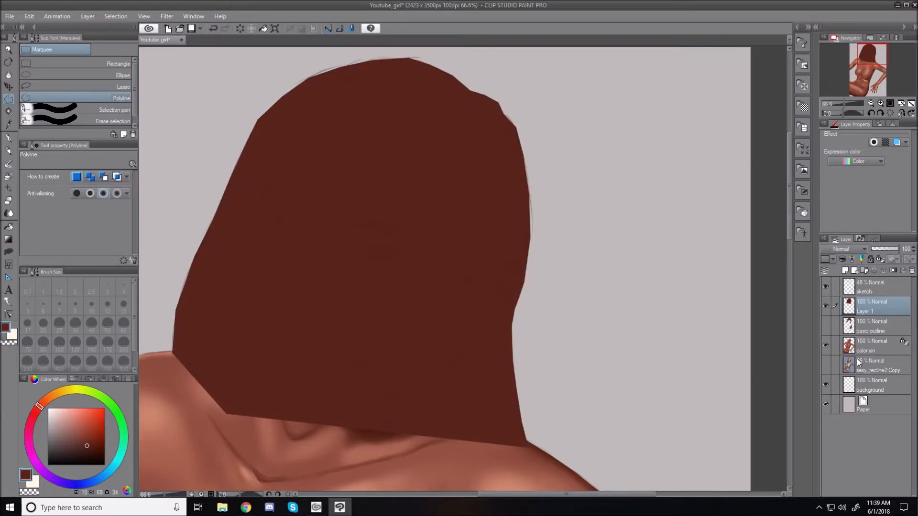
Step: Clear the new hair fill over the face, ear and shoulders using an inverted auto-selection of the body layer's empty area
left_click(870, 349)
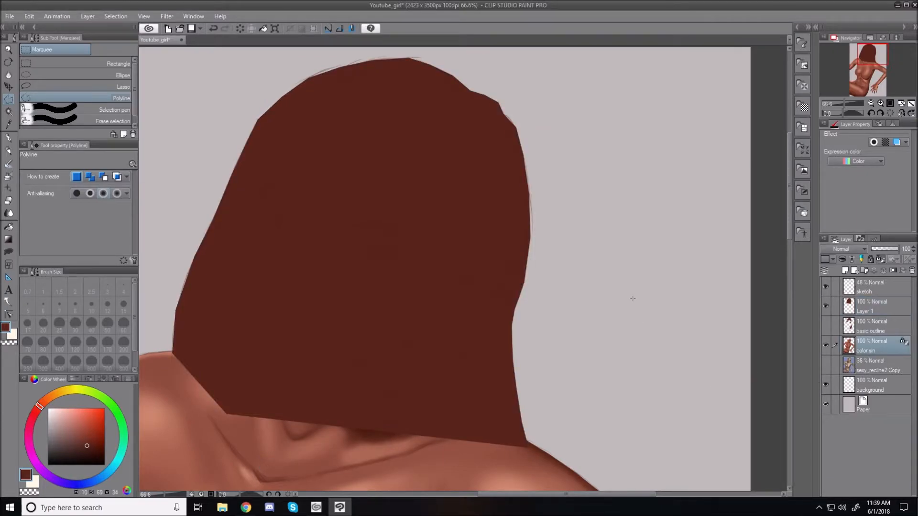
key("w")
left_click(215, 159)
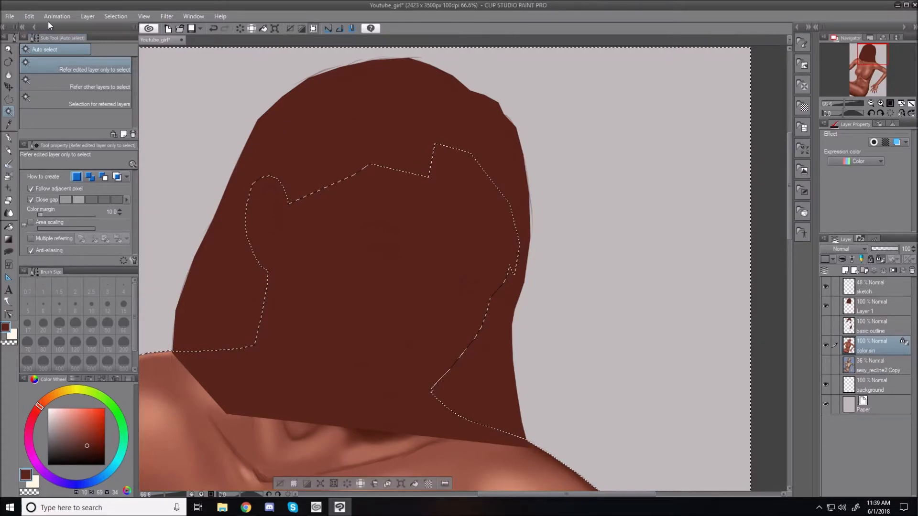
left_click(106, 16)
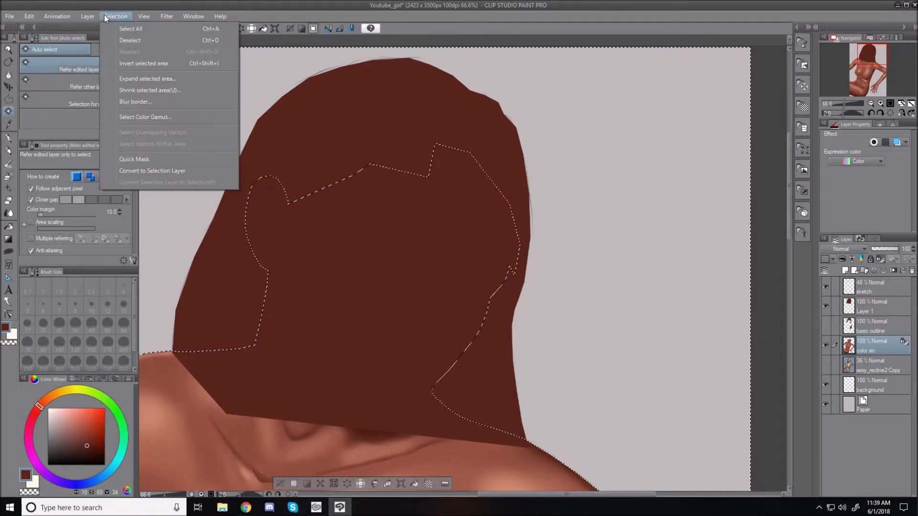
left_click(128, 64)
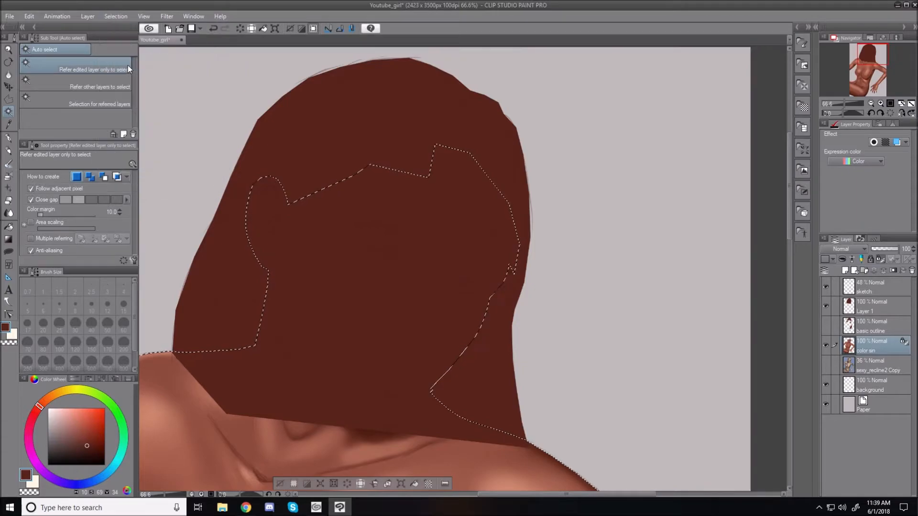
left_click(897, 310)
key("Delete")
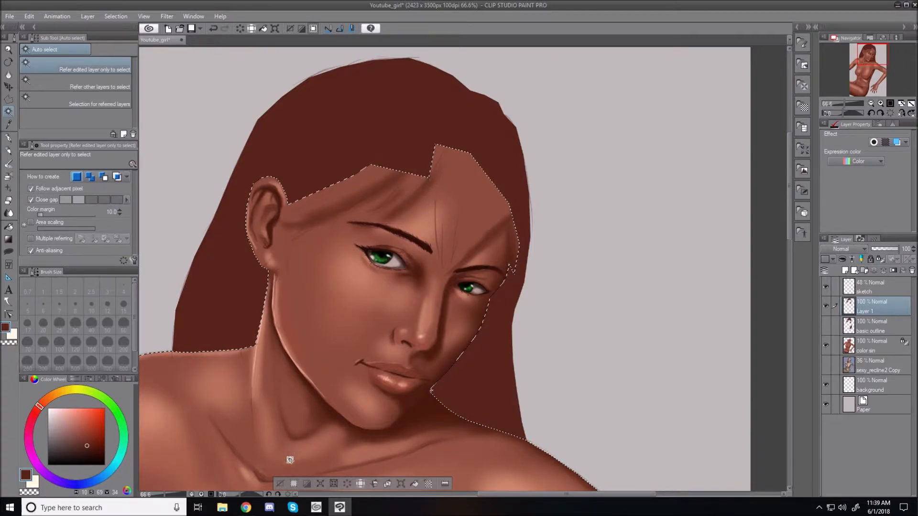
left_click(281, 486)
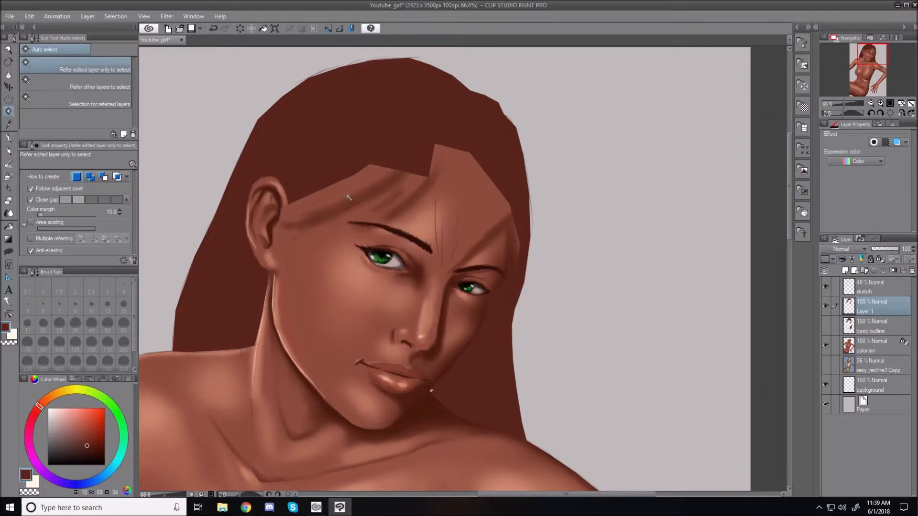
Step: Trace a Polyline selection of pointed bangs from the ear across the forehead and fill it with dark reddish-brown
left_click(8, 99)
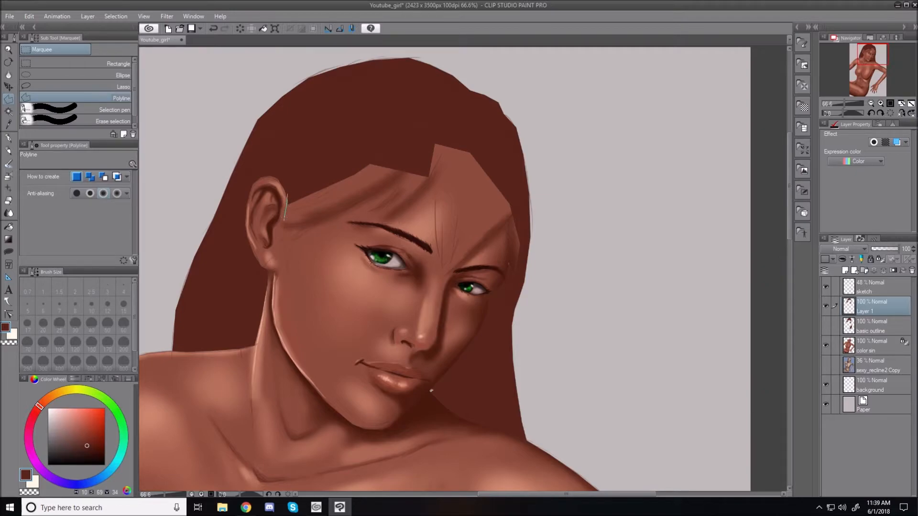
left_click(281, 241)
left_click(289, 274)
left_click(294, 239)
left_click(306, 224)
left_click(320, 222)
left_click(407, 169)
left_click(398, 190)
left_click(377, 223)
left_click(434, 170)
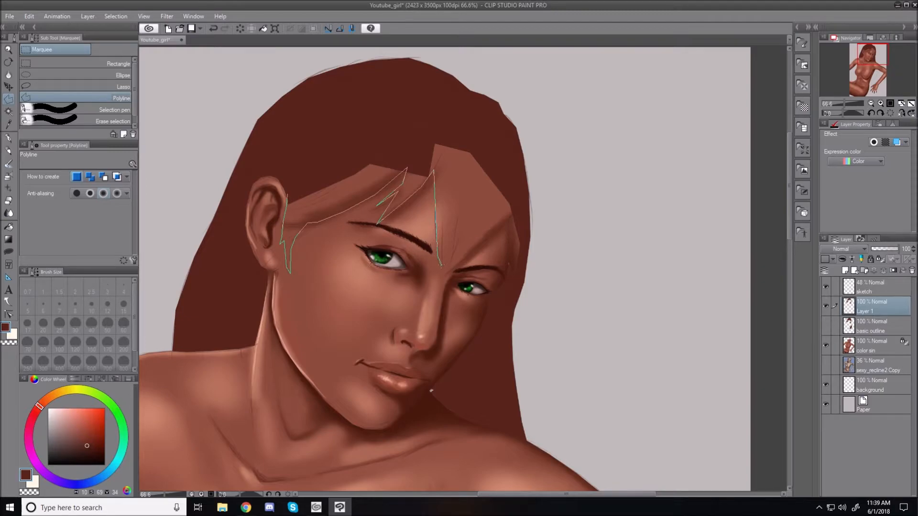
left_click(442, 264)
left_click(453, 255)
left_click(445, 273)
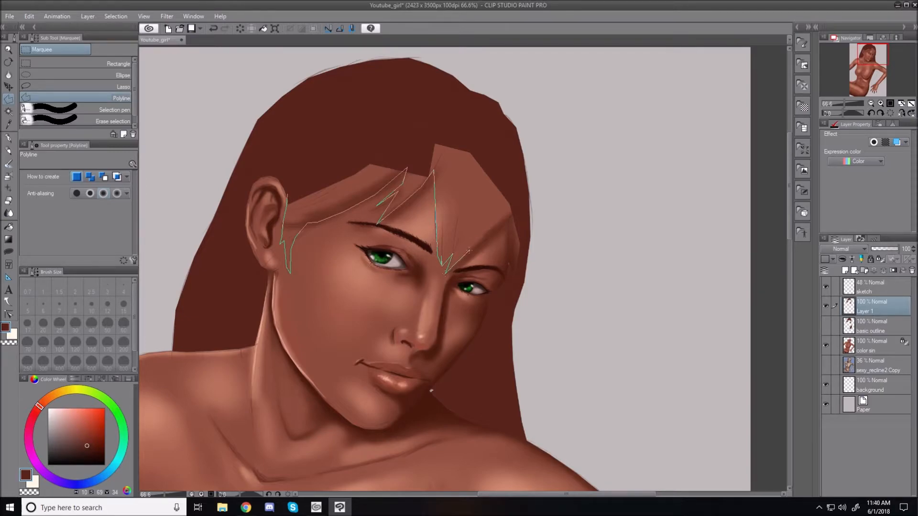
left_click(510, 220)
left_click(507, 289)
left_click(524, 222)
left_click(488, 142)
left_click(394, 117)
left_click(311, 152)
double_click(288, 195)
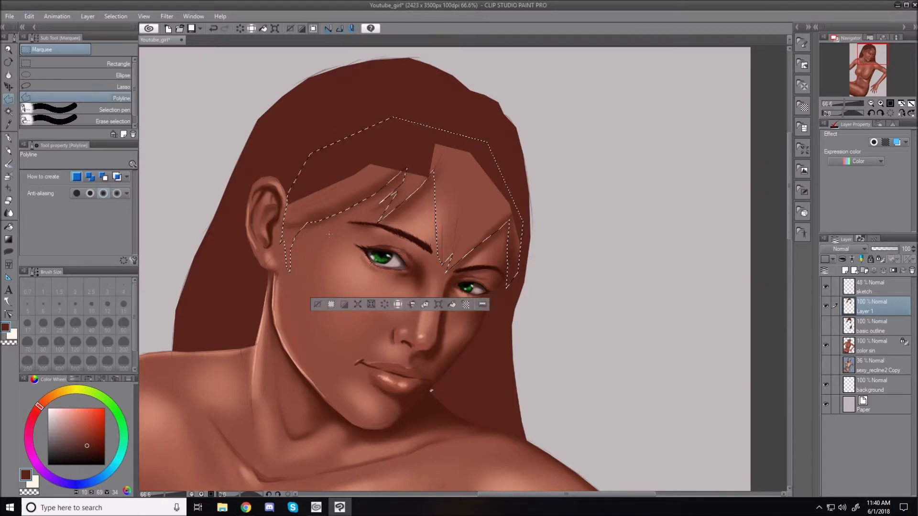
key("alt+BackSpace")
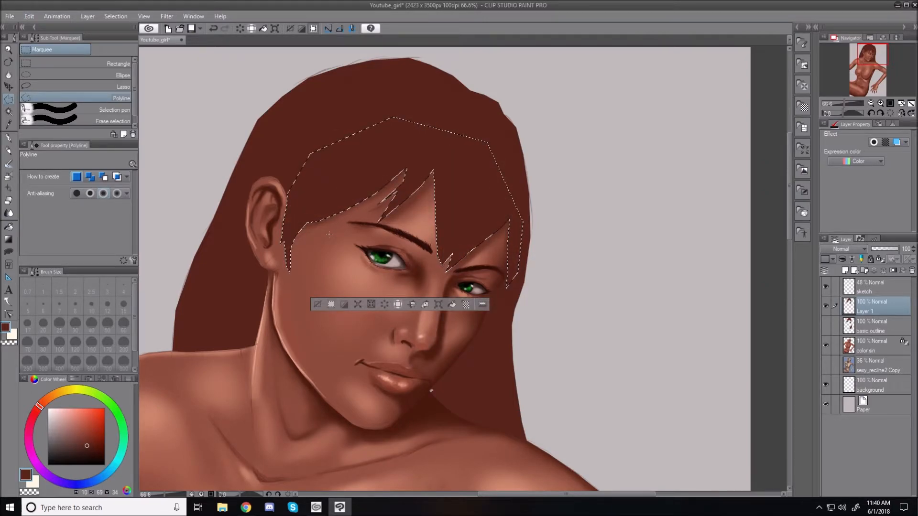
left_click(317, 306)
Step: Select and fill the small light gap where the jaw meets the shoulder with the hair color
scroll(444, 372, "up", 3)
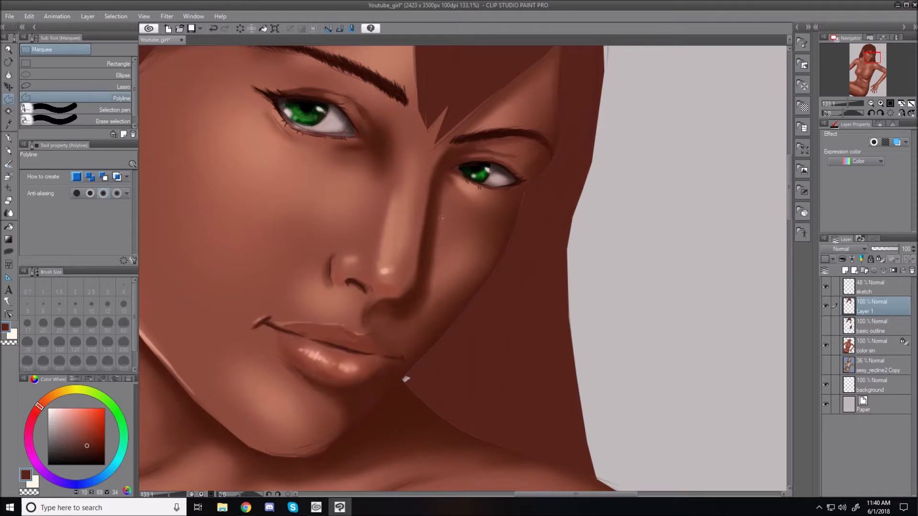
left_click(411, 372)
left_click(412, 374)
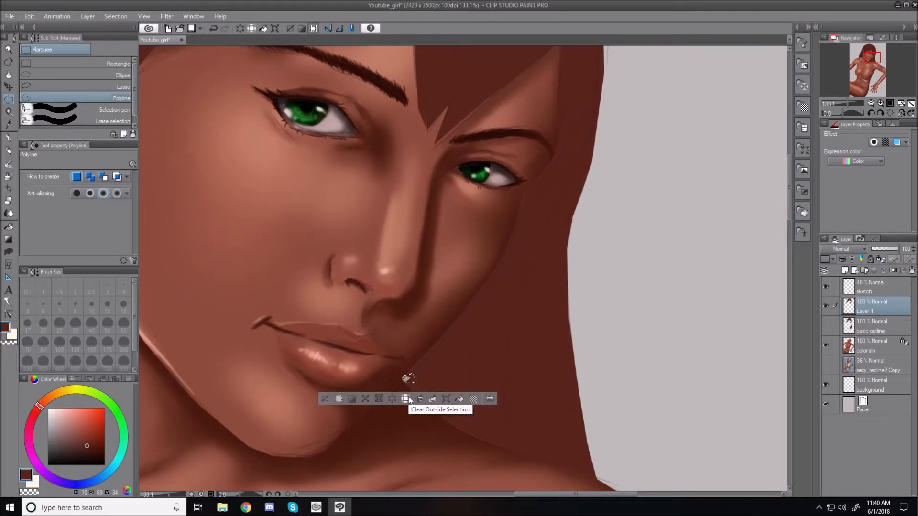
left_click(325, 399)
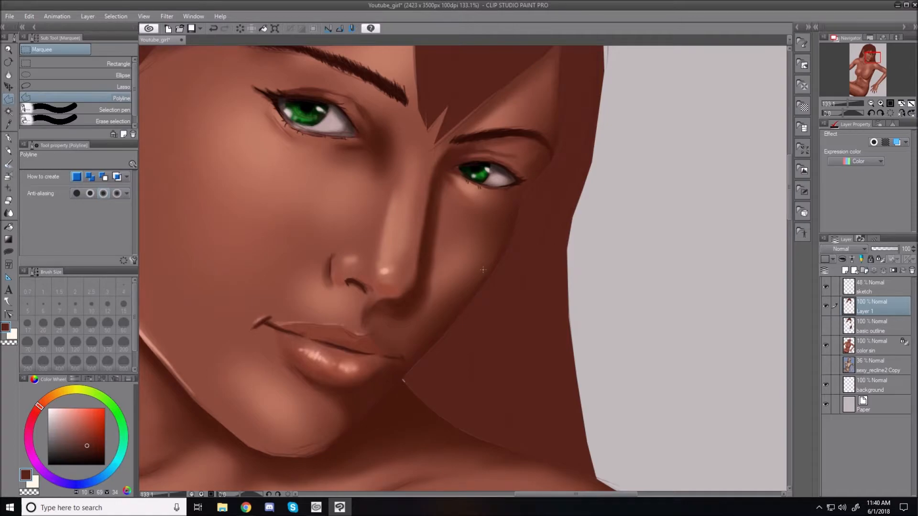
key("ctrl+0")
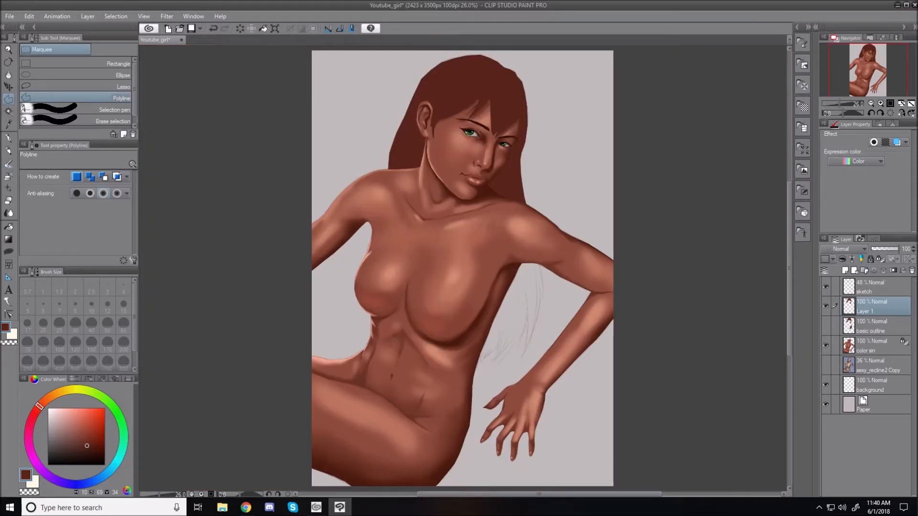
scroll(485, 144, "up", 1)
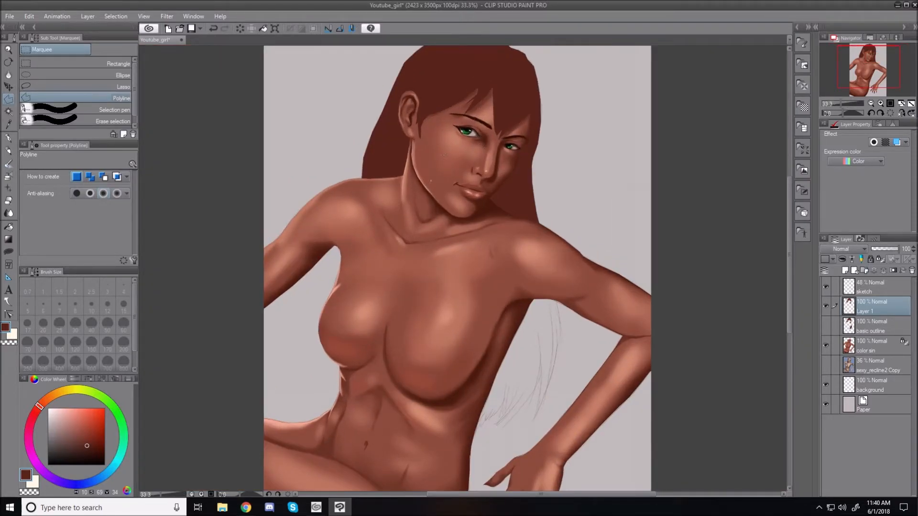
scroll(484, 165, "up", 5)
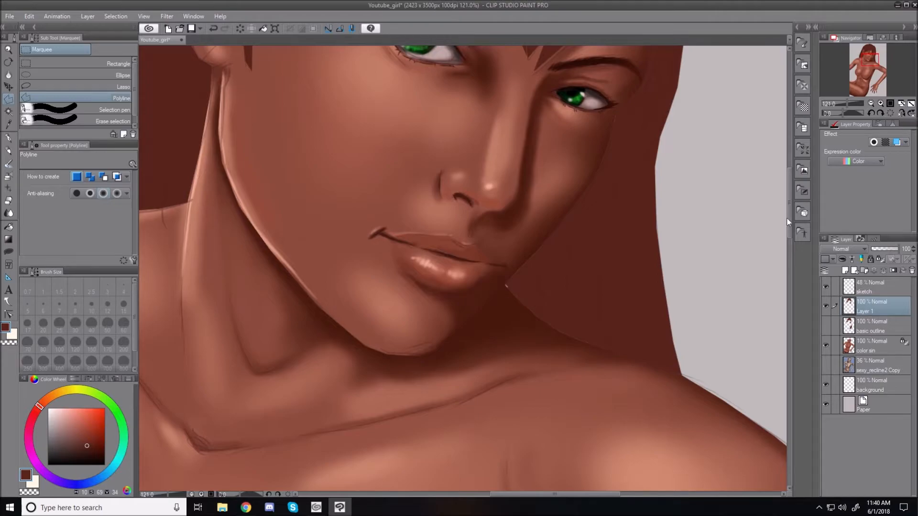
Step: Set the G-pen to size 5 and add fine hair strands along the bangs above the eyebrow nearest the ear
left_click_drag(790, 216, 789, 169)
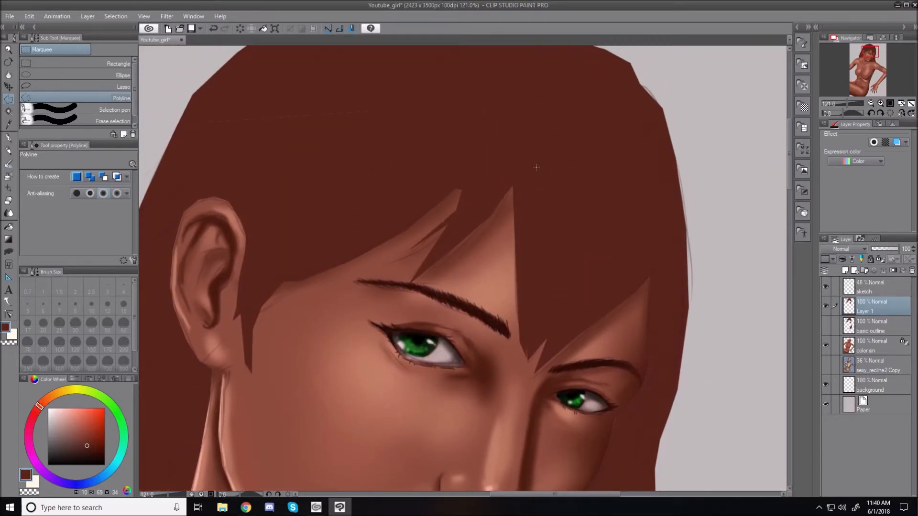
left_click(9, 139)
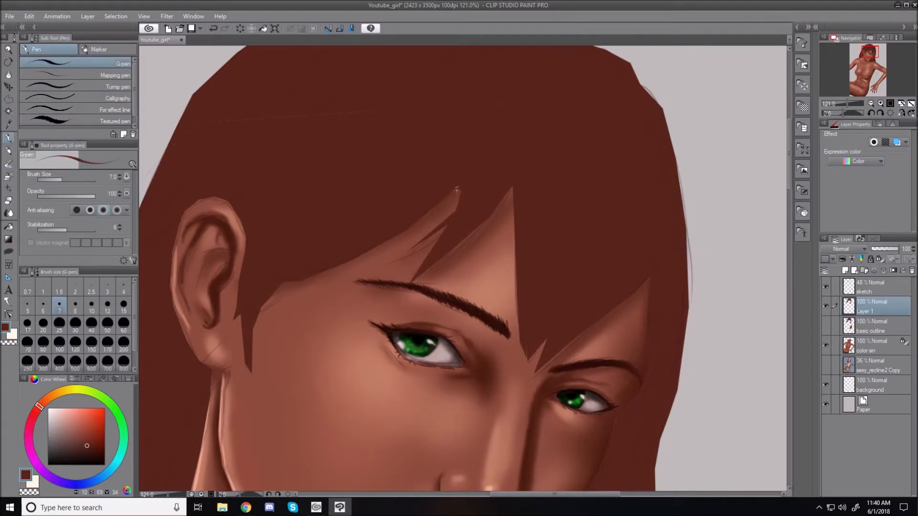
key("bracketleft")
key("bracketleft")
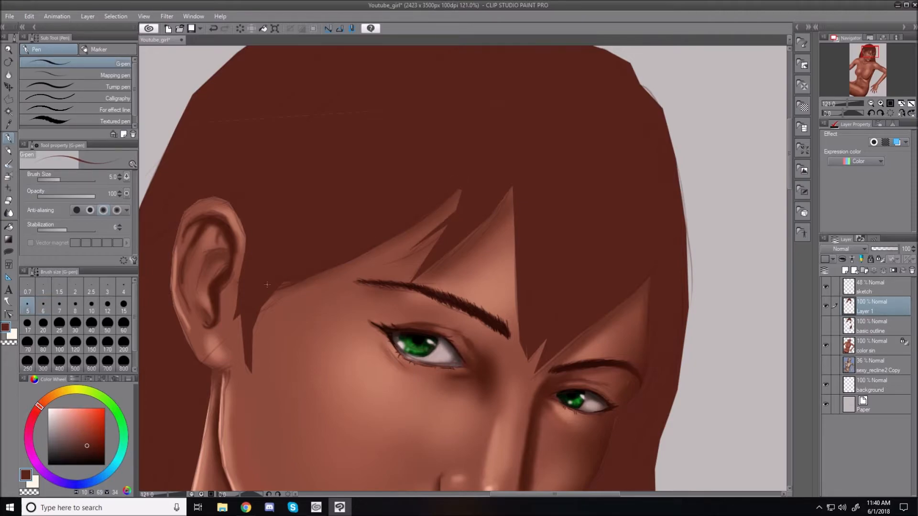
mouse_move(462, 190)
left_mouse_down()
mouse_move(411, 238)
mouse_move(463, 197)
left_mouse_up()
left_click_drag(430, 243, 417, 266)
left_click_drag(510, 193, 457, 247)
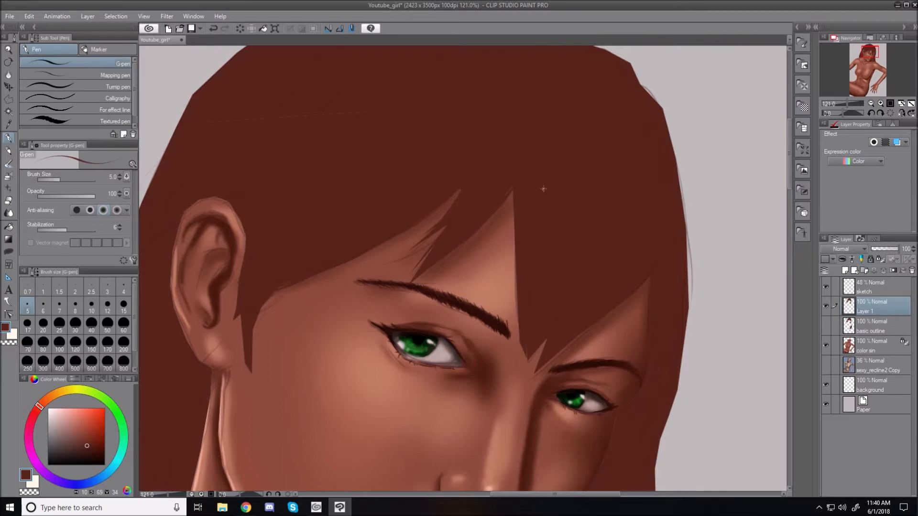
Step: Add tapered G-pen strands to the central bangs, the hair over the far eye and the lock beside the ear
left_click_drag(510, 192, 512, 249)
left_click_drag(510, 208, 517, 289)
left_click_drag(513, 216, 516, 269)
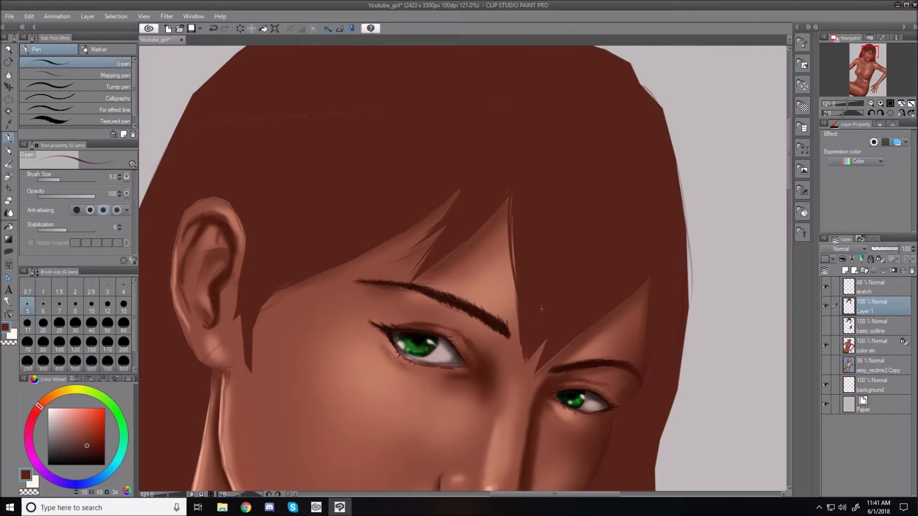
left_click_drag(541, 345, 536, 363)
left_click_drag(648, 293, 641, 332)
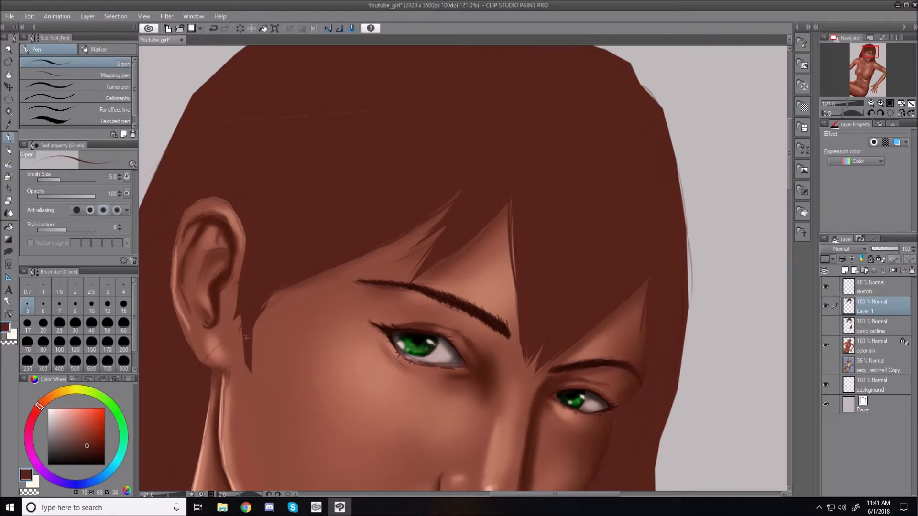
mouse_move(256, 318)
left_mouse_down()
mouse_move(256, 373)
mouse_move(255, 362)
left_mouse_up()
left_click_drag(235, 318, 231, 327)
Step: Draw loose strands and flyaways outside the hair silhouette on the far side of the head
left_click_drag(658, 98, 693, 225)
mouse_move(667, 128)
left_mouse_down()
mouse_move(656, 181)
mouse_move(689, 252)
left_mouse_up()
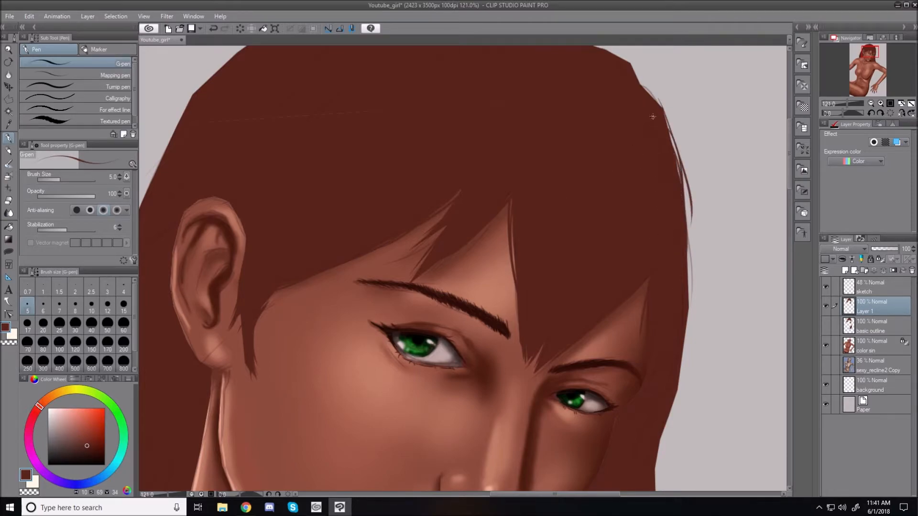
left_click_drag(685, 198, 692, 294)
left_click_drag(688, 223, 689, 329)
left_click_drag(688, 245, 689, 287)
left_click_drag(639, 83, 669, 123)
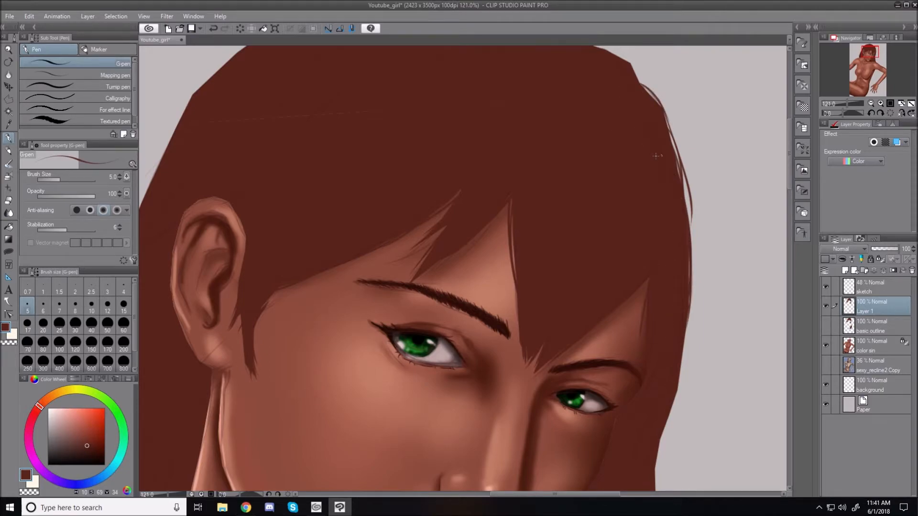
mouse_move(639, 86)
left_mouse_down()
mouse_move(681, 98)
mouse_move(664, 87)
mouse_move(697, 72)
left_mouse_up()
Step: Draw G-pen strands along the top outline of the hair to soften its angular edge
scroll(790, 155, "up", 4)
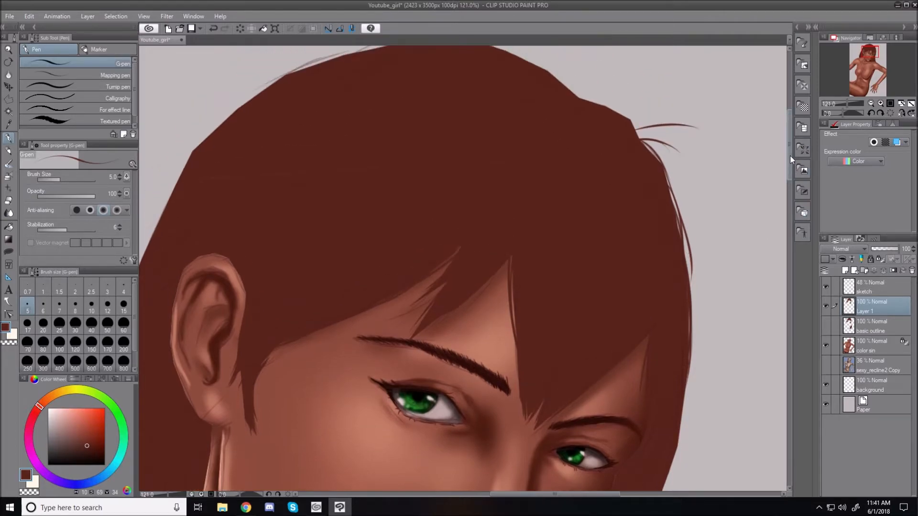
mouse_move(638, 254)
left_mouse_down()
mouse_move(616, 218)
mouse_move(567, 221)
mouse_move(578, 217)
mouse_move(545, 189)
mouse_move(485, 162)
mouse_move(412, 161)
mouse_move(332, 178)
left_mouse_up()
left_click_drag(403, 169, 288, 193)
left_click_drag(342, 173, 265, 208)
Step: Reduce the G-pen to size 2.5 and round off the back curve of the crown with fine overlapping strands
key("bracketleft")
key("bracketleft")
key("bracketleft")
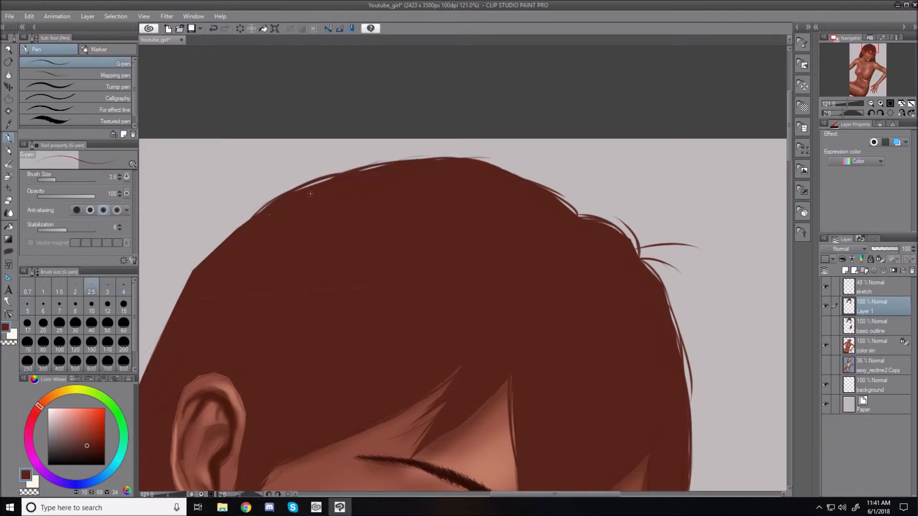
left_click_drag(319, 182, 216, 244)
left_click_drag(254, 213, 183, 275)
left_click_drag(256, 210, 178, 289)
left_click_drag(238, 224, 195, 268)
left_click_drag(191, 276, 172, 311)
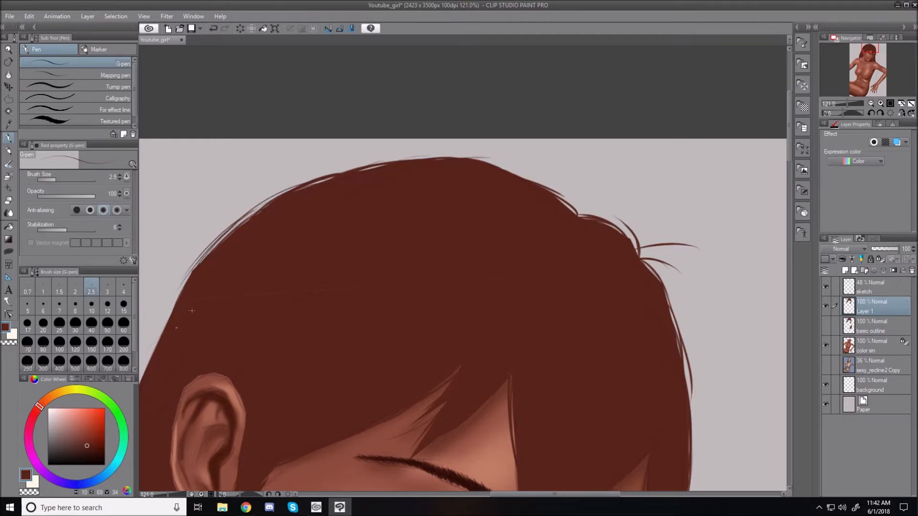
mouse_move(260, 212)
left_mouse_down()
mouse_move(207, 255)
mouse_move(221, 242)
left_mouse_up()
left_click_drag(202, 259, 167, 324)
left_click_drag(191, 274, 150, 354)
mouse_move(170, 310)
left_mouse_down()
mouse_move(146, 381)
mouse_move(199, 269)
mouse_move(159, 332)
left_mouse_up()
left_click_drag(208, 257, 166, 314)
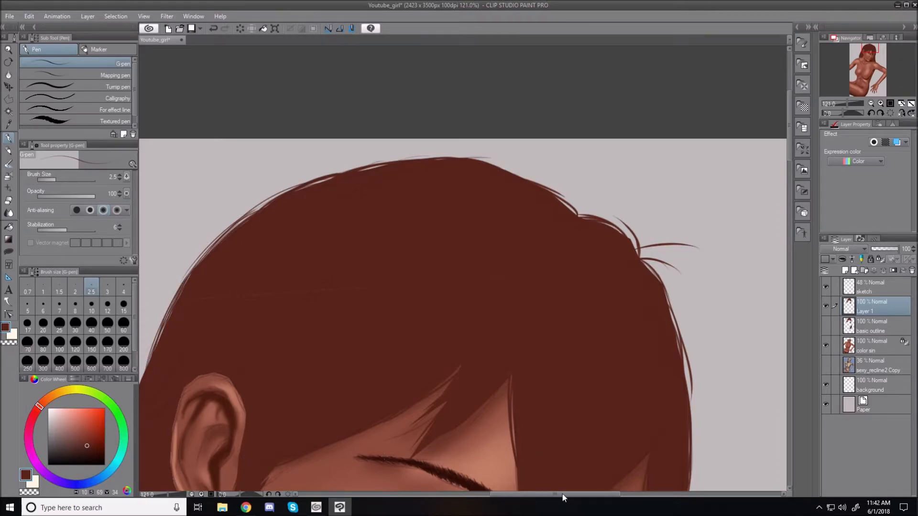
Step: Continue the fine strands down the back outline of the hair behind the ear
left_click_drag(564, 494, 526, 494)
left_click_drag(329, 332, 310, 380)
left_click_drag(327, 340, 297, 401)
mouse_move(315, 362)
left_mouse_down()
mouse_move(293, 439)
mouse_move(298, 418)
left_mouse_up()
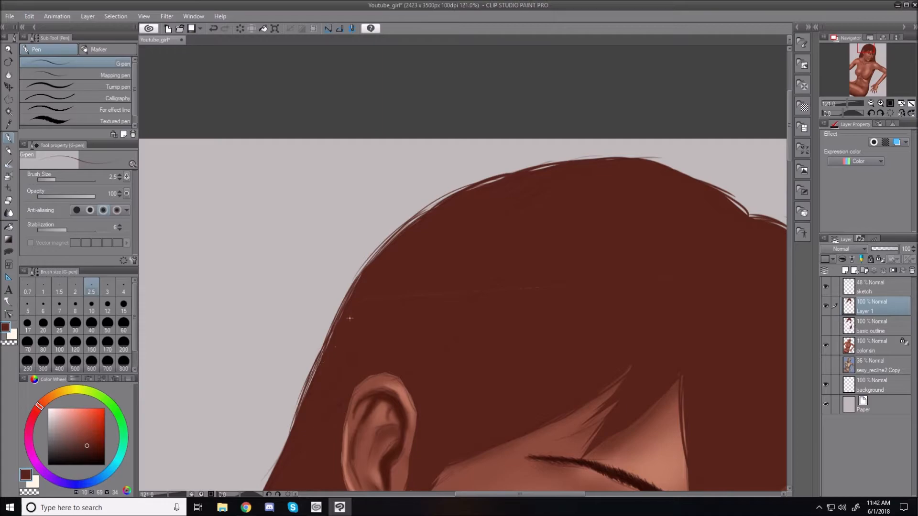
Step: Delete the demonstration layer Layer 1, keep the sketch layer, and show the basic outline layer
key("ctrl+0")
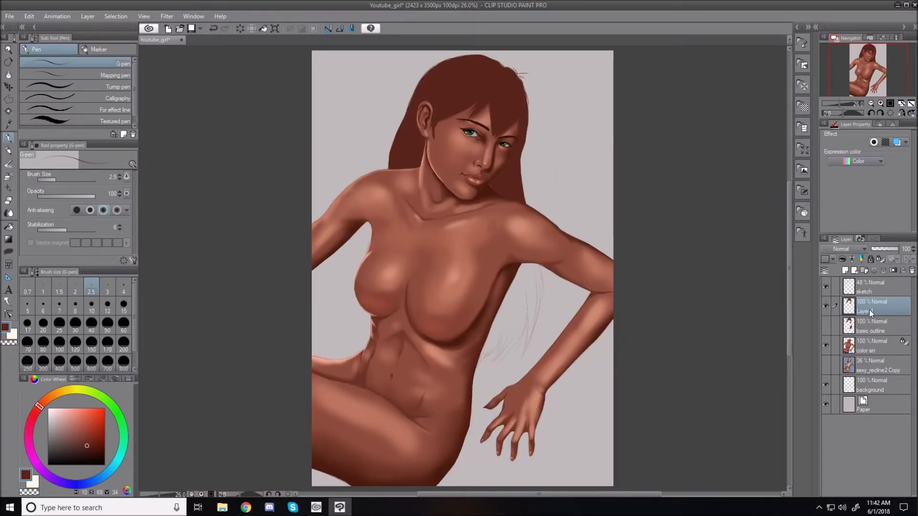
left_click(884, 287, "ctrl")
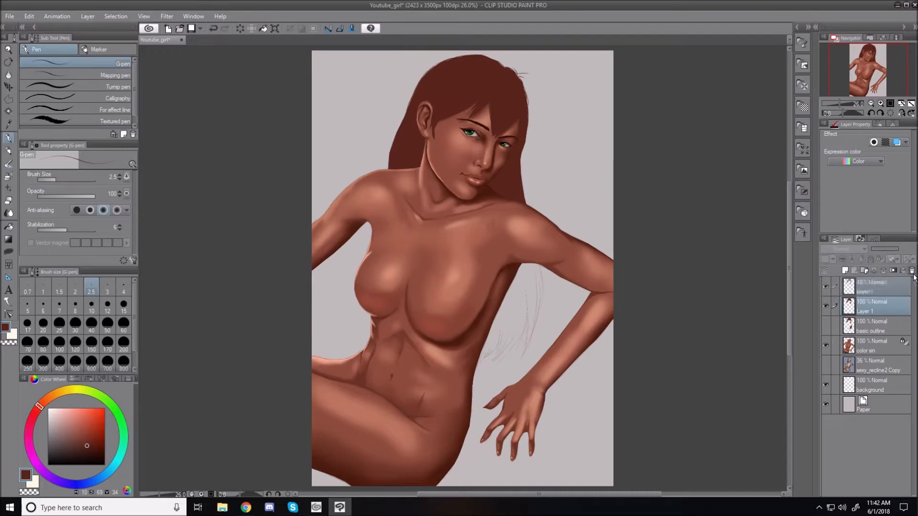
left_click(912, 271)
key("ctrl+z")
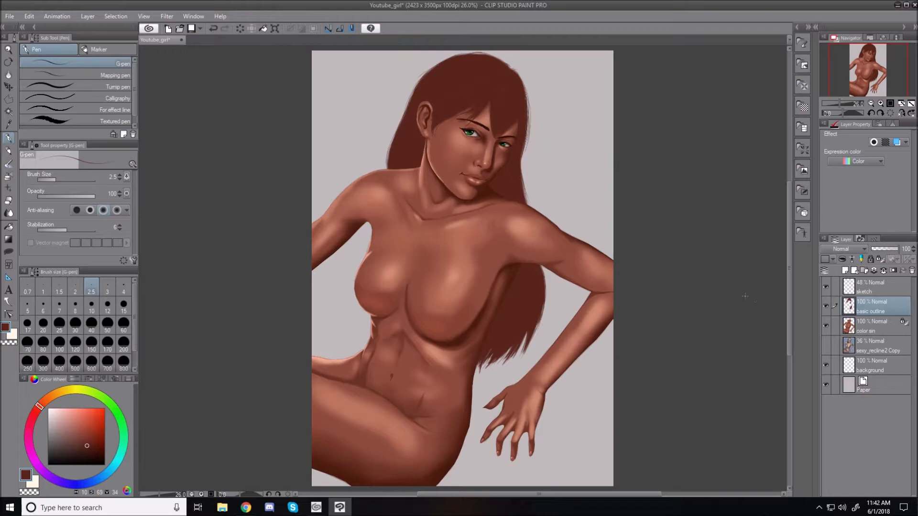
Step: Lock the transparent pixels of the basic outline layer
left_click_drag(790, 286, 787, 270)
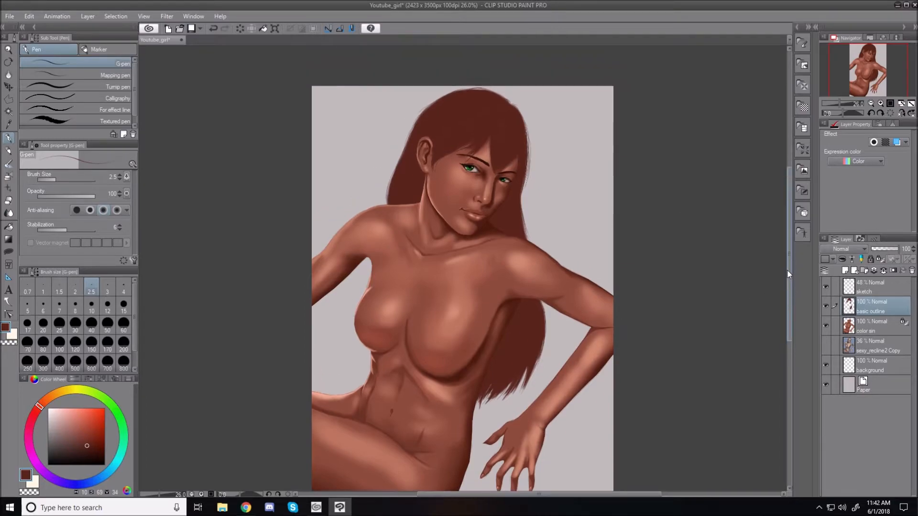
left_click(882, 259)
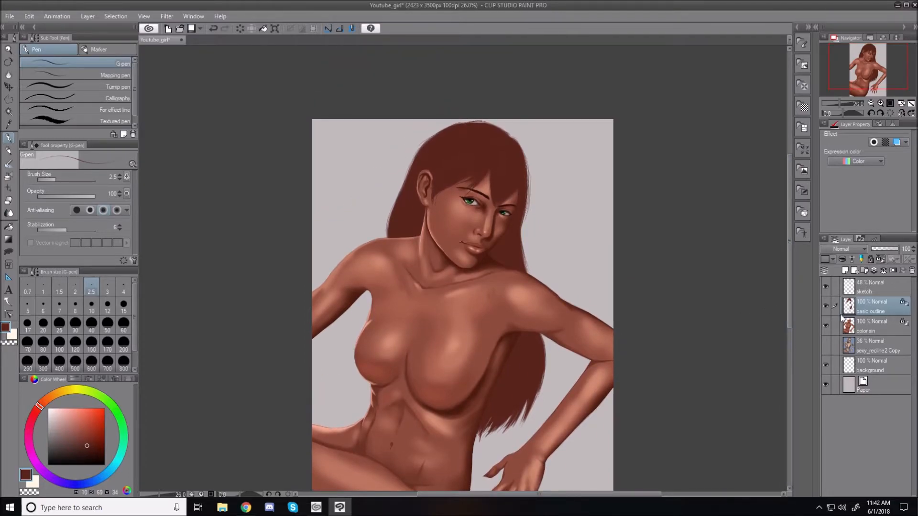
scroll(516, 161, "up", 2)
scroll(516, 161, "up", 2)
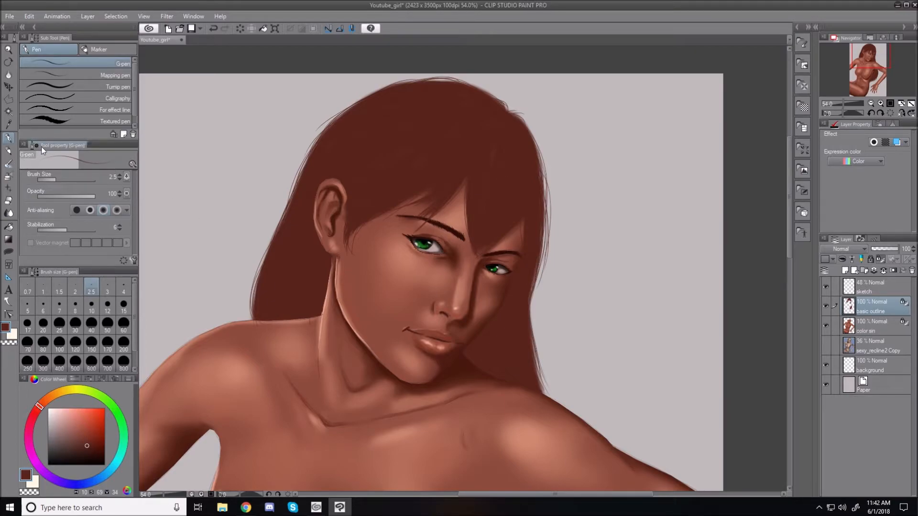
Step: Choose the Custom Hair airbrush for shading the hair
left_click(8, 176)
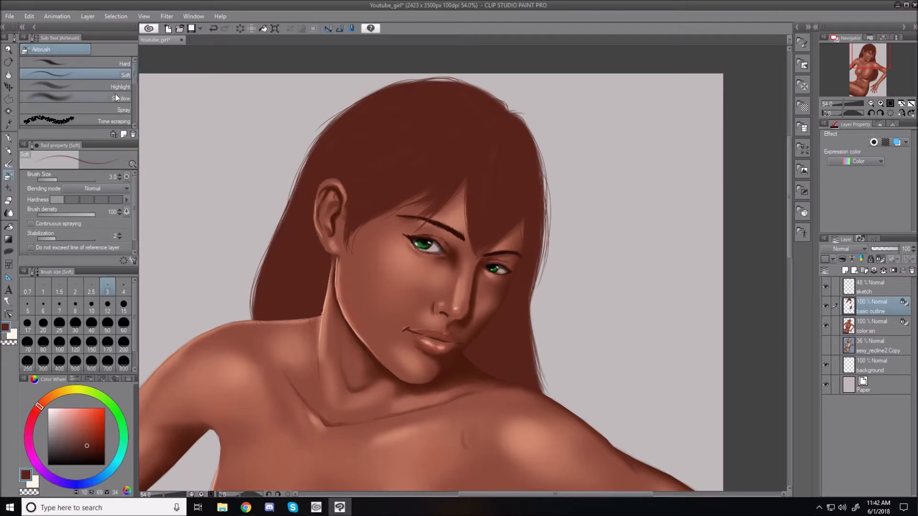
left_click_drag(134, 71, 138, 94)
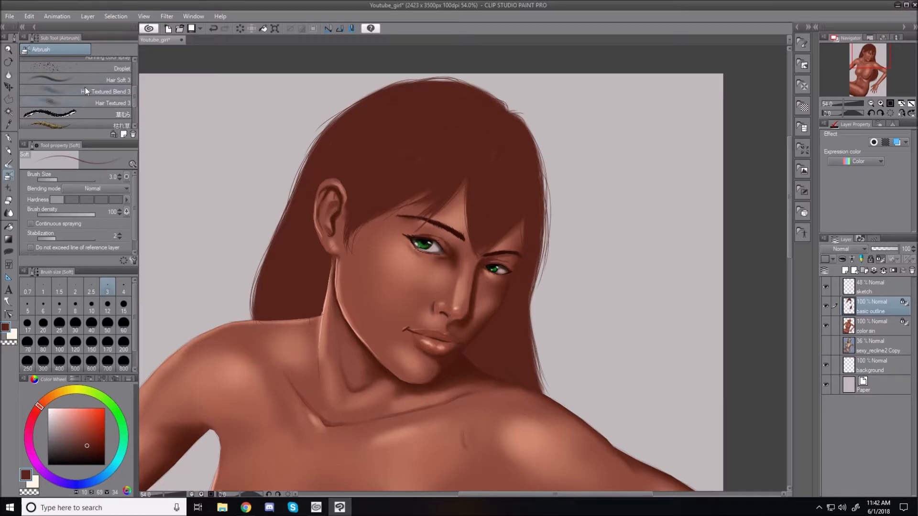
left_click_drag(134, 93, 135, 107)
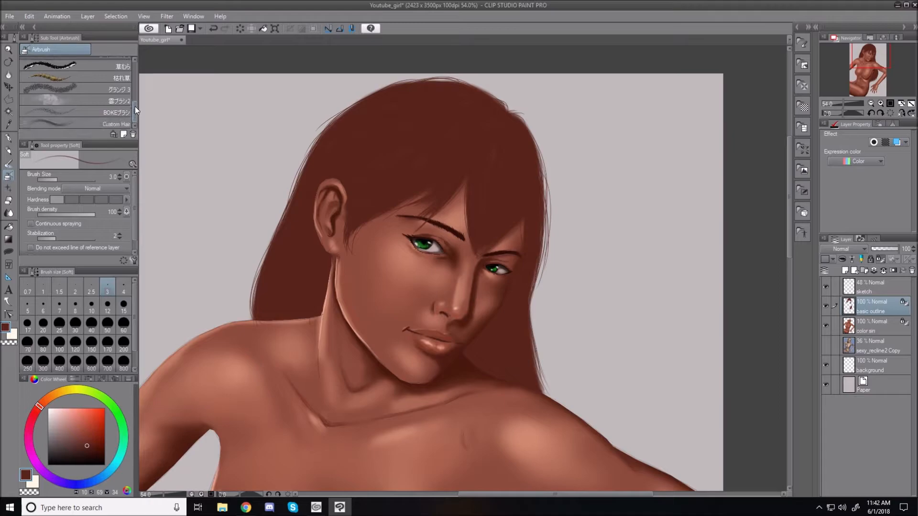
left_click(64, 122)
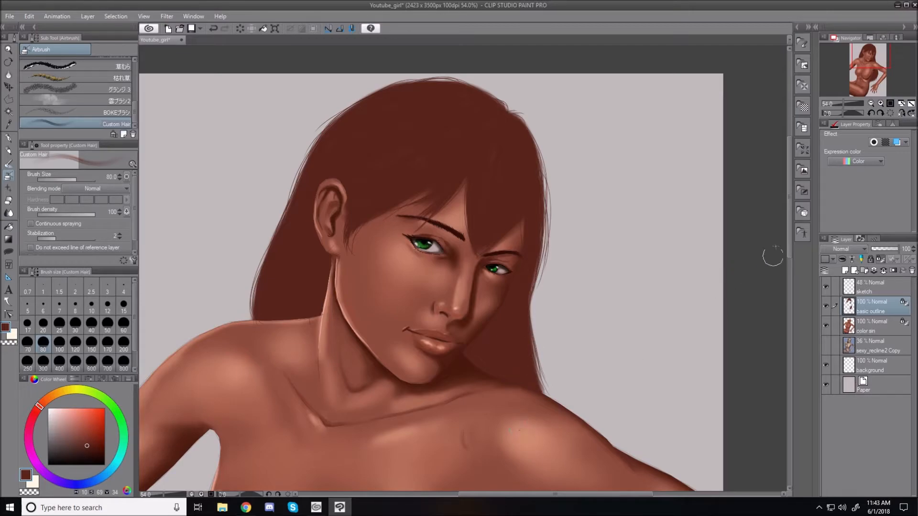
Step: Shade the hair beside the far cheek and jaw in very dark reddish-brown, reducing the Custom Hair brush to size 30
left_click_drag(790, 244, 782, 335)
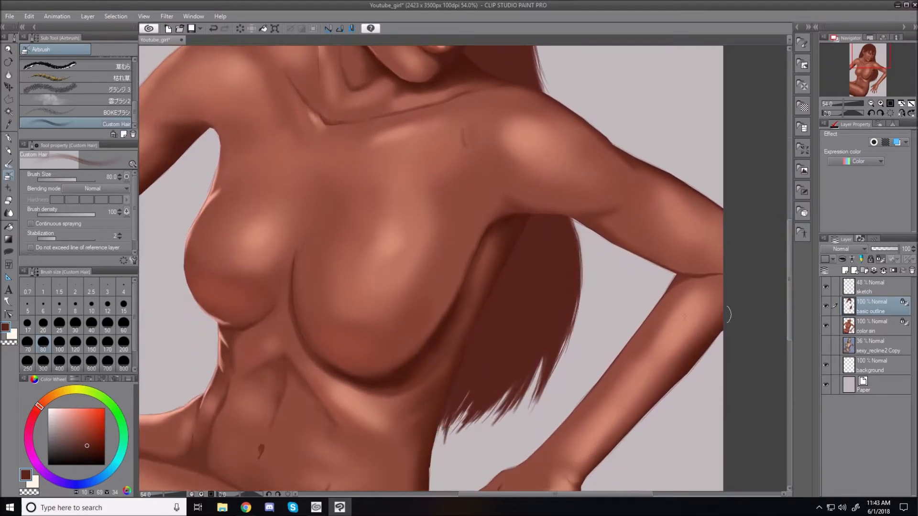
left_click_drag(790, 283, 791, 213)
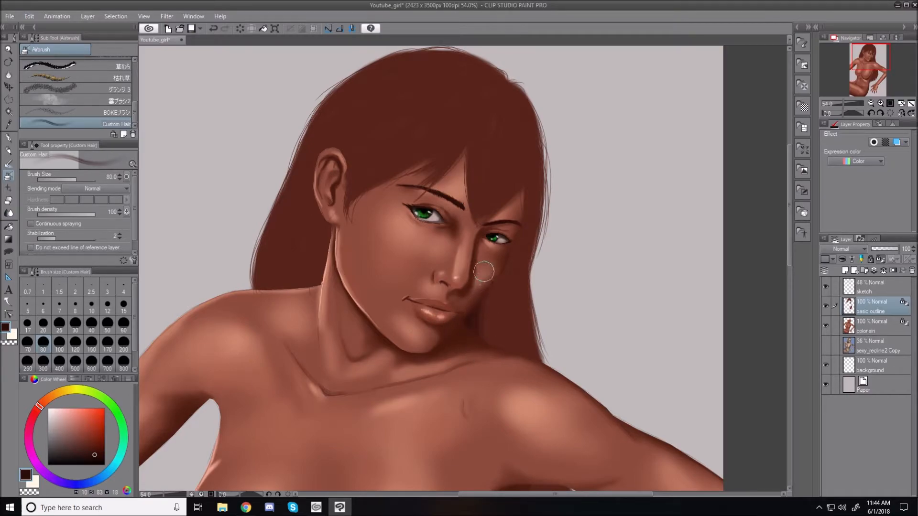
key("bracketleft")
key("bracketleft")
key("bracketleft")
key("bracketleft")
key("bracketleft")
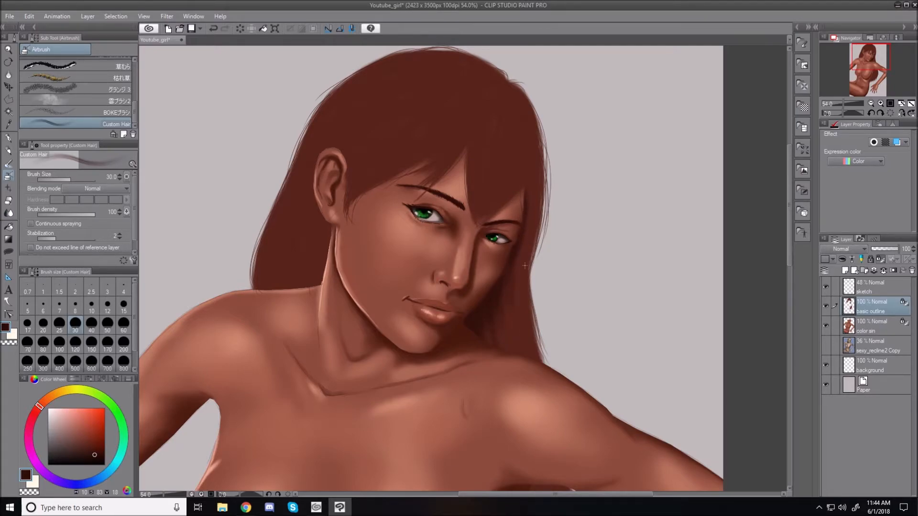
Step: Enlarge the Custom Hair brush to size 100 and shade the bangs, the parting, the crown and the hair behind the ear
key("bracketright")
key("bracketright")
key("bracketright")
key("bracketright")
key("bracketright")
key("bracketright")
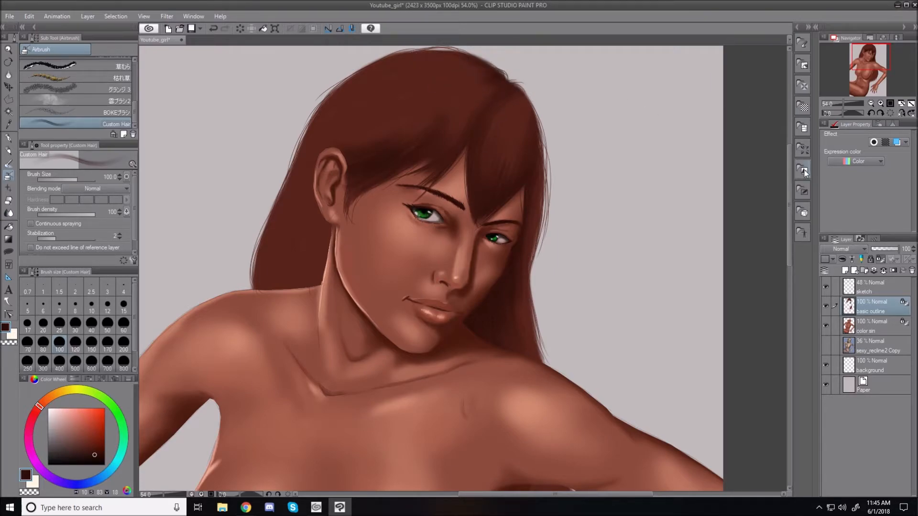
left_click_drag(787, 177, 790, 153)
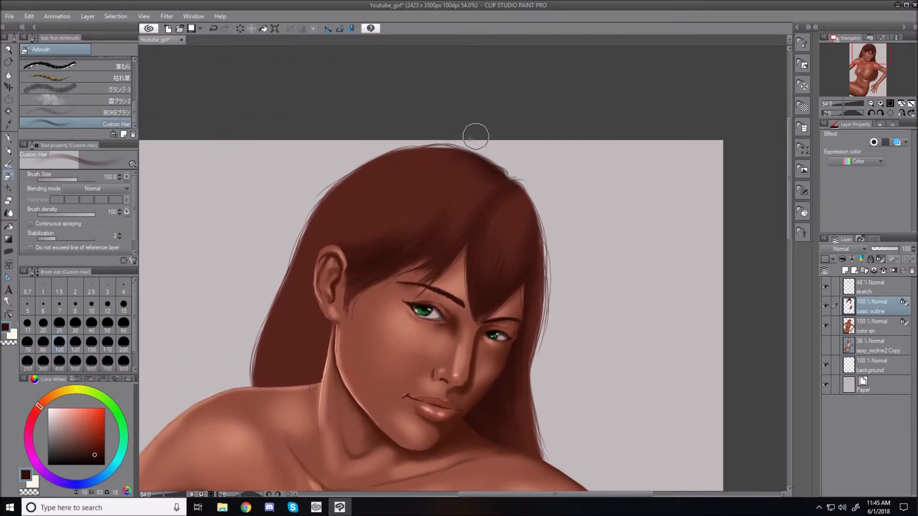
left_click_drag(412, 140, 423, 162)
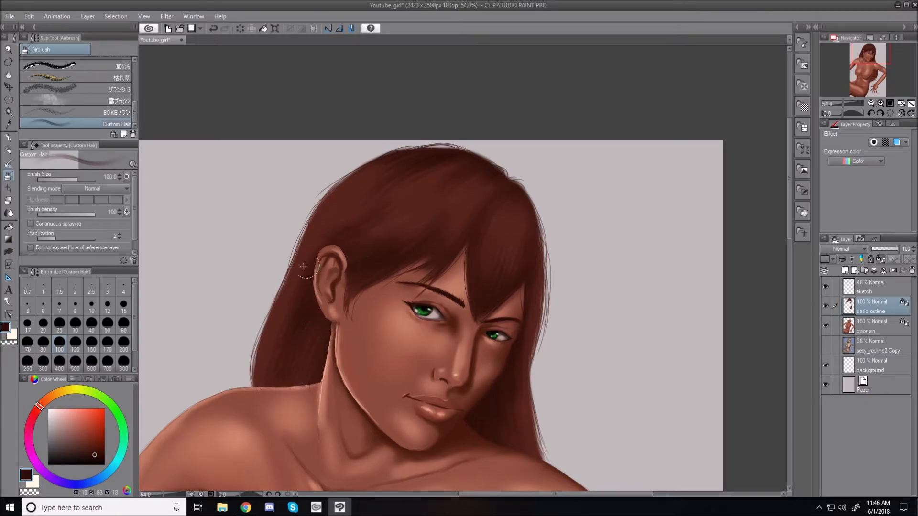
Step: Reduce the Custom Hair brush to size 25 and add finer dark strands to the hair
key("bracketleft")
key("bracketleft")
key("bracketleft")
key("bracketleft")
key("bracketleft")
key("bracketleft")
key("bracketleft")
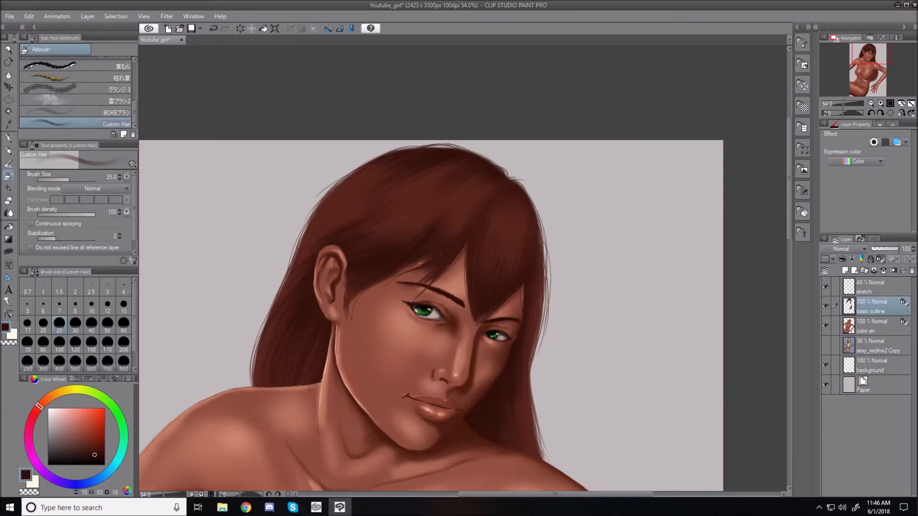
Step: Switch to the Soft airbrush at size 15 and paint darker strands into the bangs
left_click_drag(135, 114, 135, 65)
left_click(115, 75)
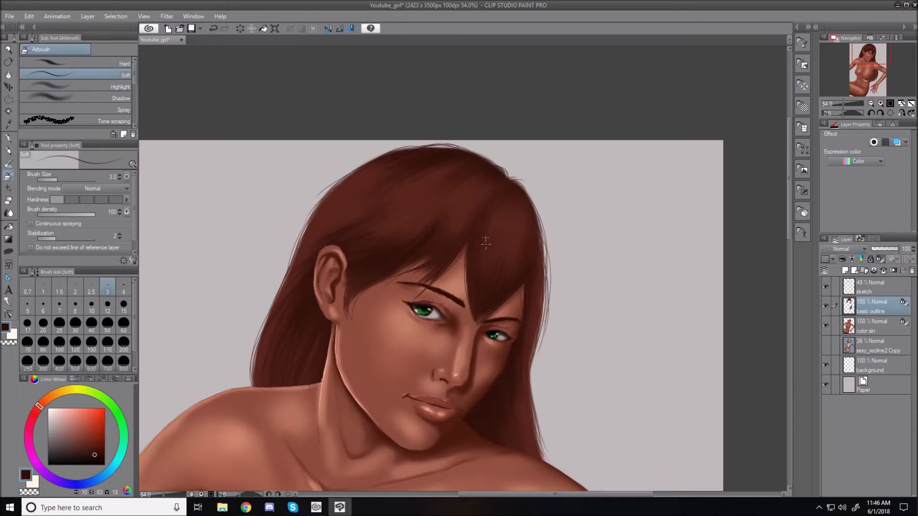
key("bracketright")
key("bracketright")
key("bracketright")
key("bracketright")
key("bracketright")
key("bracketright")
key("bracketright")
key("bracketright")
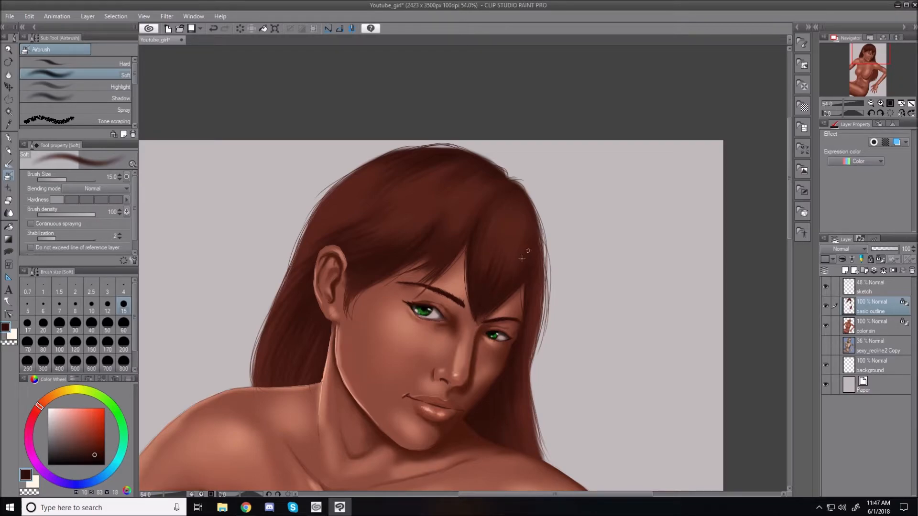
Step: Reduce the Soft airbrush to size 8 and paint thinner dark strands in the bangs and behind the ear
key("bracketleft")
key("bracketleft")
key("bracketleft")
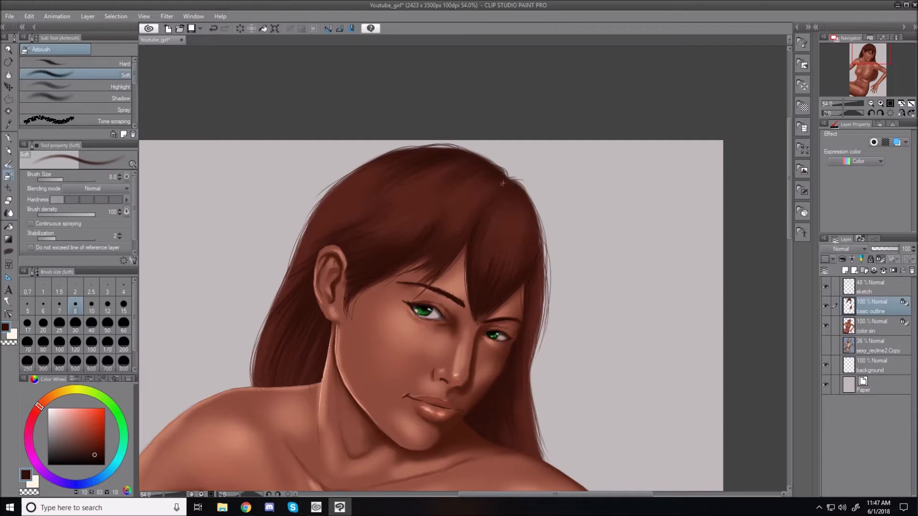
Step: Redo the dark strands at the hair parting with the Soft airbrush at size 7
left_click_drag(486, 200, 493, 201)
key("ctrl+z")
key("bracketleft")
left_click_drag(516, 175, 489, 202)
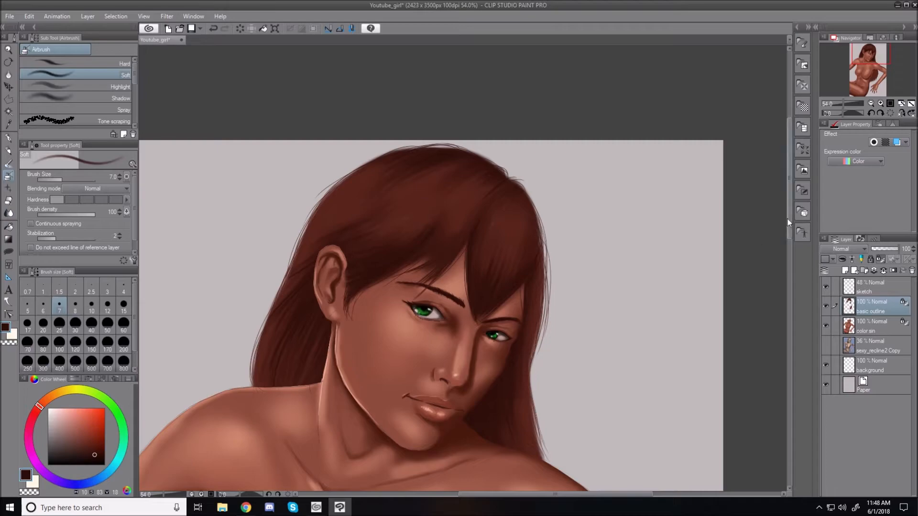
scroll(787, 217, "down", 2)
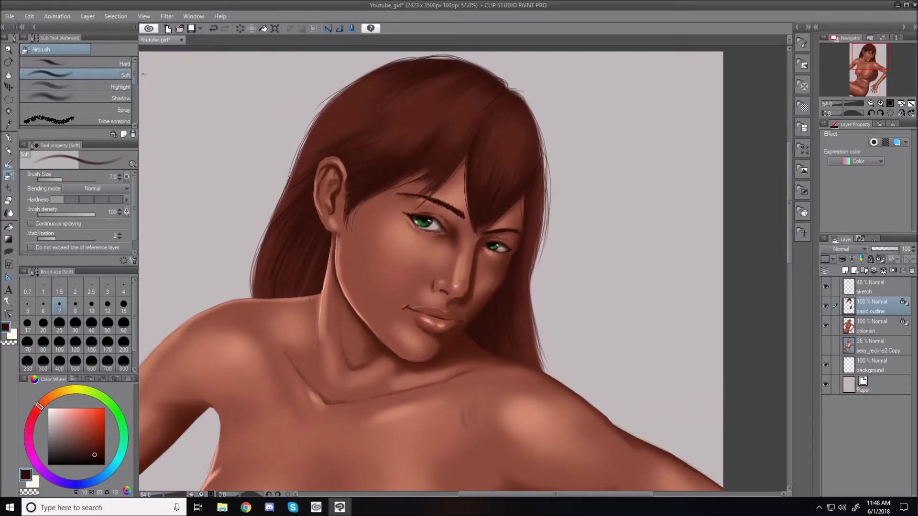
Step: Shade the lower hair behind the arm with dark strands using the Custom Hair brush at size 40
scroll(135, 82, "down", 5)
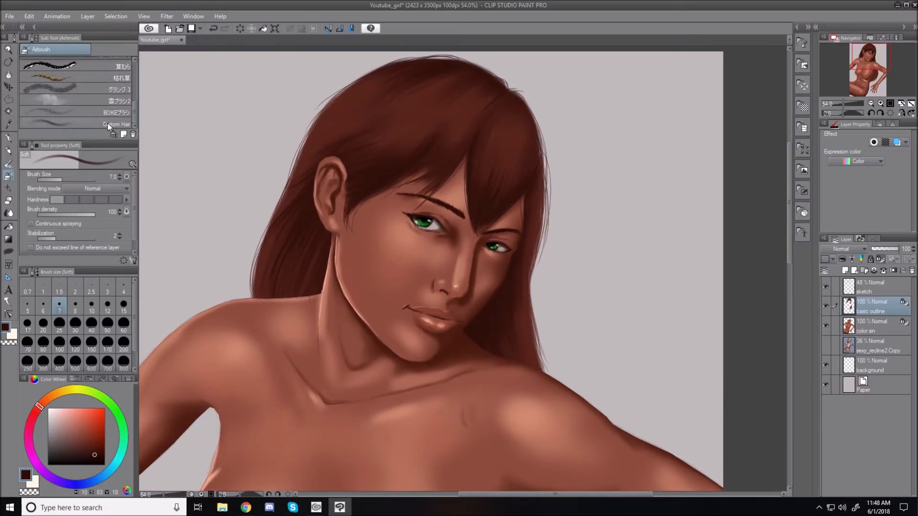
left_click(107, 125)
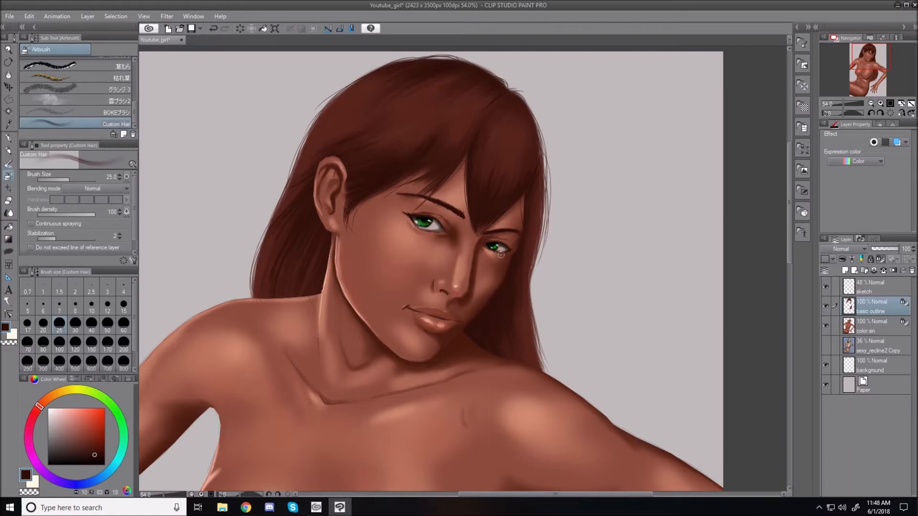
left_click_drag(467, 315, 471, 314)
left_click_drag(331, 221, 334, 225)
left_click_drag(790, 260, 790, 329)
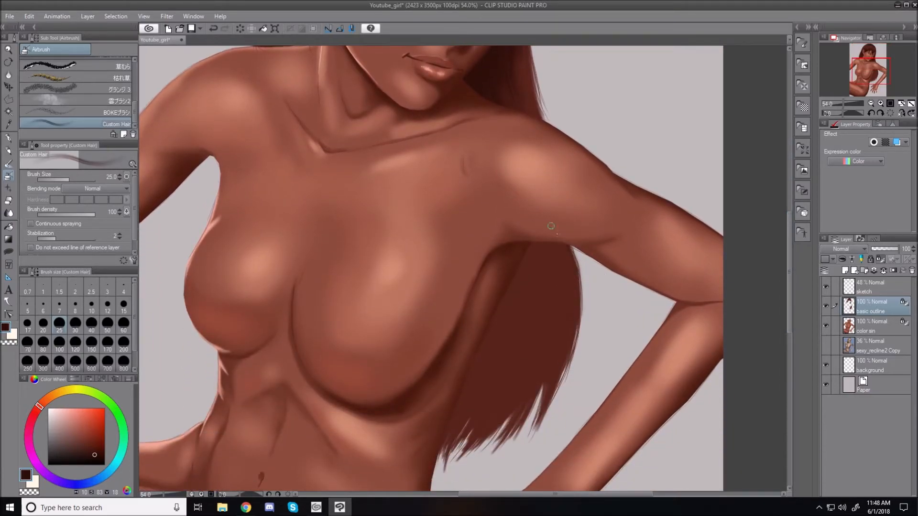
key("bracketright")
key("bracketright")
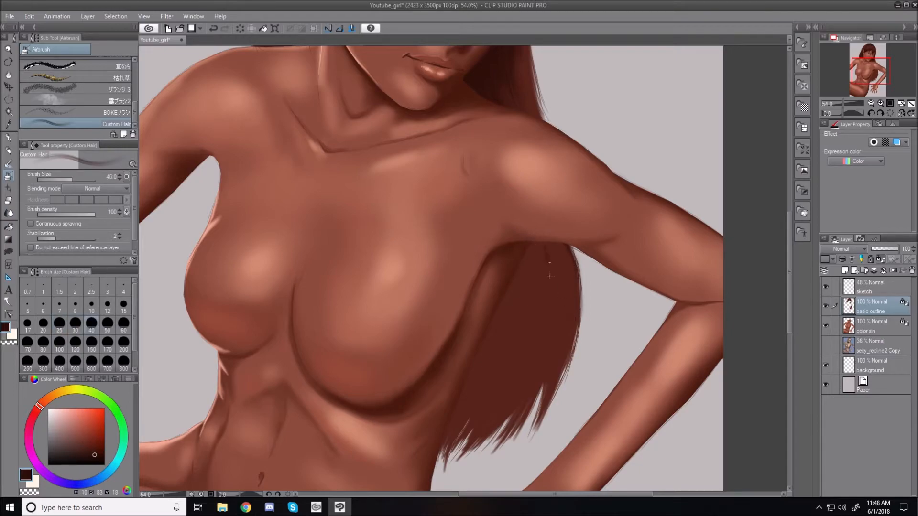
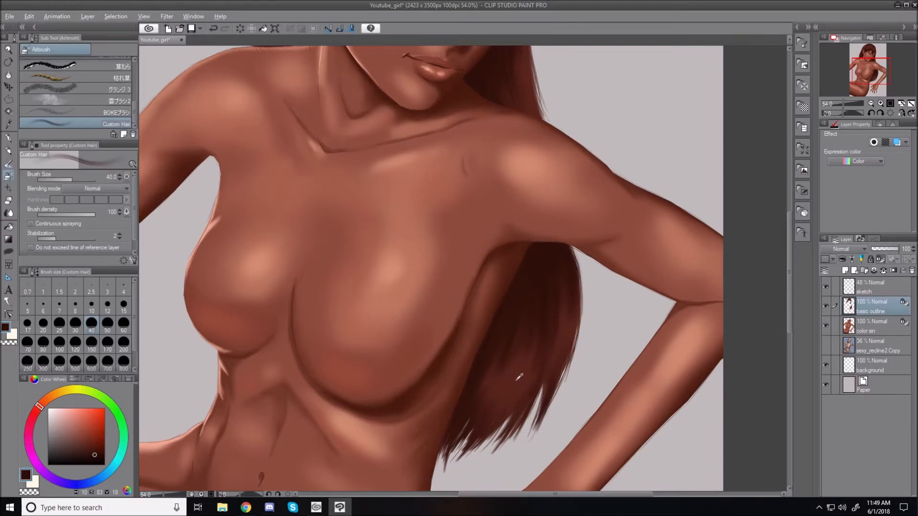
Step: Sample a reddish brown from the lower hair and blend its middle strands with the brush at size 80
left_click(514, 374, "alt")
key("bracketright")
key("bracketright")
key("bracketright")
key("bracketright")
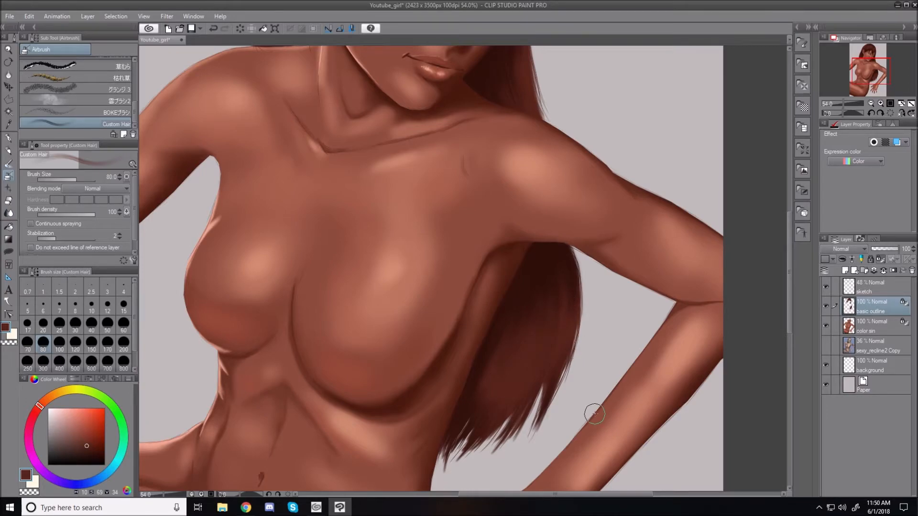
Step: Pick a near-black brown and deepen the shadows in the hair at size 80
key("ctrl+0")
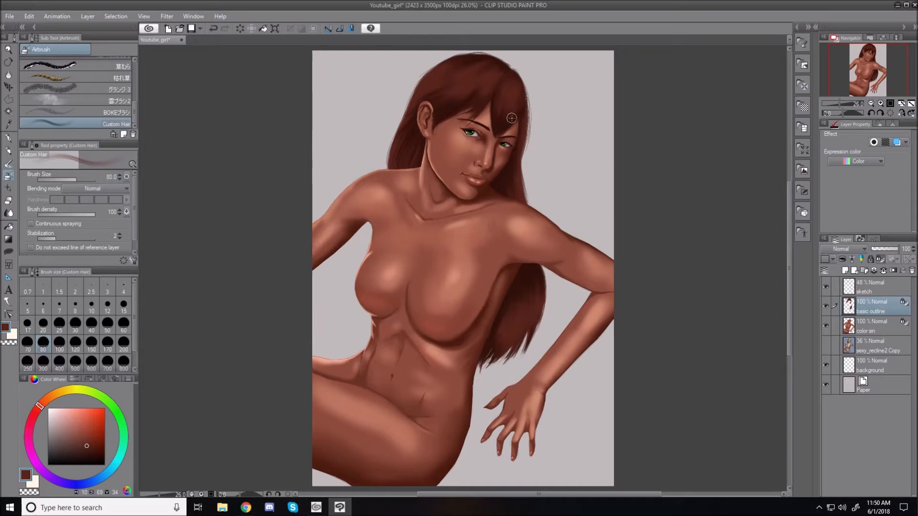
scroll(511, 118, "up", 1)
scroll(511, 118, "up", 2)
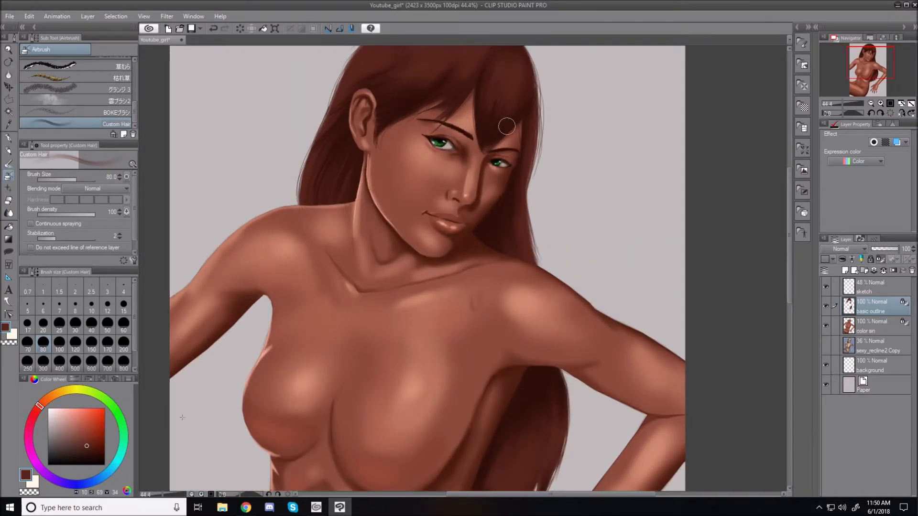
left_click(97, 457)
left_click(99, 460)
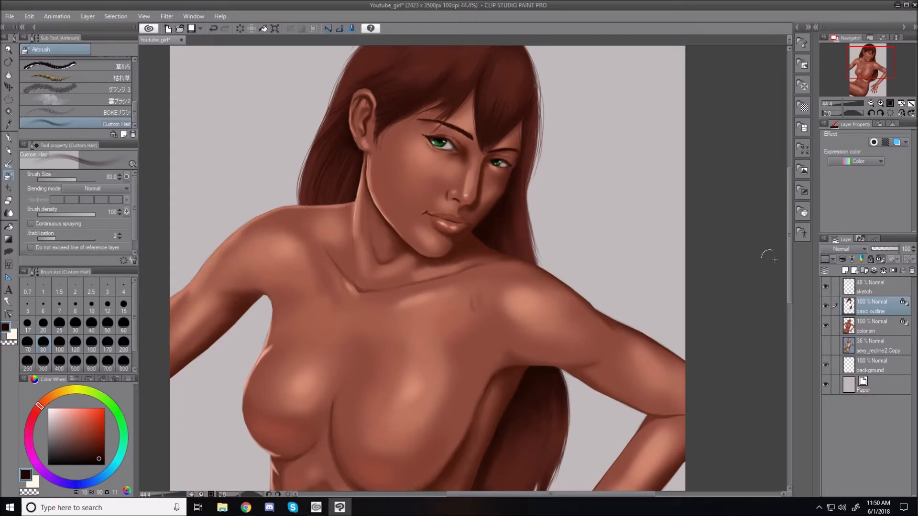
scroll(789, 271, "down", 1)
left_click_drag(790, 271, 789, 338)
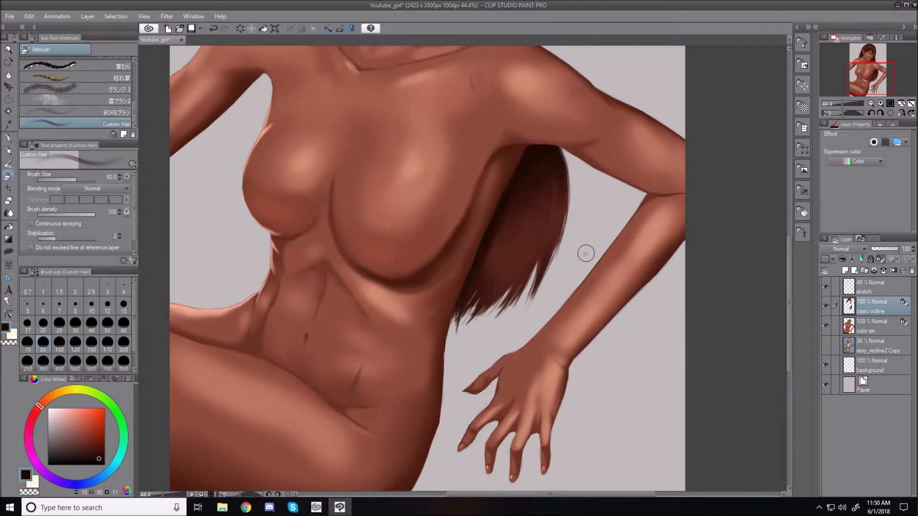
Step: Sample the crown's hair color, lighten it to H 12, S 61, V 52, and paint highlights across the crown and bangs
scroll(586, 254, "down", 2)
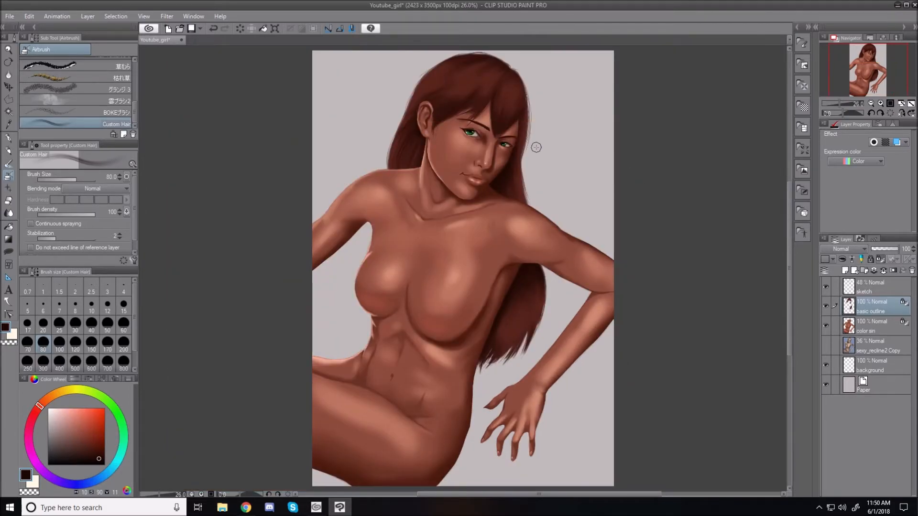
scroll(536, 147, "up", 3)
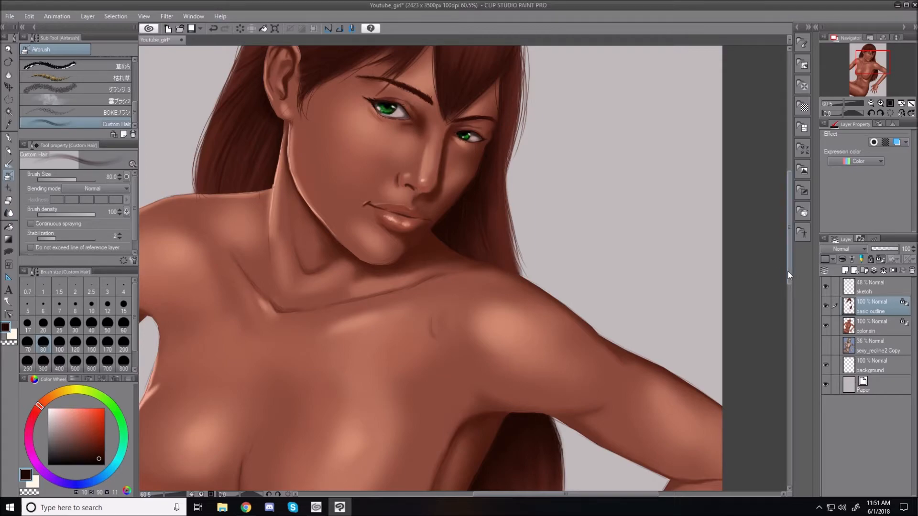
left_click_drag(788, 272, 788, 234)
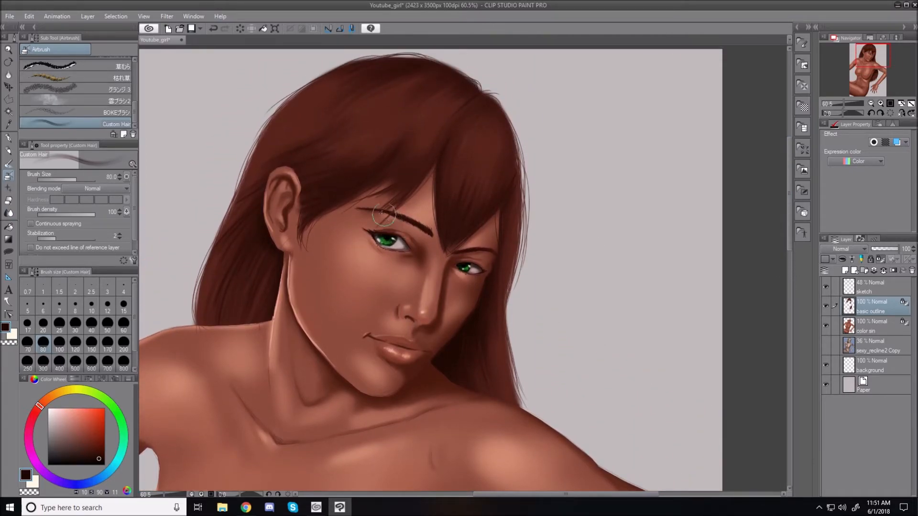
left_click_drag(381, 224, 394, 204)
key("ctrl+z")
left_click(396, 101, "alt")
left_click_drag(87, 446, 83, 437)
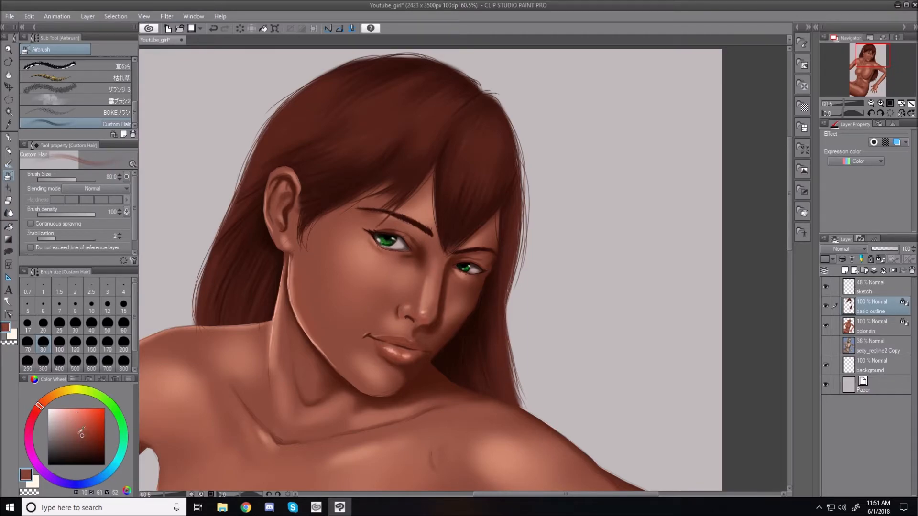
left_click(41, 406)
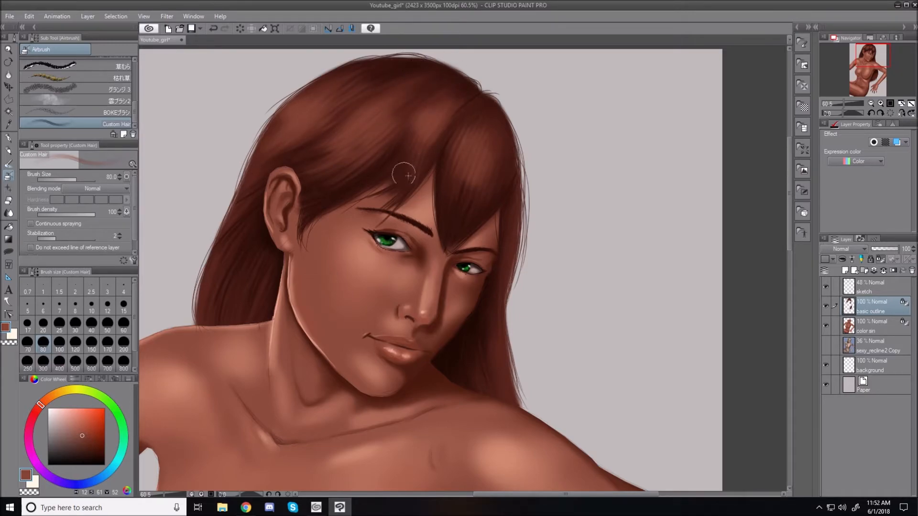
mouse_move(467, 135)
left_mouse_down()
mouse_move(467, 216)
mouse_move(489, 140)
mouse_move(463, 199)
mouse_move(484, 220)
mouse_move(485, 127)
left_mouse_up()
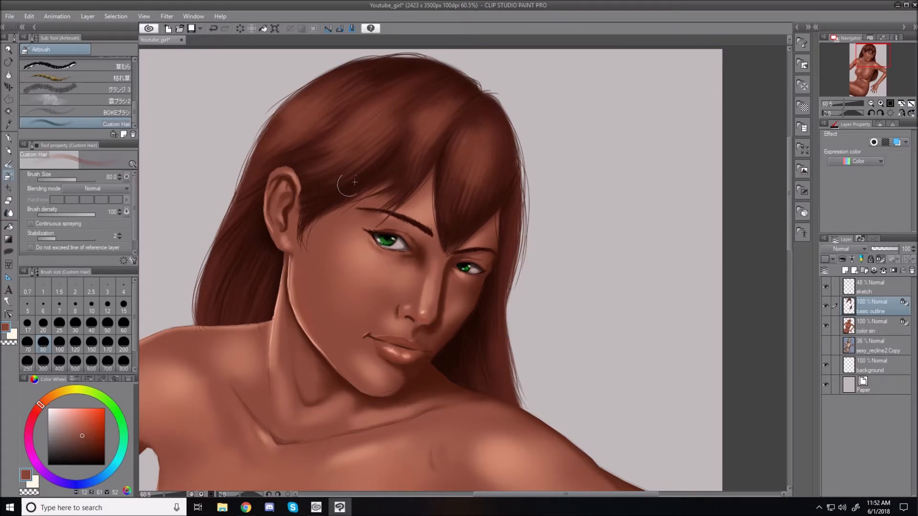
Step: Reduce the brush to size 30 and paint lighter strands in the hair behind the ear and along the far side of the face
key("bracketleft")
key("bracketleft")
key("bracketleft")
key("bracketleft")
key("bracketleft")
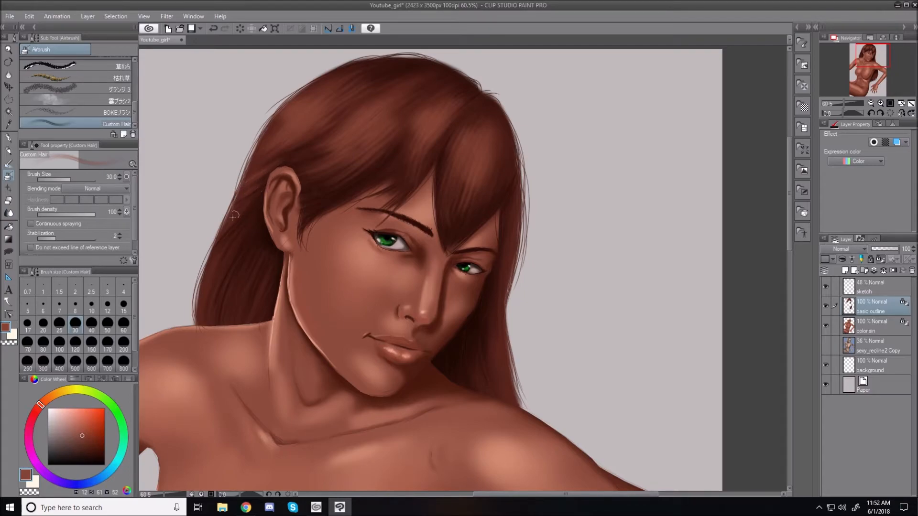
left_click(214, 267)
mouse_move(229, 277)
left_mouse_down()
mouse_move(222, 291)
mouse_move(234, 286)
mouse_move(243, 300)
mouse_move(214, 283)
left_mouse_up()
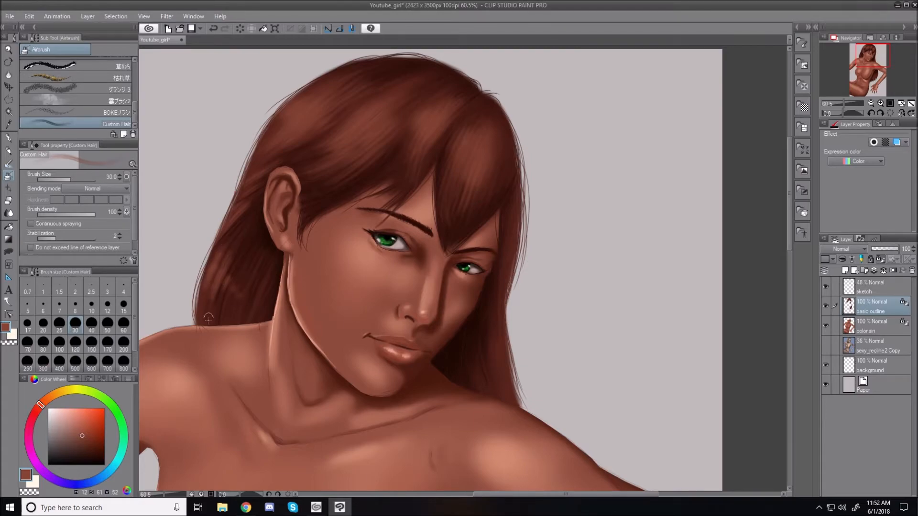
mouse_move(233, 279)
left_mouse_down()
mouse_move(218, 308)
mouse_move(239, 260)
mouse_move(214, 327)
left_mouse_up()
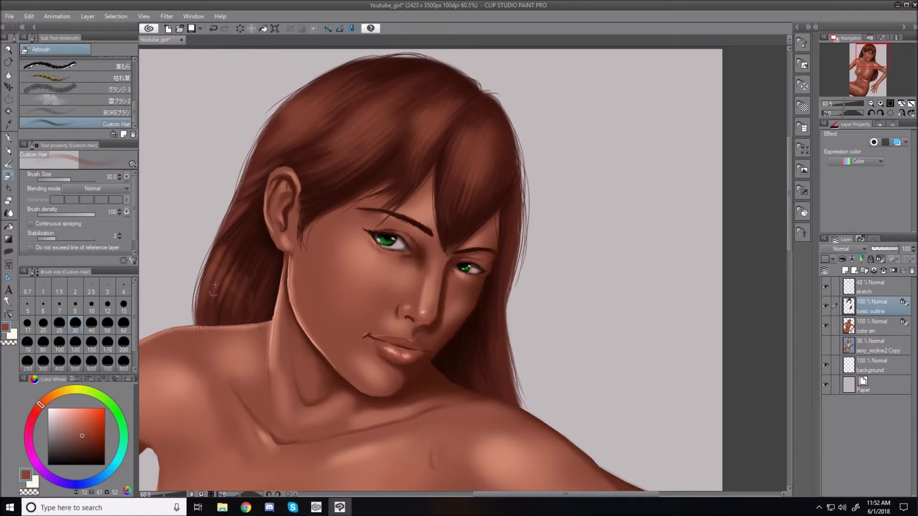
left_click_drag(243, 253, 231, 284)
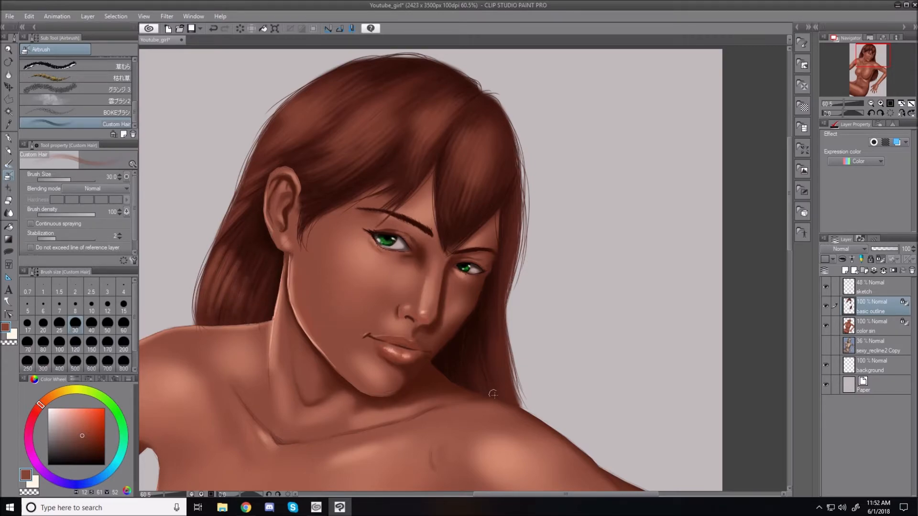
left_click_drag(511, 234, 494, 375)
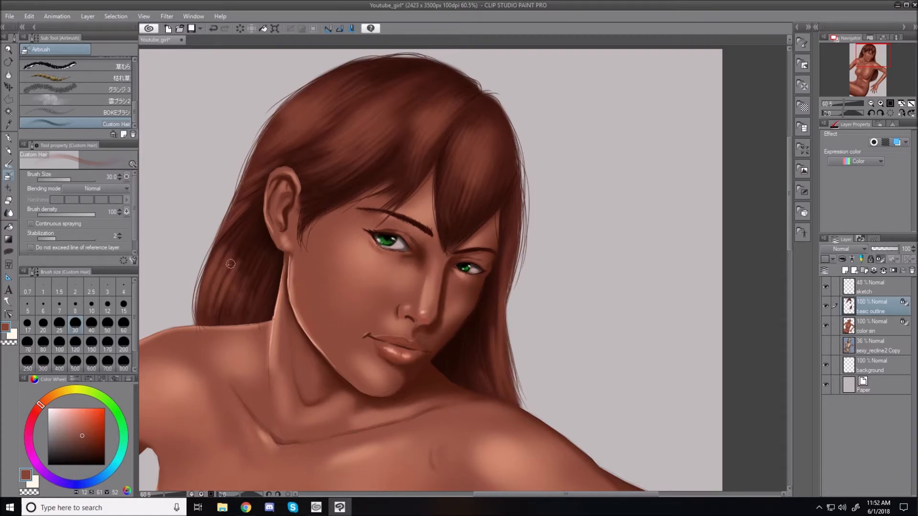
key("alt")
Step: Enlarge the brush to size 70 and paint lighter reddish-brown highlights across the lower hair behind the arm
left_click_drag(790, 236, 790, 346)
key("bracketright")
key("bracketright")
key("bracketright")
key("bracketright")
mouse_move(468, 272)
left_mouse_down()
mouse_move(467, 246)
mouse_move(488, 248)
mouse_move(466, 304)
mouse_move(494, 217)
mouse_move(510, 239)
mouse_move(500, 273)
left_mouse_up()
mouse_move(525, 195)
left_mouse_down()
mouse_move(492, 303)
mouse_move(532, 226)
mouse_move(520, 272)
mouse_move(545, 222)
mouse_move(543, 191)
mouse_move(531, 263)
mouse_move(547, 202)
mouse_move(533, 239)
mouse_move(535, 209)
mouse_move(499, 273)
mouse_move(476, 256)
mouse_move(461, 263)
mouse_move(488, 252)
left_mouse_up()
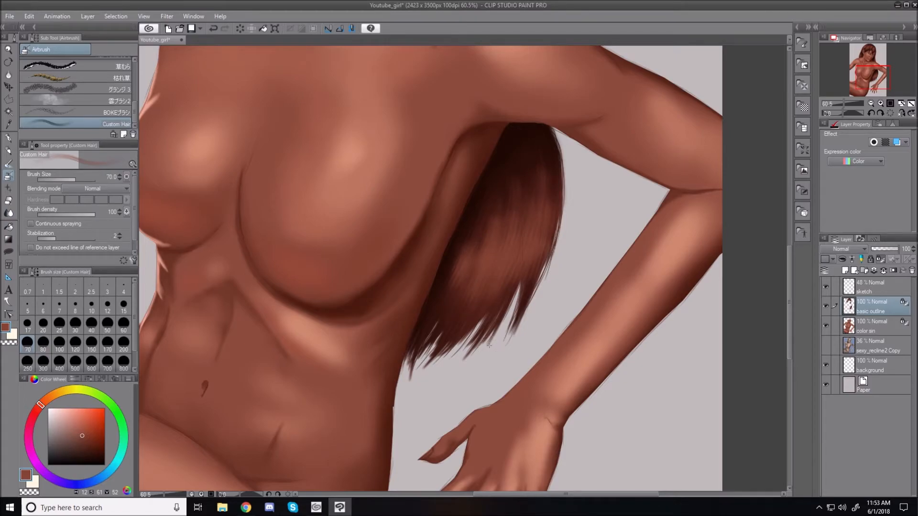
Step: Sample a dark brown from the hair and darken the strands between the ear and the shoulder
key("ctrl+0")
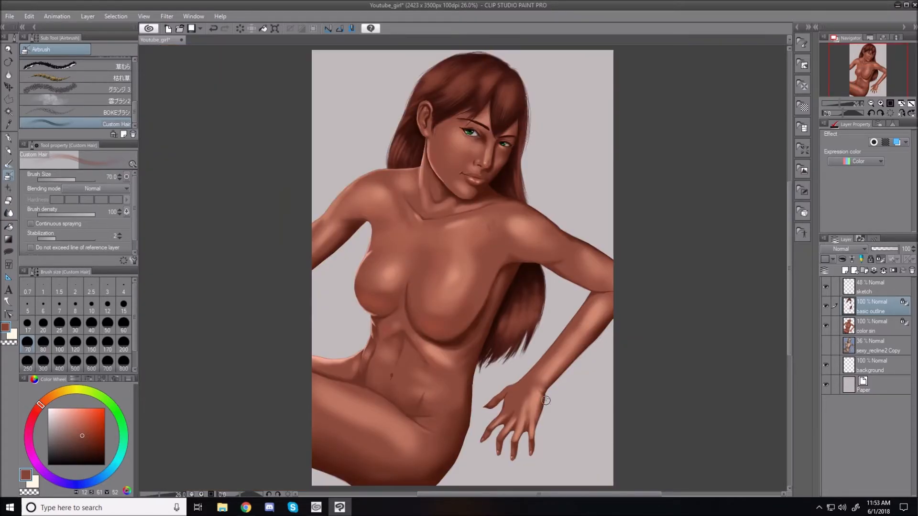
scroll(435, 121, "up", 4)
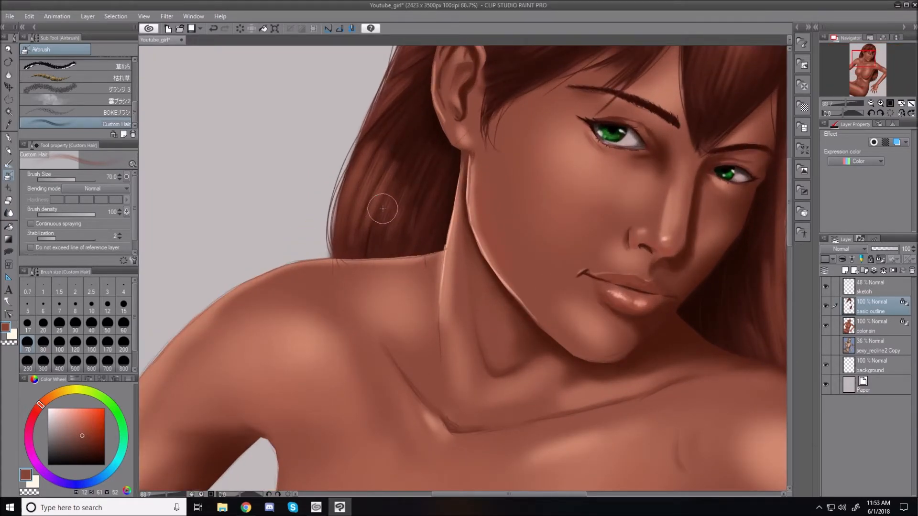
left_click(394, 117, "alt")
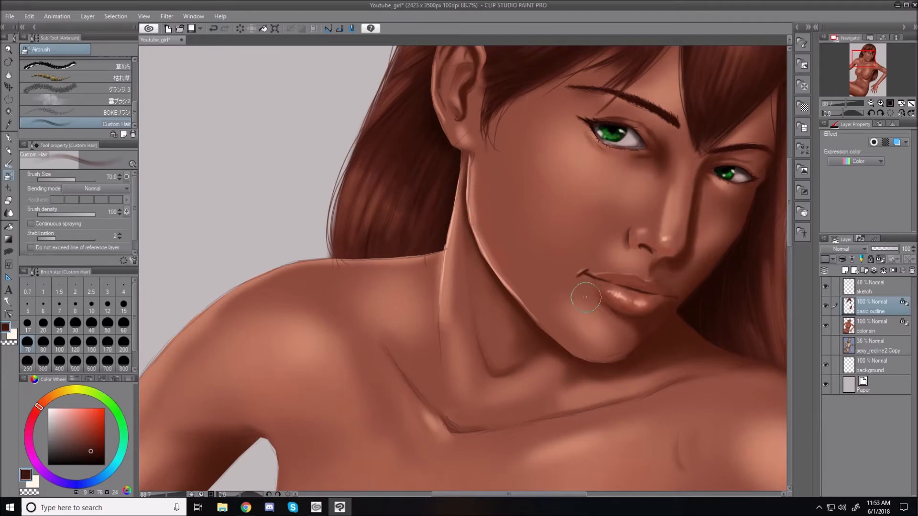
left_click_drag(566, 499, 622, 499)
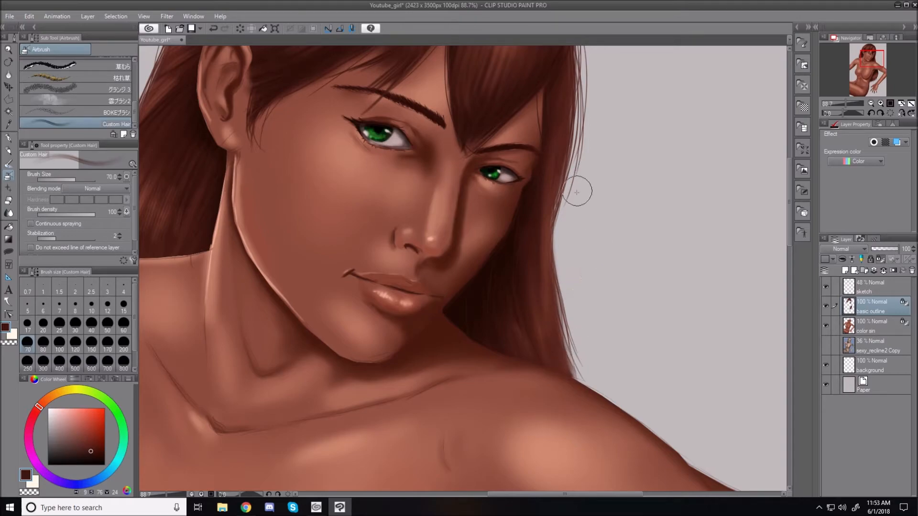
Step: Paint dark strands down from the armpit and up from the tips of the lower hair, around its highlight band
mouse_move(789, 235)
left_mouse_down()
mouse_move(789, 316)
mouse_move(789, 273)
left_mouse_up()
left_click_drag(516, 227, 505, 289)
mouse_move(541, 199)
left_mouse_down()
mouse_move(523, 296)
mouse_move(534, 268)
left_mouse_up()
left_click_drag(559, 170, 537, 312)
mouse_move(569, 179)
left_mouse_down()
mouse_move(566, 279)
mouse_move(593, 251)
left_mouse_up()
left_click_drag(606, 155, 593, 306)
left_click_drag(611, 174, 607, 294)
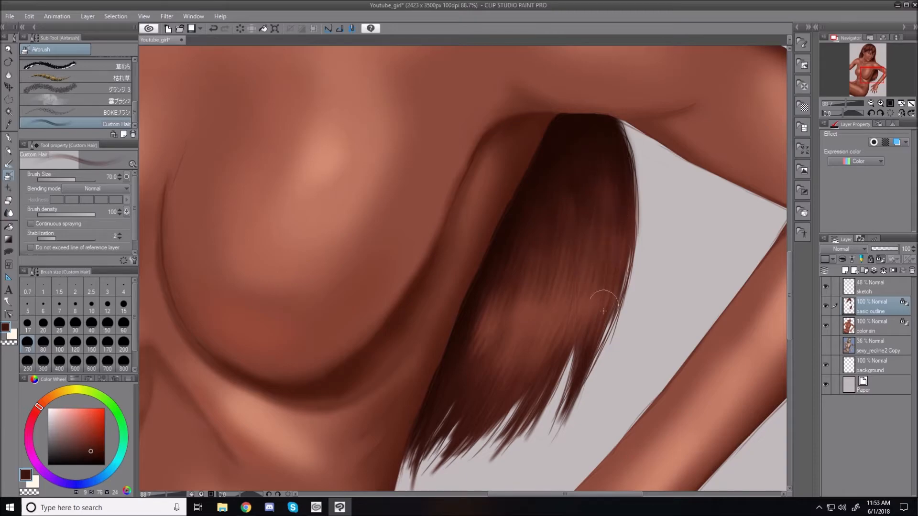
mouse_move(602, 156)
left_mouse_down()
mouse_move(610, 267)
mouse_move(603, 295)
left_mouse_up()
mouse_move(455, 385)
left_mouse_down()
mouse_move(489, 326)
mouse_move(471, 411)
mouse_move(505, 295)
mouse_move(500, 400)
mouse_move(510, 359)
mouse_move(521, 375)
mouse_move(485, 405)
mouse_move(541, 308)
left_mouse_up()
mouse_move(518, 411)
left_mouse_down()
mouse_move(561, 302)
mouse_move(584, 288)
left_mouse_up()
left_click_drag(547, 403, 599, 294)
left_click_drag(582, 386, 594, 303)
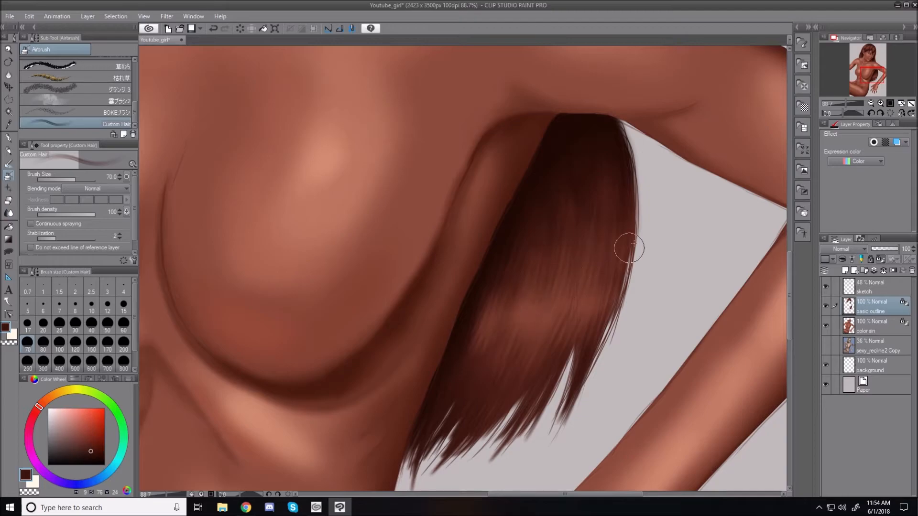
Step: Sample a mid reddish brown from the crown and save the illustration
key("ctrl+0")
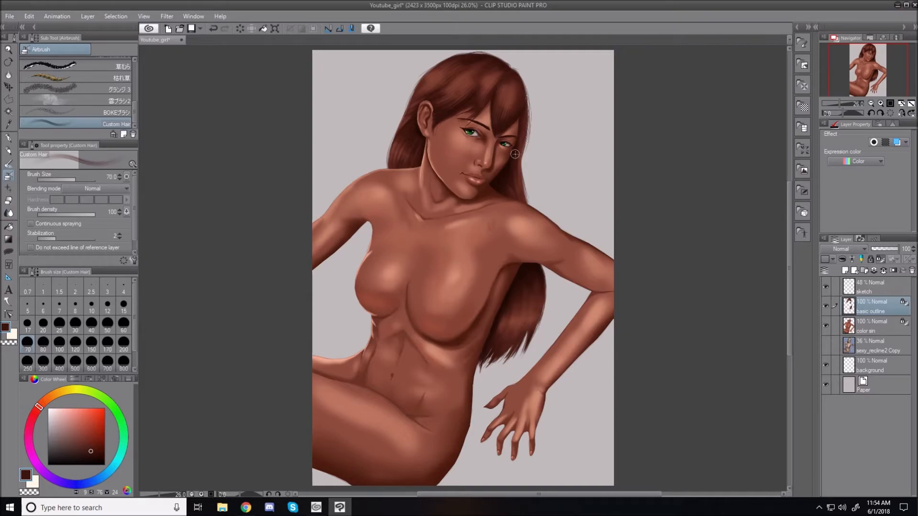
left_click(439, 75, "alt")
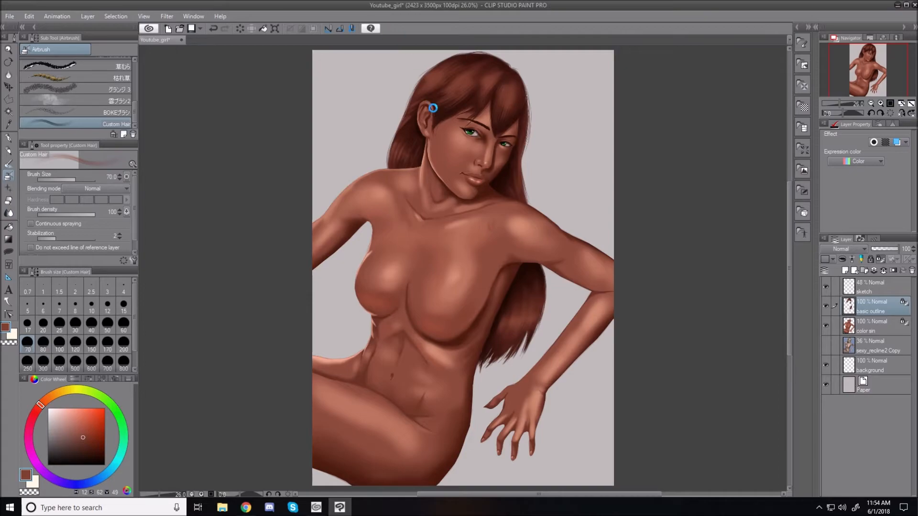
key("ctrl+s")
Step: Lighten the color to H 12, S 54, V 69 and paint brighter highlights on the crown and bangs at brush size 40
left_click_drag(84, 425, 80, 424)
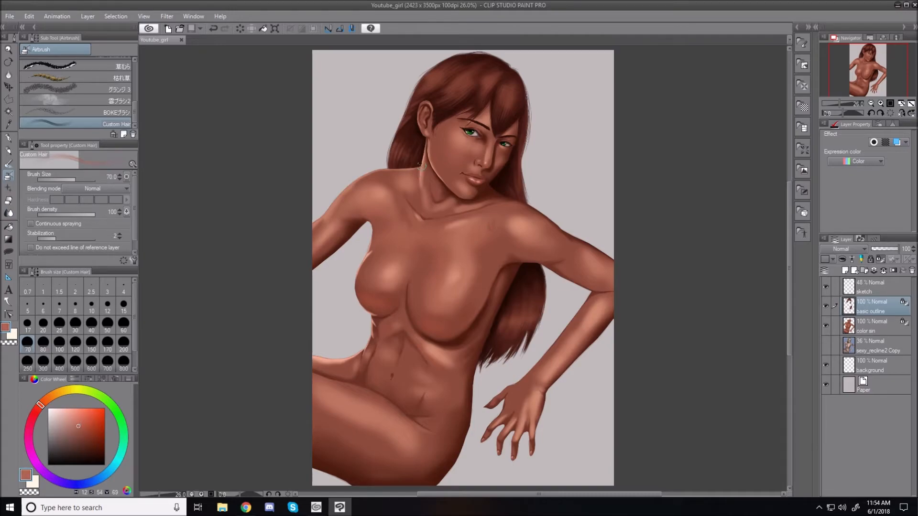
scroll(455, 98, "up", 5)
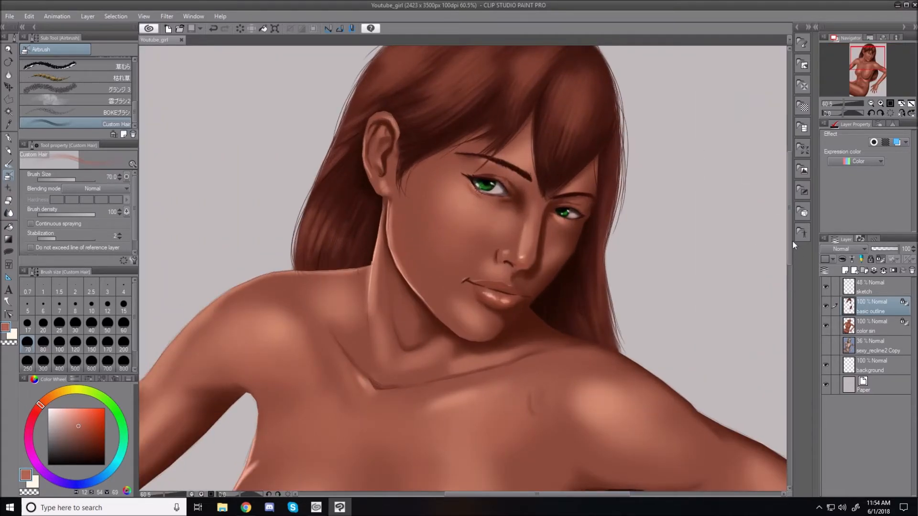
left_click_drag(790, 239, 785, 211)
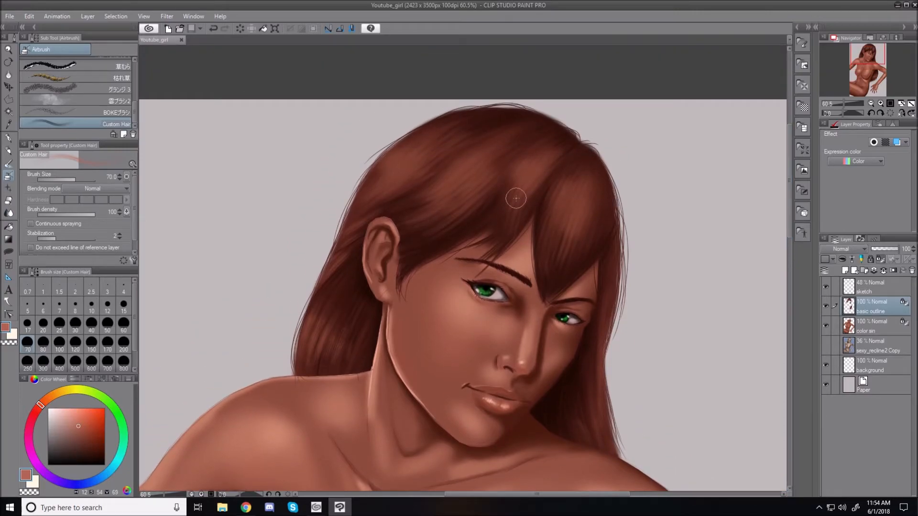
key("bracketleft")
key("bracketleft")
key("bracketleft")
key("bracketleft")
key("bracketright")
mouse_move(393, 161)
left_mouse_down()
mouse_move(378, 186)
mouse_move(426, 137)
mouse_move(395, 176)
mouse_move(398, 183)
mouse_move(416, 161)
mouse_move(431, 214)
mouse_move(428, 190)
mouse_move(449, 175)
mouse_move(436, 199)
mouse_move(472, 160)
mouse_move(423, 212)
mouse_move(484, 158)
mouse_move(439, 209)
mouse_move(469, 187)
mouse_move(452, 212)
mouse_move(486, 173)
mouse_move(460, 212)
mouse_move(490, 175)
mouse_move(518, 211)
mouse_move(512, 186)
mouse_move(524, 170)
mouse_move(509, 189)
mouse_move(536, 181)
left_mouse_up()
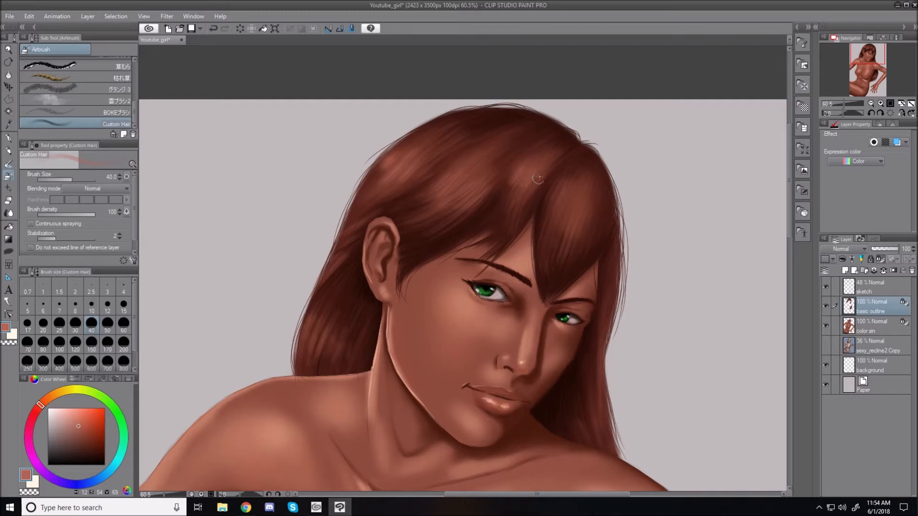
mouse_move(555, 230)
left_mouse_down()
mouse_move(556, 194)
mouse_move(546, 232)
mouse_move(565, 185)
mouse_move(553, 233)
mouse_move(572, 195)
mouse_move(566, 236)
mouse_move(574, 189)
mouse_move(557, 234)
mouse_move(582, 190)
mouse_move(565, 241)
mouse_move(581, 202)
mouse_move(553, 228)
left_mouse_up()
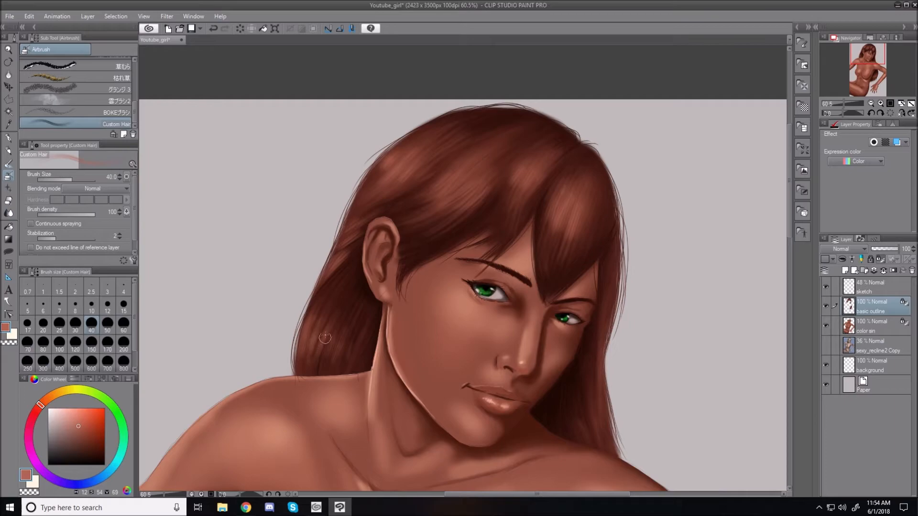
Step: Enlarge the brush to size 70 and paint broader highlights on the crown, bangs, long side strands and the lower hair below the armpit
key("bracketright")
key("bracketright")
key("bracketright")
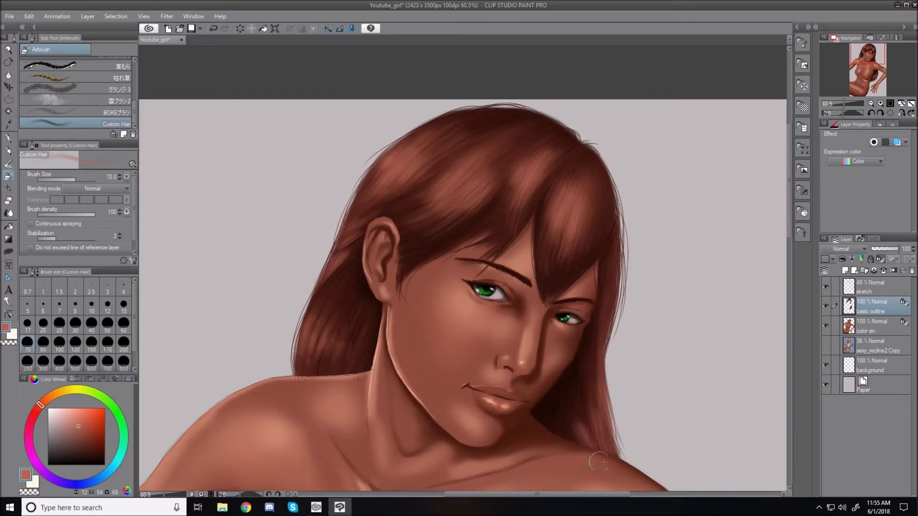
left_click_drag(790, 210, 793, 349)
mouse_move(565, 193)
left_mouse_down()
mouse_move(584, 206)
mouse_move(580, 195)
mouse_move(575, 234)
mouse_move(548, 227)
mouse_move(557, 211)
mouse_move(598, 240)
mouse_move(615, 191)
mouse_move(630, 196)
left_mouse_up()
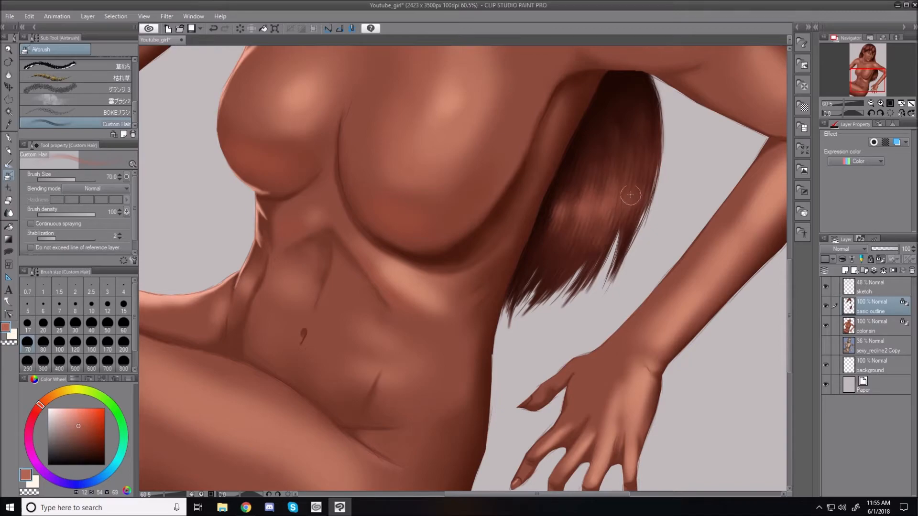
key("ctrl+0")
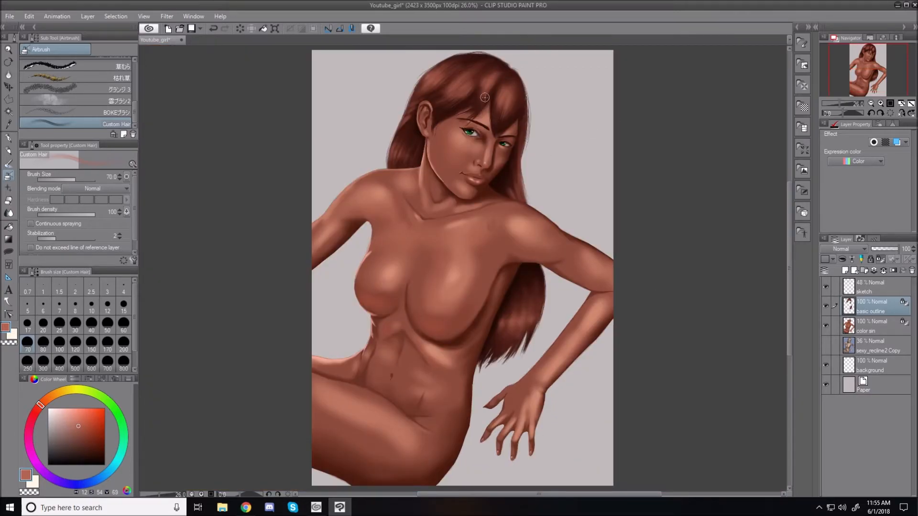
Step: Lighten the color to H 12, S 45, V 85 and paint fine bright highlight strands on the crown and bangs at brush size 30
left_click(74, 416)
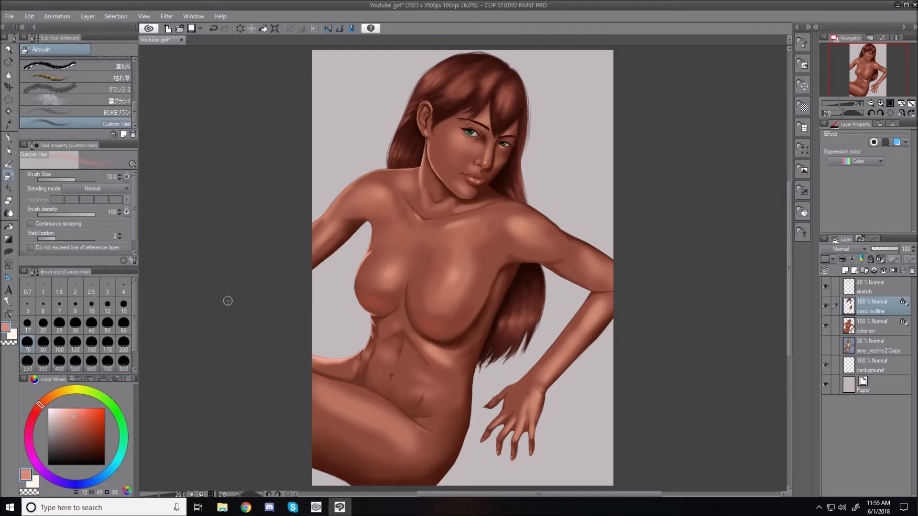
scroll(477, 154, "up", 4)
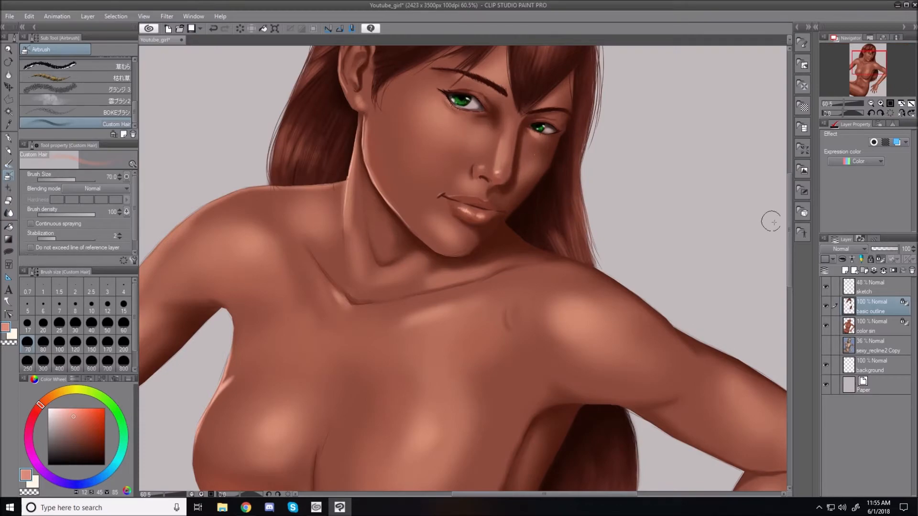
left_click_drag(790, 238, 789, 190)
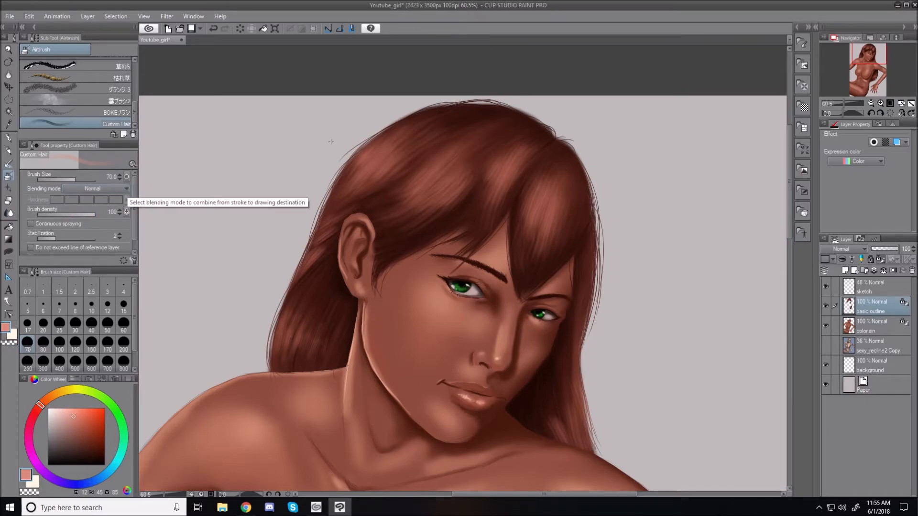
key("bracketleft")
key("bracketleft")
key("bracketleft")
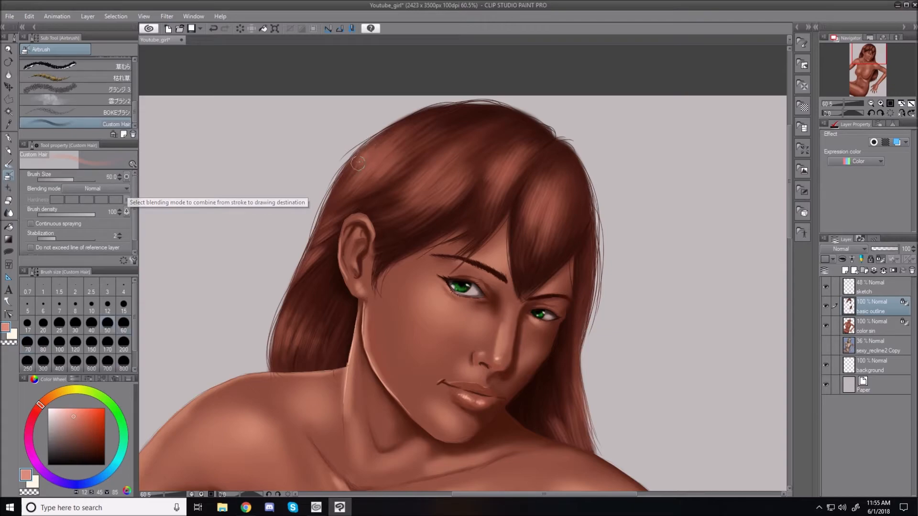
key("bracketleft")
mouse_move(356, 174)
left_mouse_down()
mouse_move(387, 141)
mouse_move(370, 180)
mouse_move(390, 159)
left_mouse_up()
mouse_move(398, 193)
left_mouse_down()
mouse_move(430, 173)
mouse_move(417, 202)
mouse_move(448, 168)
mouse_move(410, 202)
mouse_move(444, 172)
mouse_move(434, 201)
mouse_move(456, 172)
mouse_move(449, 203)
mouse_move(440, 200)
mouse_move(465, 176)
mouse_move(456, 199)
mouse_move(505, 171)
mouse_move(490, 199)
mouse_move(510, 221)
mouse_move(534, 195)
mouse_move(531, 223)
mouse_move(537, 203)
mouse_move(551, 236)
left_mouse_up()
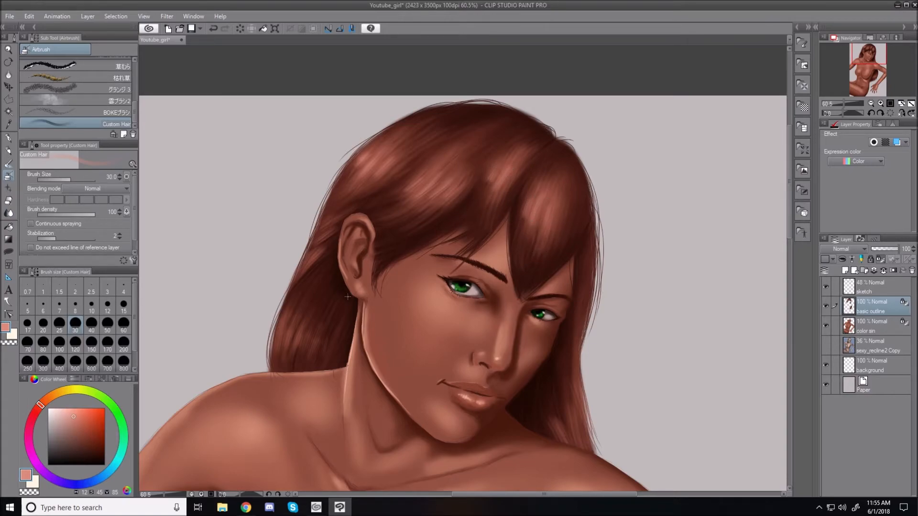
Step: Add the same fine light strands to the hair behind the neck, the ends above the far shoulder and the lower hair's highlight band
mouse_move(306, 321)
left_mouse_down()
mouse_move(284, 318)
mouse_move(290, 367)
mouse_move(299, 334)
left_mouse_up()
scroll(563, 326, "down", 2)
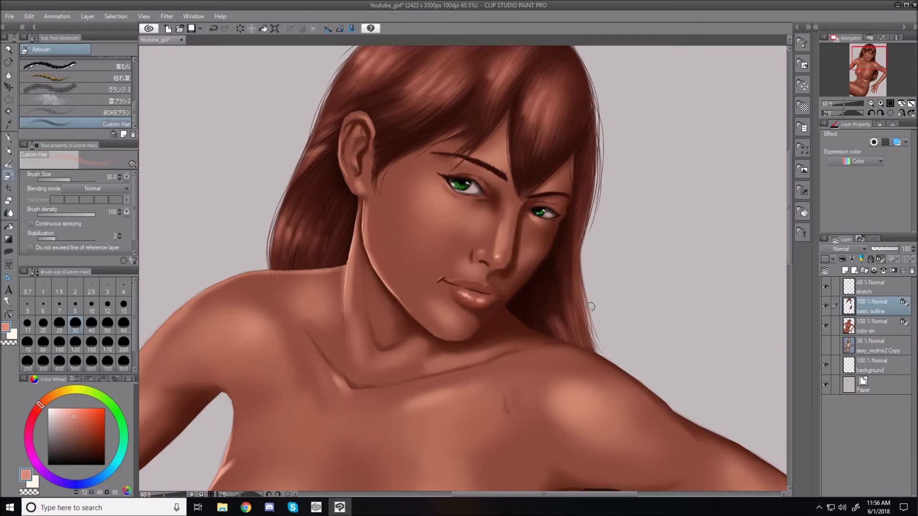
mouse_move(563, 326)
left_mouse_down()
mouse_move(569, 306)
mouse_move(585, 328)
mouse_move(577, 297)
mouse_move(590, 350)
left_mouse_up()
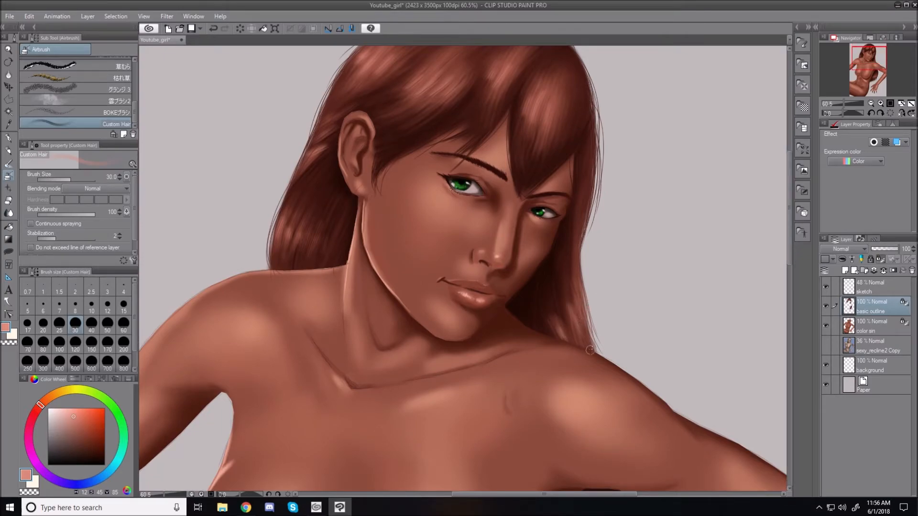
left_click_drag(790, 248, 791, 328)
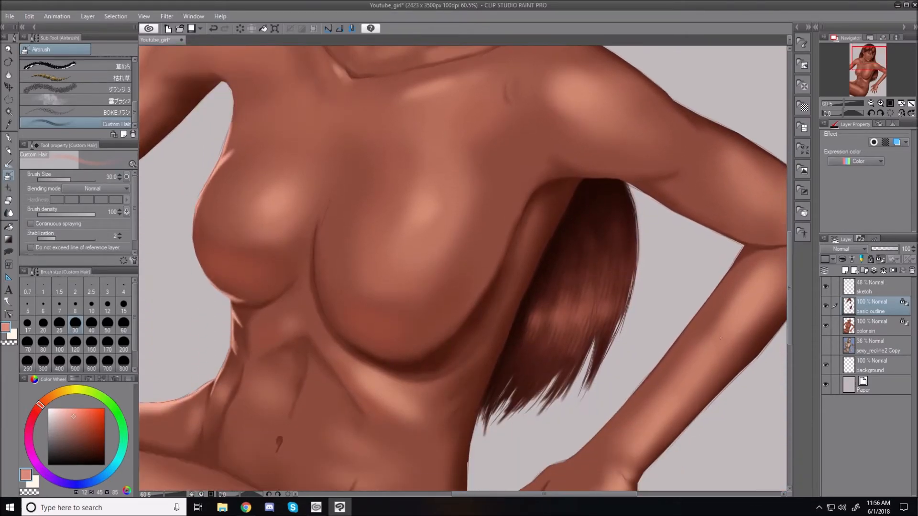
mouse_move(537, 312)
left_mouse_down()
mouse_move(558, 318)
mouse_move(560, 302)
mouse_move(576, 317)
mouse_move(563, 311)
mouse_move(569, 328)
mouse_move(589, 311)
left_mouse_up()
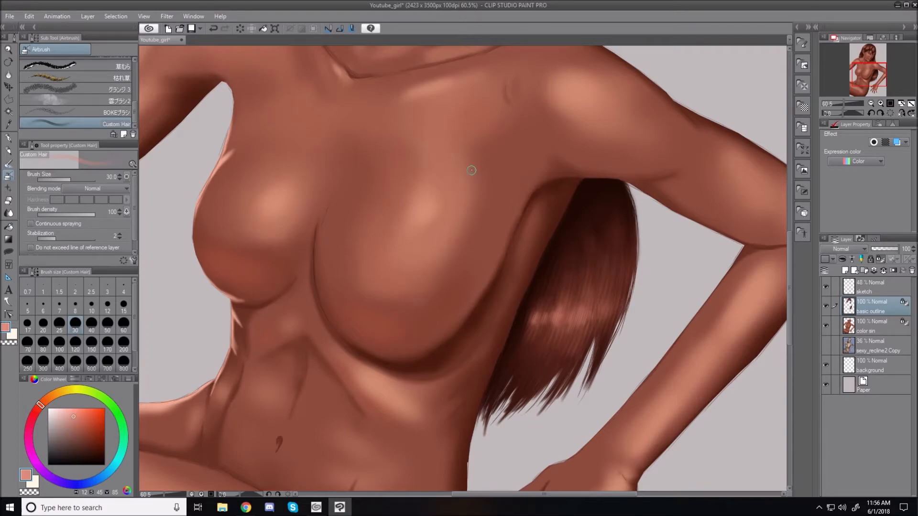
key("ctrl+0")
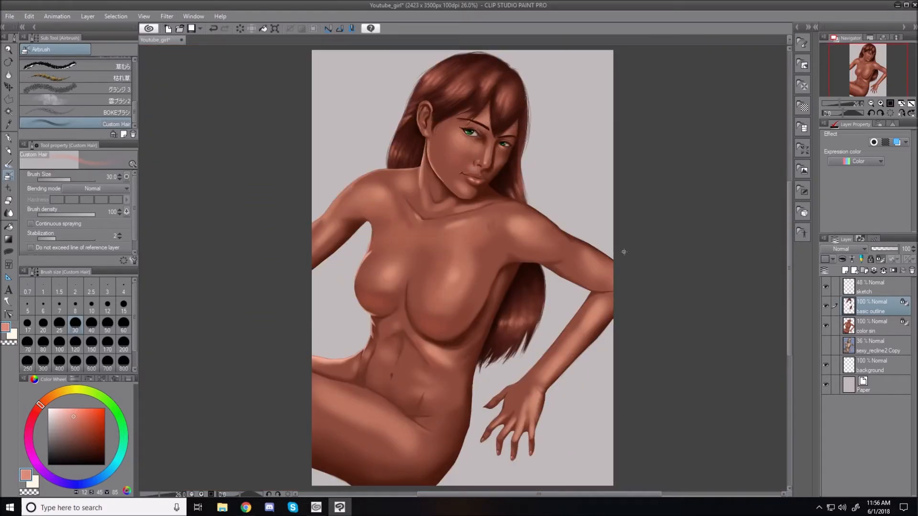
Step: Enlarge the Custom Hair brush to size 60 and widen the light strands on the crown above the ear
scroll(412, 165, "up", 3)
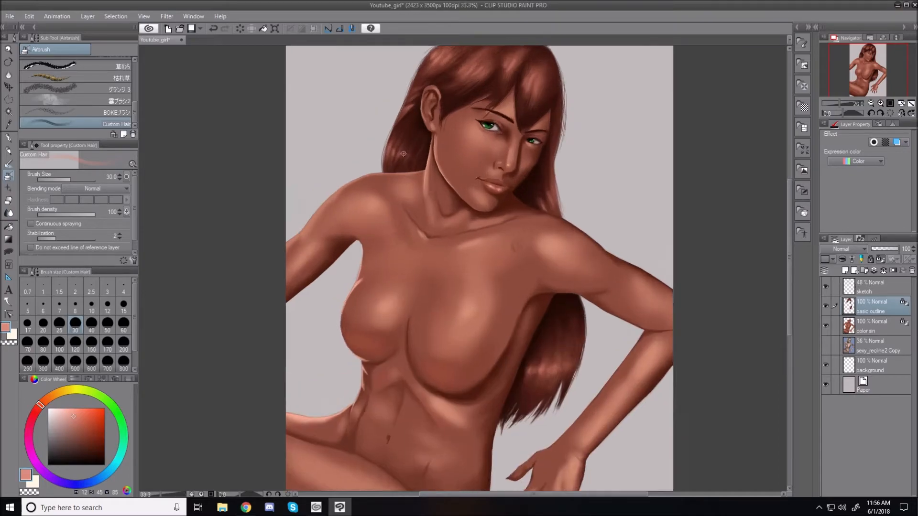
scroll(399, 170, "down", 3)
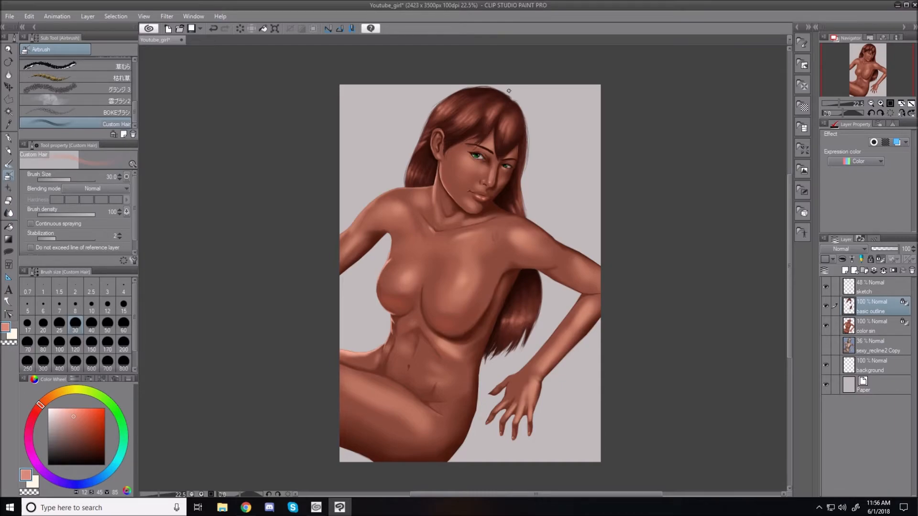
scroll(509, 90, "up", 2)
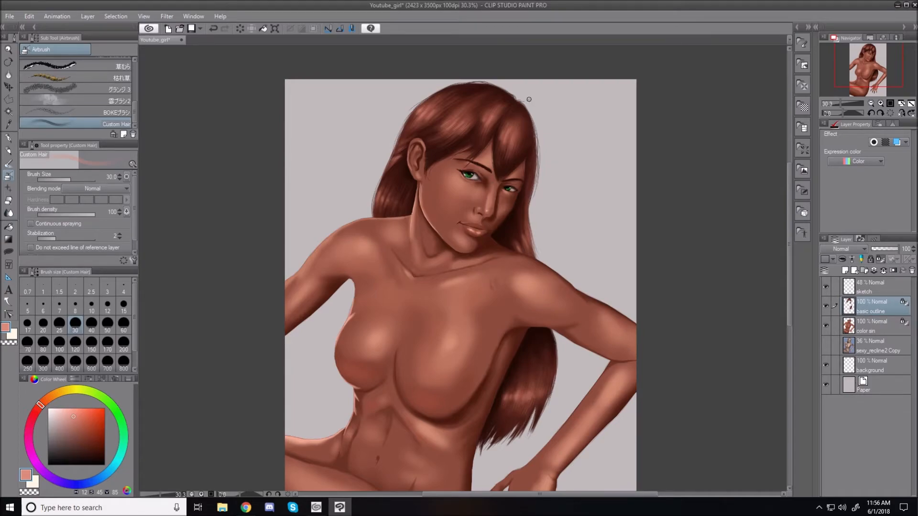
scroll(529, 99, "up", 4)
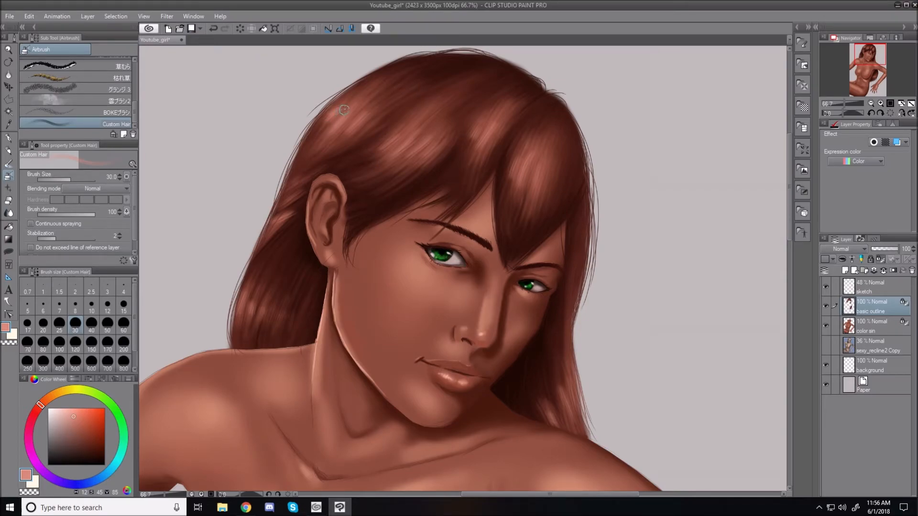
key("bracketright")
key("bracketright")
key("bracketright")
mouse_move(341, 103)
left_mouse_down()
mouse_move(311, 140)
mouse_move(343, 129)
mouse_move(359, 103)
mouse_move(321, 144)
mouse_move(364, 101)
mouse_move(328, 135)
mouse_move(355, 135)
mouse_move(371, 110)
mouse_move(350, 138)
mouse_move(384, 154)
mouse_move(403, 131)
mouse_move(376, 167)
mouse_move(403, 172)
left_mouse_up()
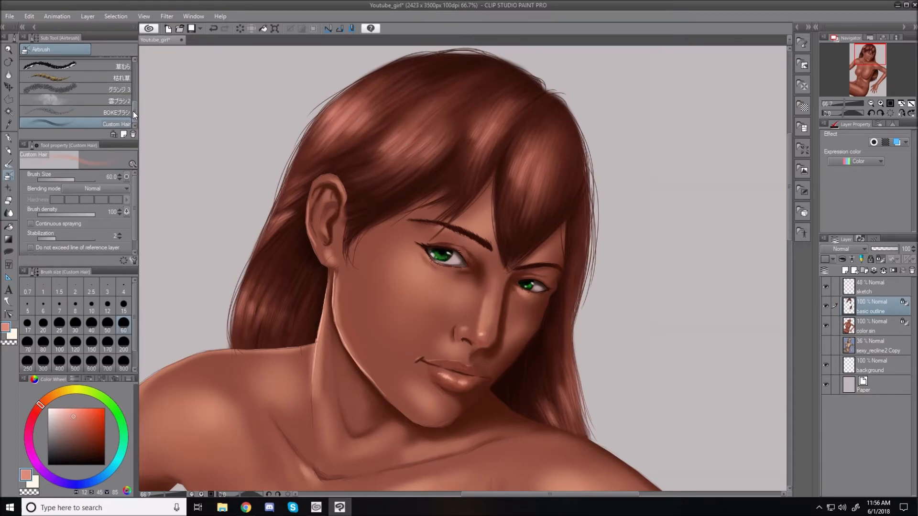
Step: Use the Soft airbrush at size 120 to add a soft glow over the highlights on the crown, bangs, hair behind the neck and lower hair
left_click_drag(133, 111, 133, 76)
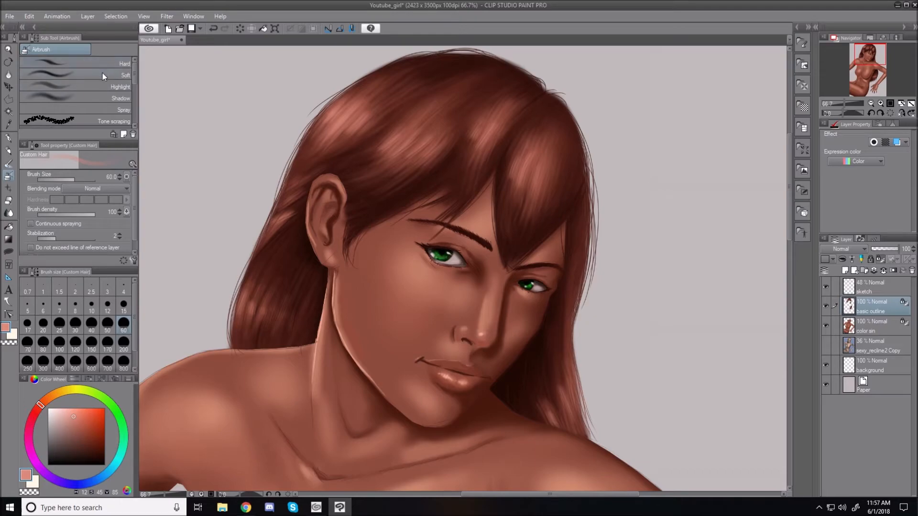
left_click(79, 77)
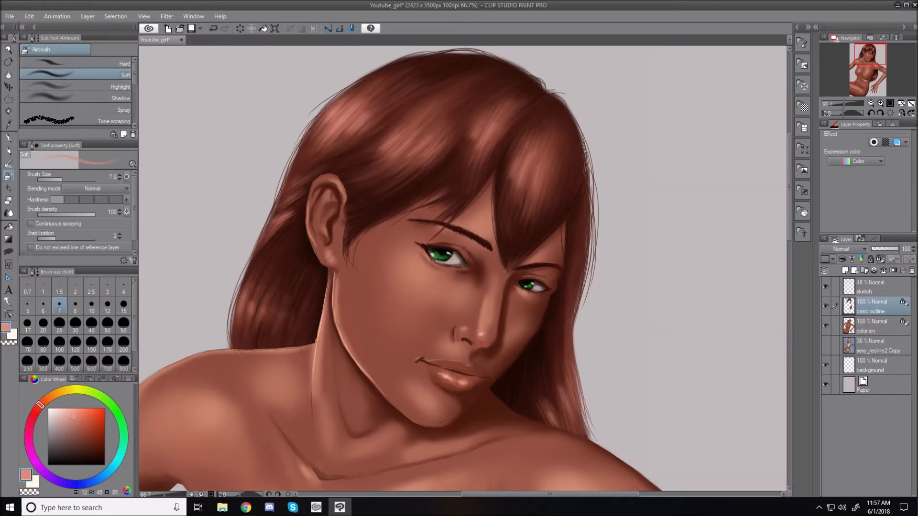
key("bracketright")
key("bracketright")
key("bracketright")
key("bracketright")
key("bracketright")
key("bracketright")
key("bracketright")
key("bracketright")
key("bracketright")
key("bracketright")
key("bracketright")
key("bracketright")
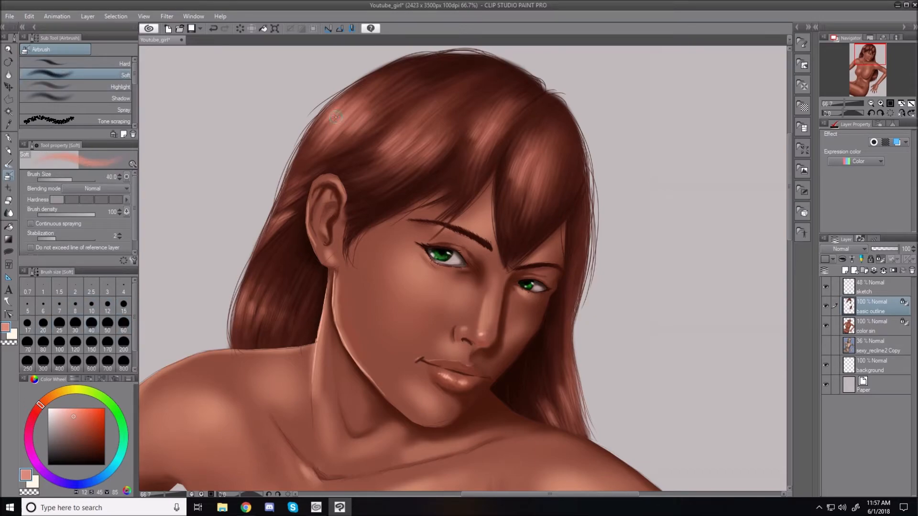
key("bracketright")
key("bracketright")
key("bracketright")
mouse_move(342, 108)
left_mouse_down()
mouse_move(333, 133)
mouse_move(362, 112)
mouse_move(338, 139)
mouse_move(393, 149)
left_mouse_up()
mouse_move(268, 305)
left_mouse_down()
mouse_move(247, 287)
mouse_move(243, 330)
mouse_move(269, 306)
mouse_move(264, 301)
mouse_move(290, 320)
mouse_move(259, 305)
mouse_move(287, 310)
left_mouse_up()
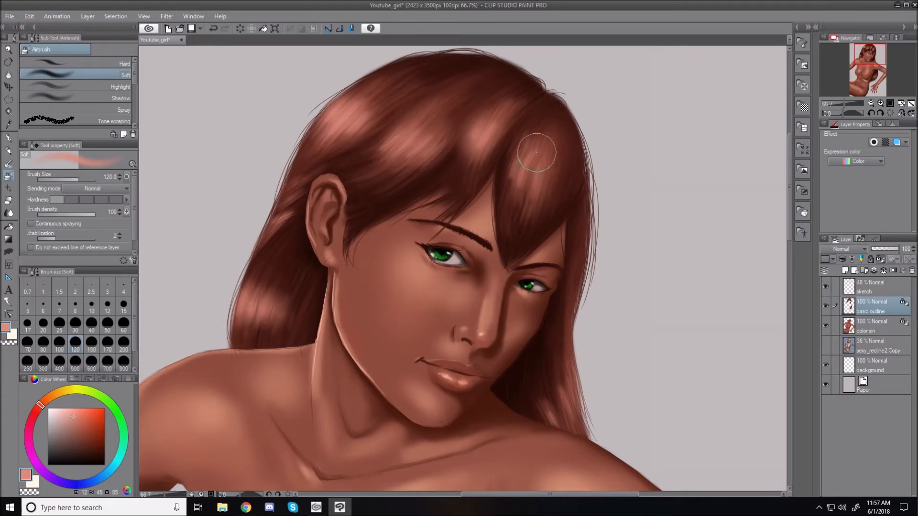
left_click_drag(537, 142, 529, 188)
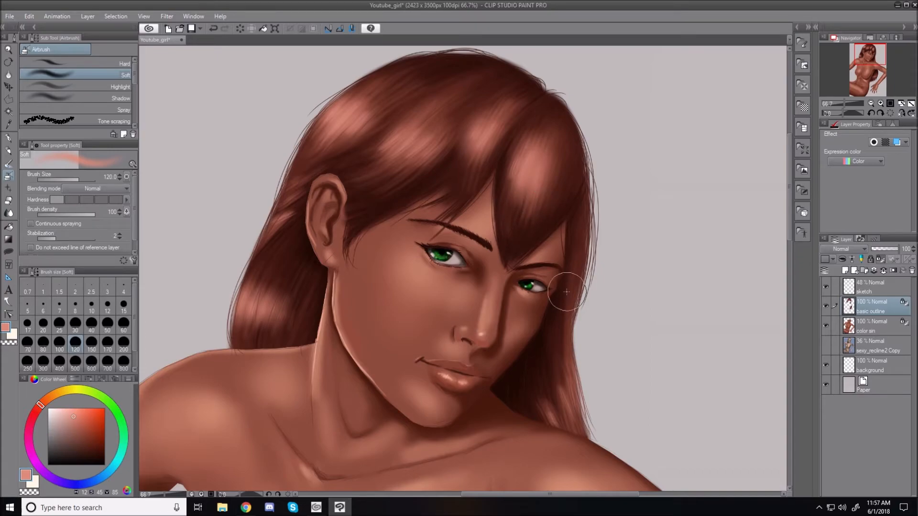
key("ctrl+0")
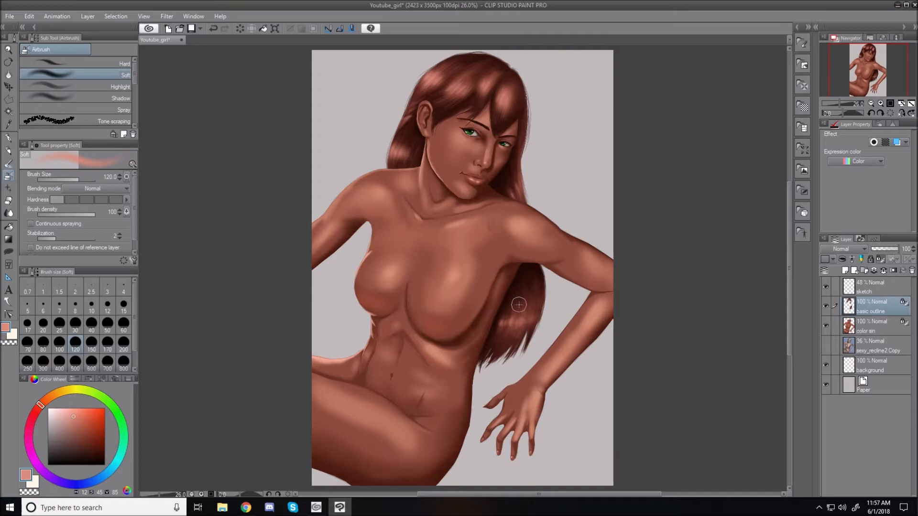
mouse_move(501, 326)
left_mouse_down()
mouse_move(509, 312)
mouse_move(515, 338)
mouse_move(526, 317)
mouse_move(521, 337)
mouse_move(529, 316)
left_mouse_up()
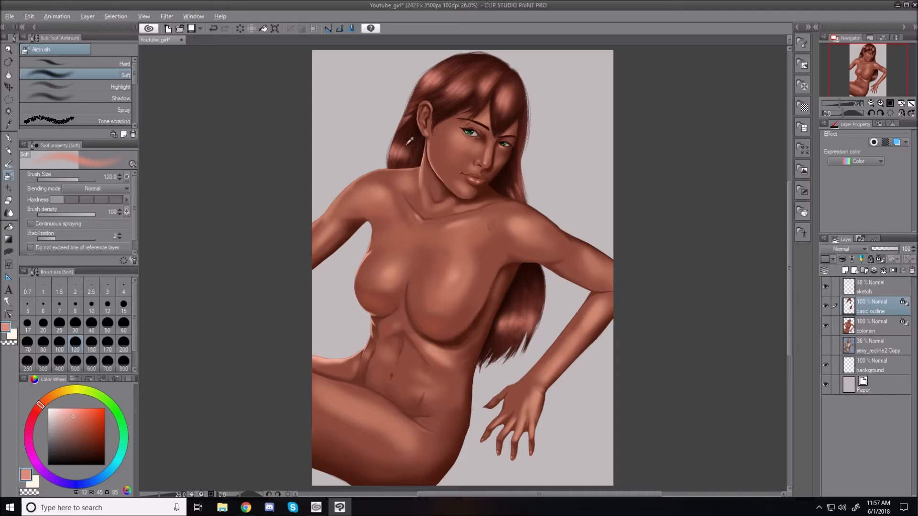
Step: Sample a dark brown from the hair behind the neck and softly shade around the lower hair's highlight band
left_click(406, 137, "alt")
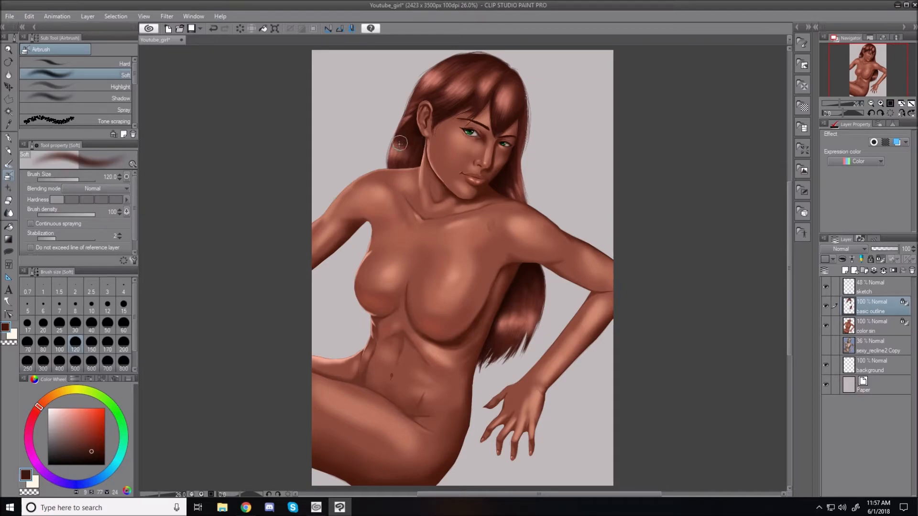
mouse_move(485, 325)
left_mouse_down()
mouse_move(504, 318)
mouse_move(505, 305)
mouse_move(496, 333)
mouse_move(509, 328)
mouse_move(516, 303)
mouse_move(511, 324)
mouse_move(529, 302)
left_mouse_up()
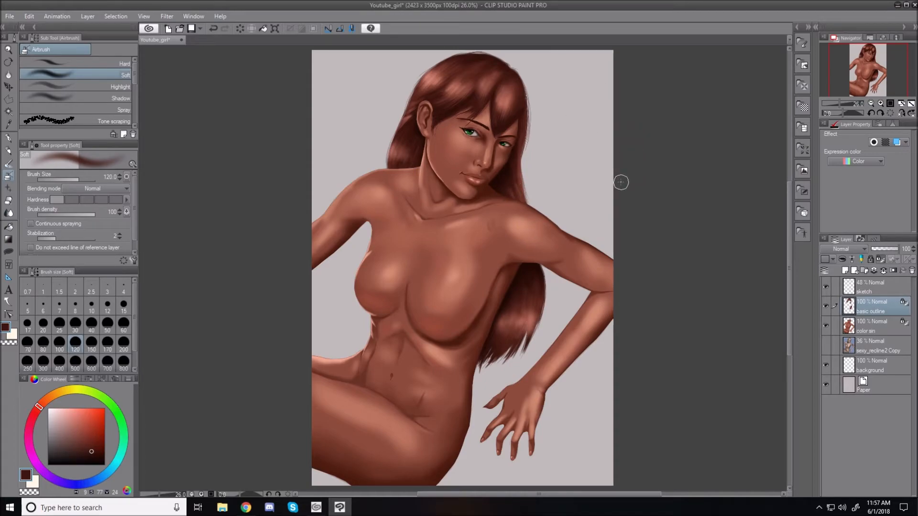
scroll(579, 114, "up", 2)
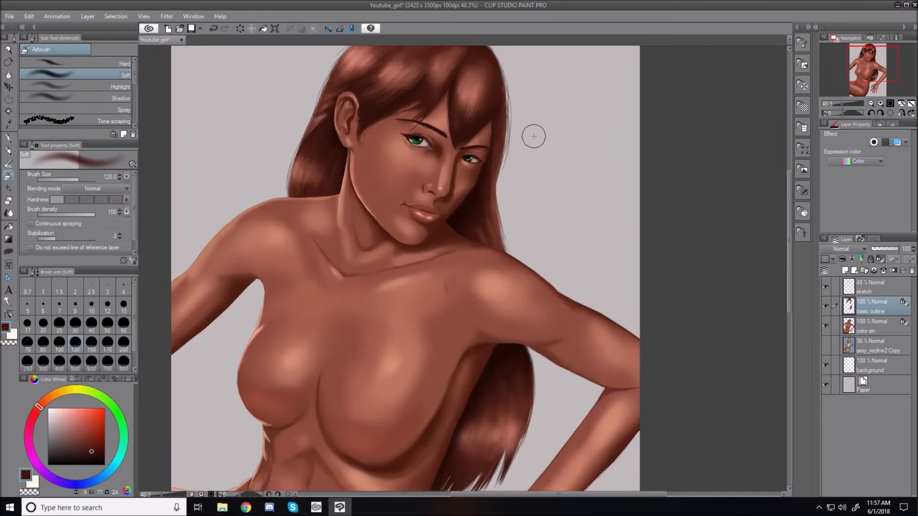
left_click_drag(789, 281, 789, 259)
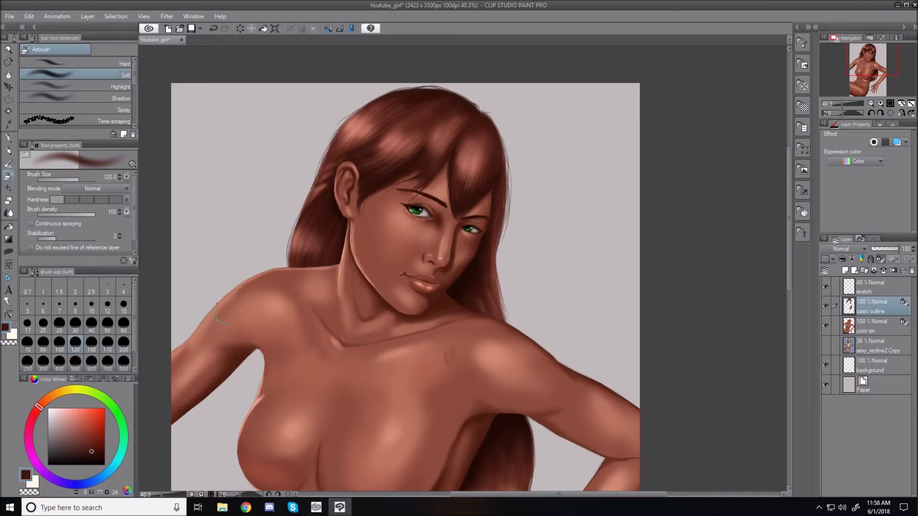
Step: Reduce the Soft airbrush to size 25
key("bracketleft")
key("bracketleft")
key("bracketleft")
key("bracketleft")
key("bracketleft")
key("bracketleft")
key("bracketleft")
key("bracketleft")
scroll(790, 260, "up", 2)
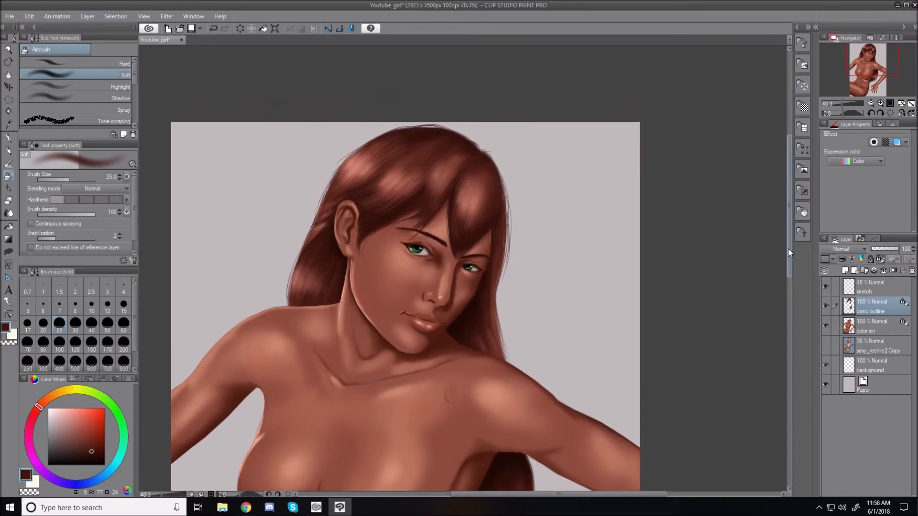
Step: Switch to the Custom Hair airbrush and sample a light skin tone (H 14, S 44, V 79) from the lit edge of the body
left_click_drag(133, 73, 136, 113)
left_click(96, 122)
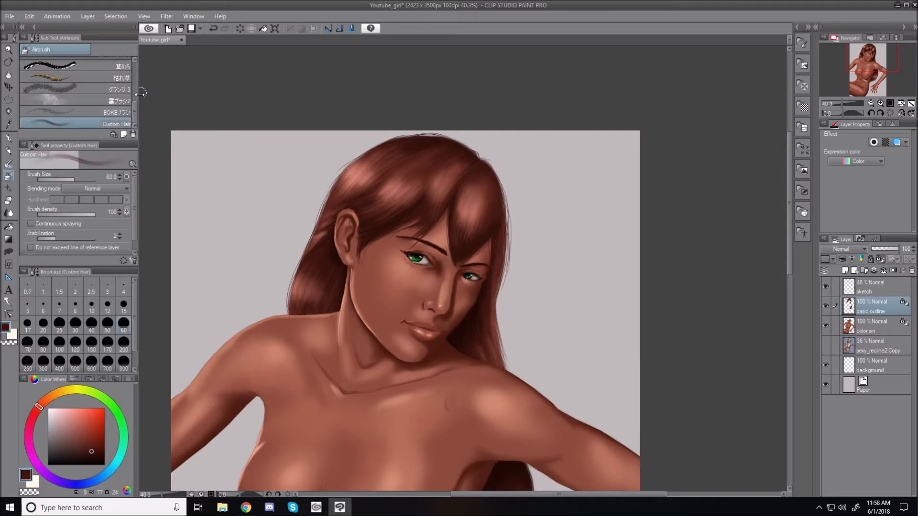
left_click(76, 417)
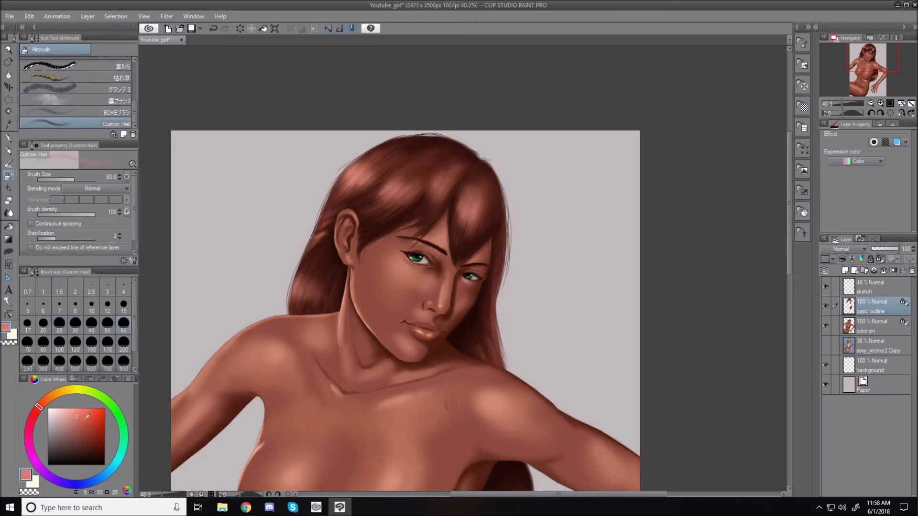
left_click_drag(259, 434, 264, 445)
left_click(260, 445, "alt")
left_click_drag(277, 437, 257, 458)
scroll(360, 211, "up", 2)
scroll(329, 212, "up", 2)
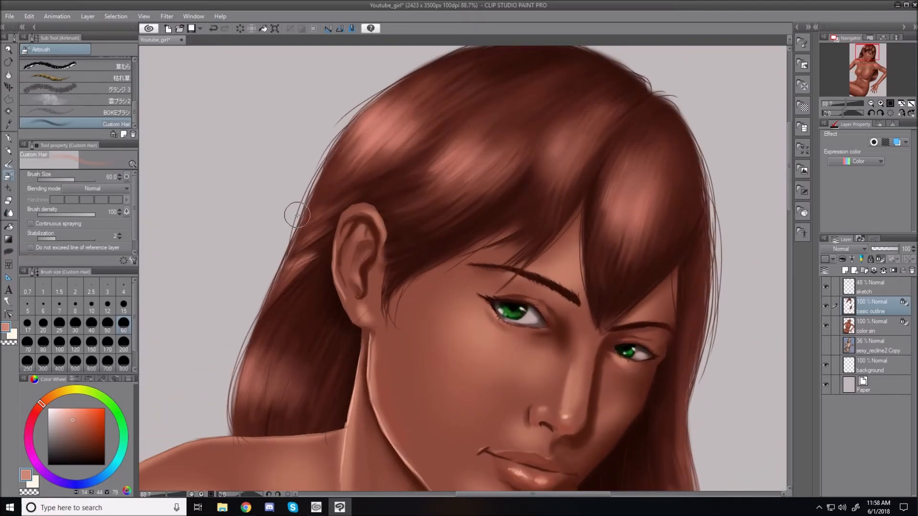
Step: Paint thin rim-light strands along the outer edge of the hair behind the ear, down to the shoulder, at brush size 17
key("bracketleft")
key("bracketleft")
key("bracketleft")
key("bracketleft")
key("bracketleft")
key("bracketleft")
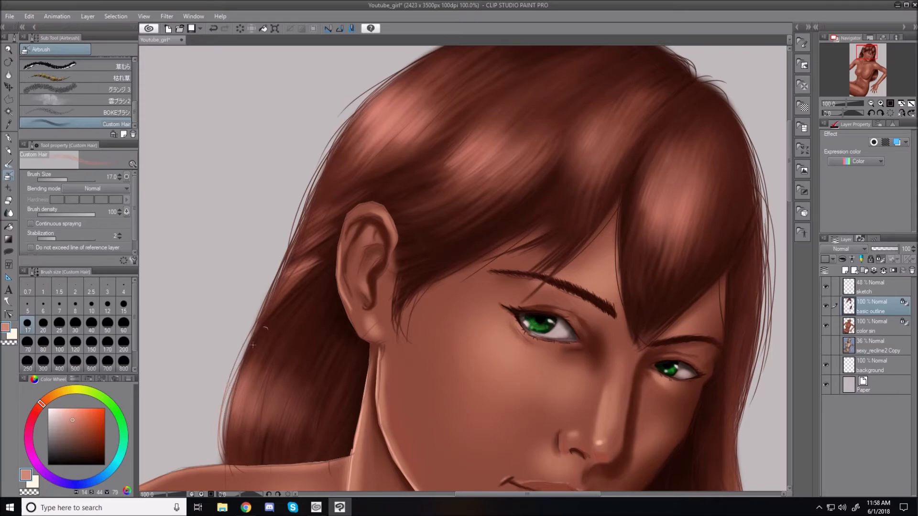
left_click_drag(273, 303, 241, 340)
left_click_drag(279, 285, 244, 323)
mouse_move(300, 261)
left_mouse_down()
mouse_move(249, 306)
mouse_move(313, 255)
mouse_move(241, 329)
left_mouse_up()
mouse_move(253, 363)
left_mouse_down()
mouse_move(226, 415)
mouse_move(223, 446)
left_mouse_up()
mouse_move(249, 344)
left_mouse_down()
mouse_move(226, 445)
mouse_move(239, 378)
left_mouse_up()
left_click_drag(264, 320, 224, 442)
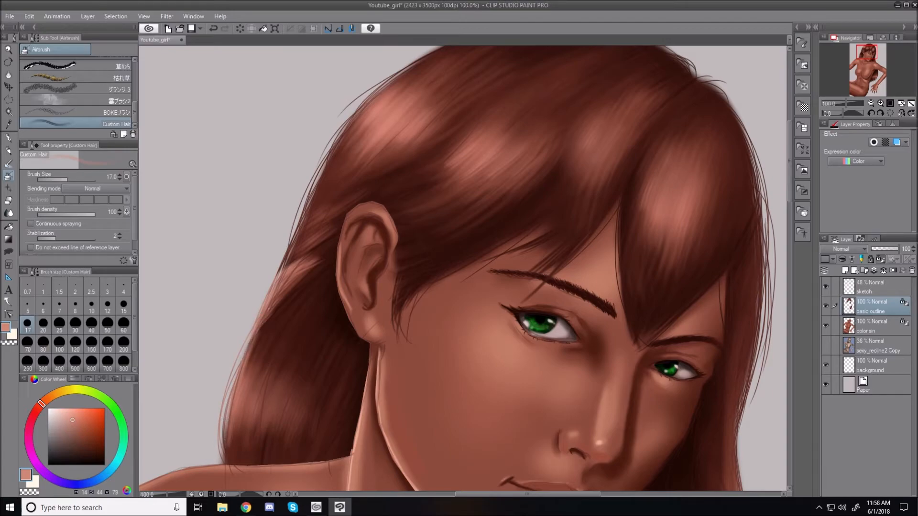
Step: Add light rim strands to the lower outer edge of the hair just above the shoulder
left_click_drag(266, 324, 245, 366)
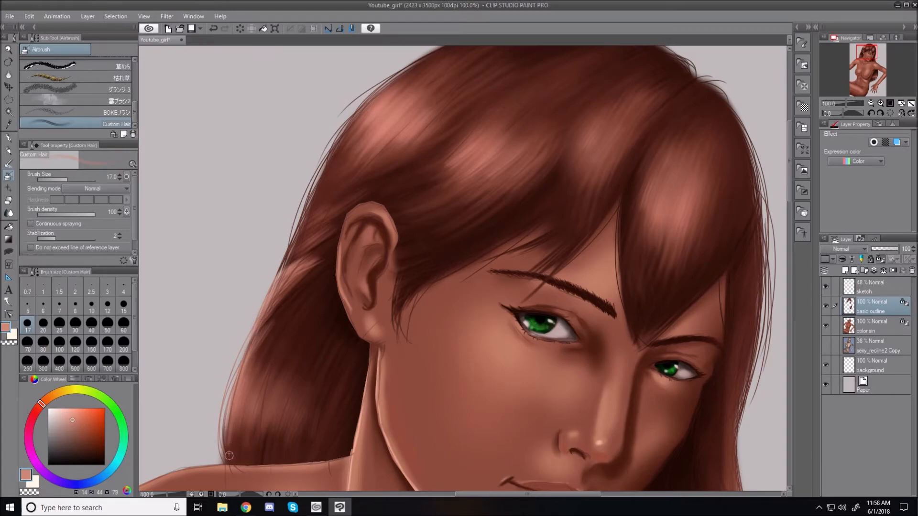
left_click_drag(231, 424, 225, 464)
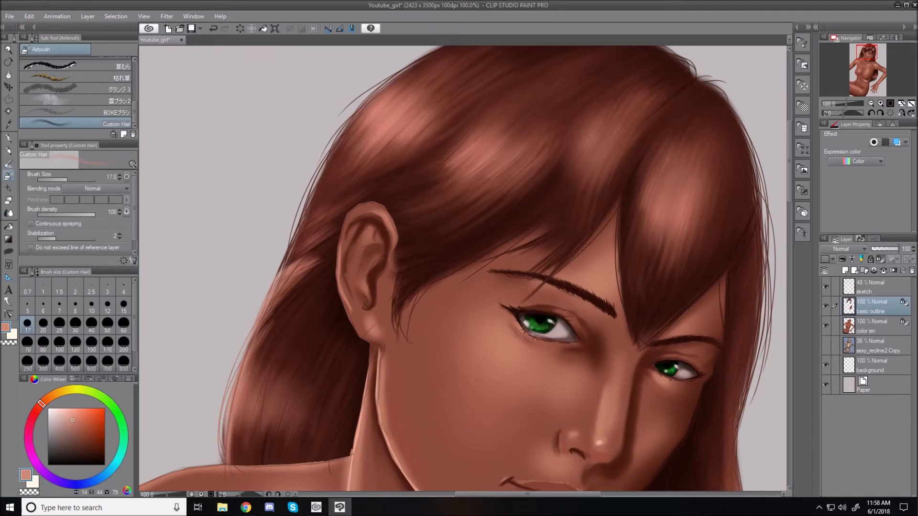
left_click_drag(240, 416, 236, 452)
left_click_drag(237, 414, 233, 467)
mouse_move(237, 425)
left_mouse_down()
mouse_move(232, 463)
mouse_move(237, 449)
left_mouse_up()
left_click_drag(239, 480, 241, 444)
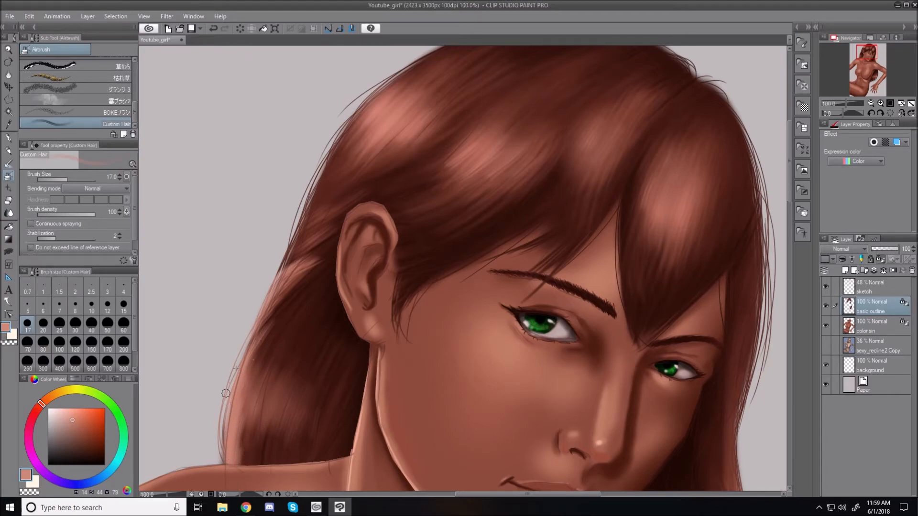
Step: Paint light strands along the back edge of the hair, from below the earlobe up to the top of the ear
left_click_drag(264, 326, 302, 249)
mouse_move(250, 289)
left_mouse_down()
mouse_move(307, 245)
mouse_move(287, 251)
left_mouse_up()
left_click_drag(266, 287, 299, 238)
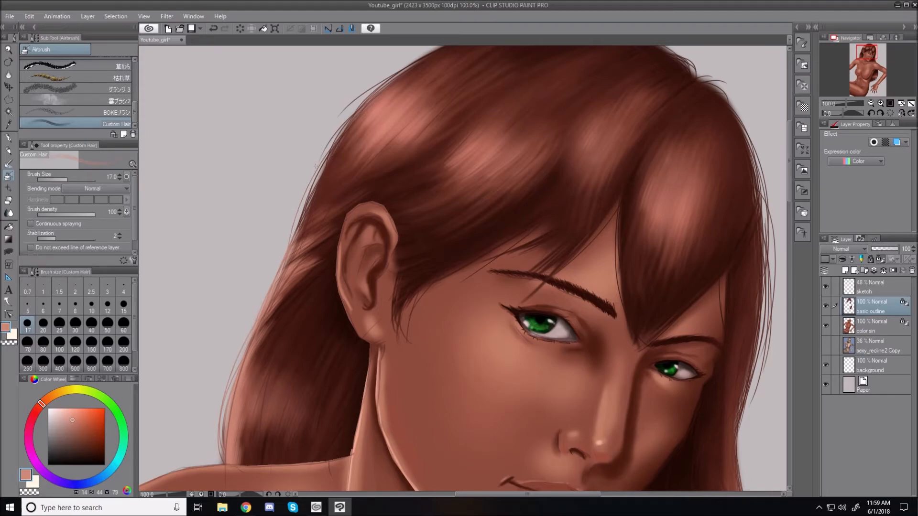
left_click_drag(306, 193, 320, 180)
left_click_drag(292, 235, 311, 189)
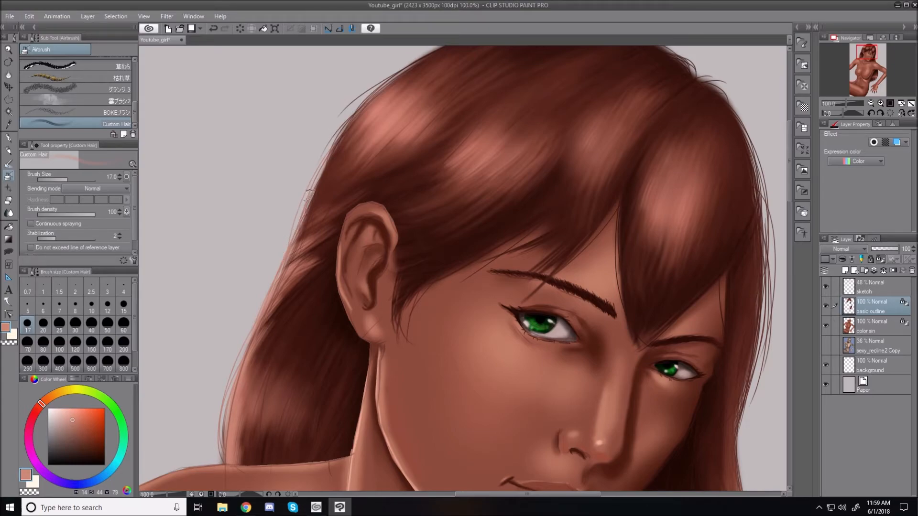
Step: Build up light strands along the back of the head, in the hair just above and behind the ear
left_click_drag(350, 111, 325, 152)
mouse_move(296, 244)
left_mouse_down()
mouse_move(322, 223)
mouse_move(263, 278)
mouse_move(267, 263)
mouse_move(341, 198)
mouse_move(275, 249)
mouse_move(328, 193)
mouse_move(274, 242)
mouse_move(347, 181)
mouse_move(281, 250)
mouse_move(352, 181)
mouse_move(282, 228)
mouse_move(366, 177)
left_mouse_up()
mouse_move(309, 205)
left_mouse_down()
mouse_move(359, 170)
mouse_move(336, 172)
left_mouse_up()
left_click_drag(301, 201, 349, 154)
mouse_move(311, 214)
left_mouse_down()
mouse_move(343, 188)
mouse_move(345, 155)
left_mouse_up()
left_click_drag(307, 189, 349, 137)
left_click_drag(310, 184, 330, 150)
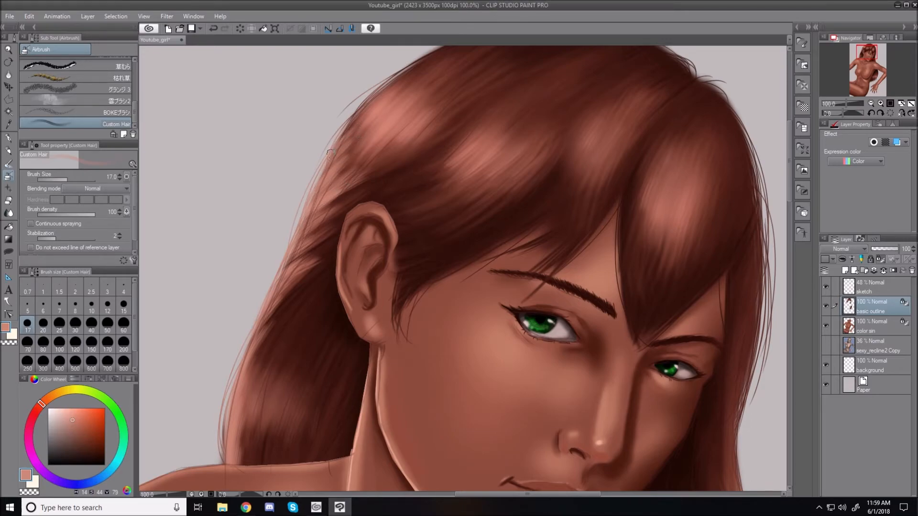
Step: Enlarge the Custom Hair brush to 60 and brush light along the outer contour of the hair from the ear toward the crown
key("bracketright")
key("bracketright")
key("bracketright")
key("bracketright")
key("bracketright")
key("bracketright")
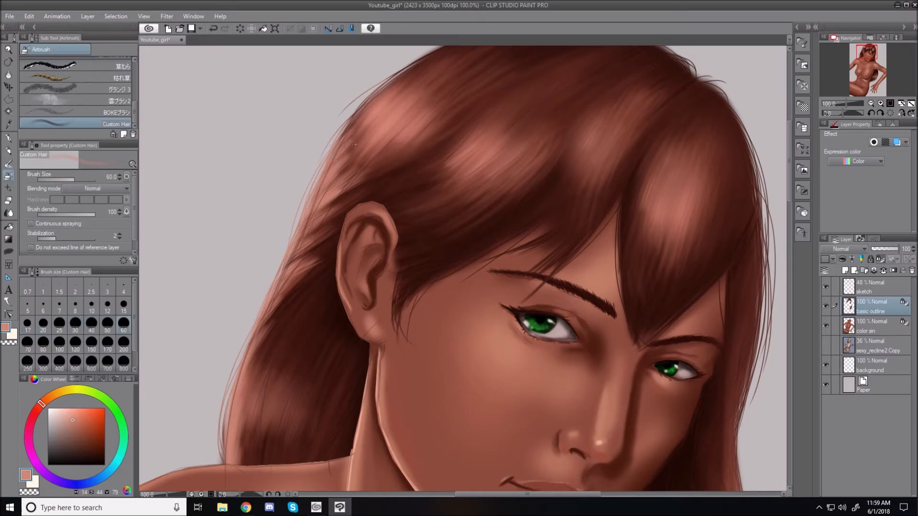
left_click_drag(307, 179, 338, 143)
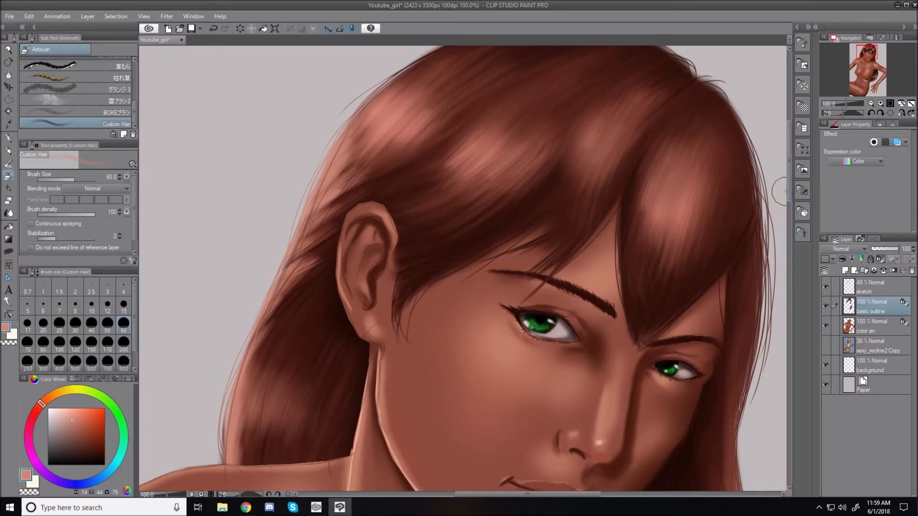
scroll(788, 188, "up", 4)
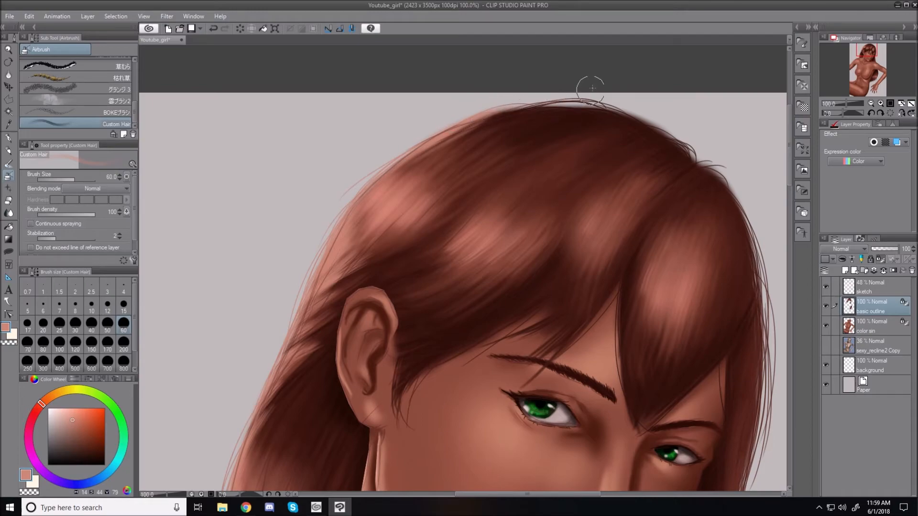
Step: Paint a thin light strand along the edge of the fringe above the eyebrow with the brush at size 12
key("bracketleft")
key("bracketleft")
key("bracketleft")
key("bracketleft")
key("bracketleft")
key("bracketleft")
key("bracketleft")
key("bracketleft")
left_click_drag(536, 324, 571, 292)
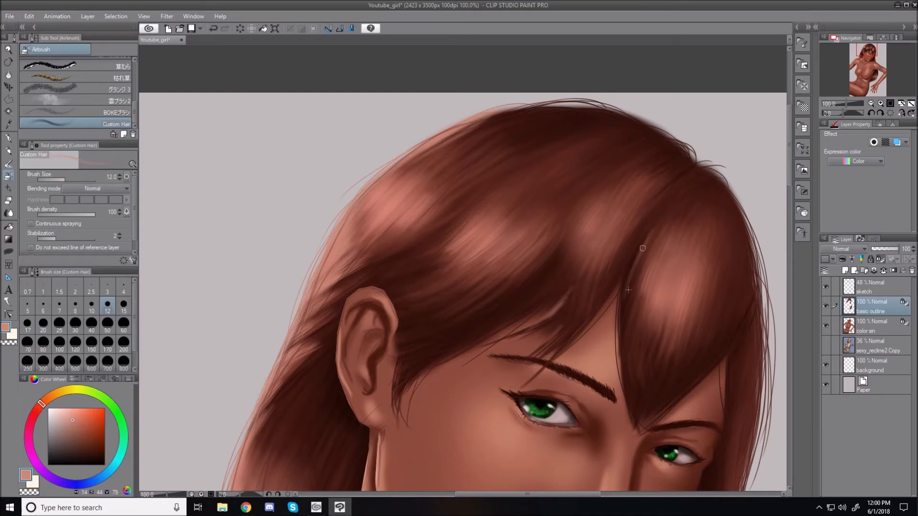
Step: Paint fine light strands down the inner edge of the pointed front bang to its tip between the eyebrows
left_click_drag(638, 261, 622, 401)
left_click_drag(629, 299, 624, 420)
left_click_drag(620, 329, 636, 426)
mouse_move(617, 300)
left_mouse_down()
mouse_move(620, 396)
mouse_move(619, 352)
mouse_move(622, 360)
left_mouse_up()
left_click_drag(628, 322, 635, 419)
left_click_drag(628, 302, 626, 388)
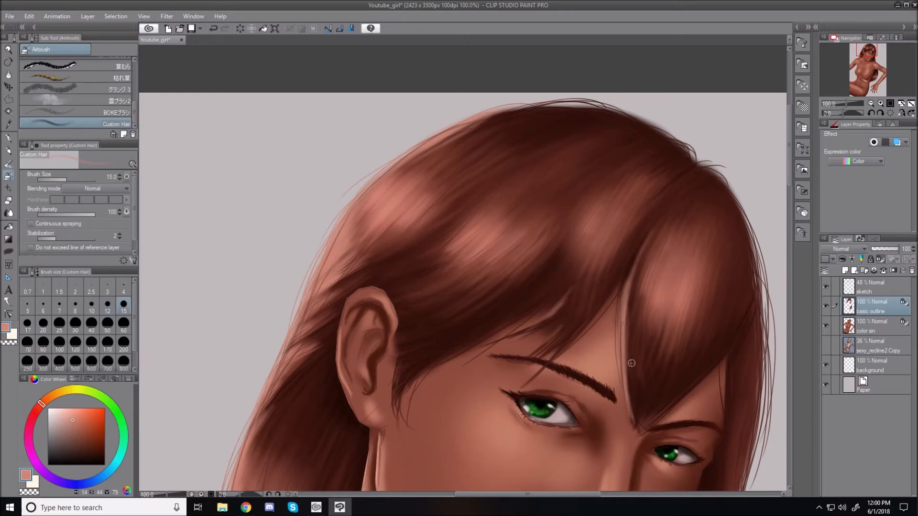
Step: Widen the light streak on the front bang with the brush at size 30, extending it up to the parting
left_click(75, 325)
left_click_drag(628, 297, 631, 433)
left_click_drag(632, 268, 632, 430)
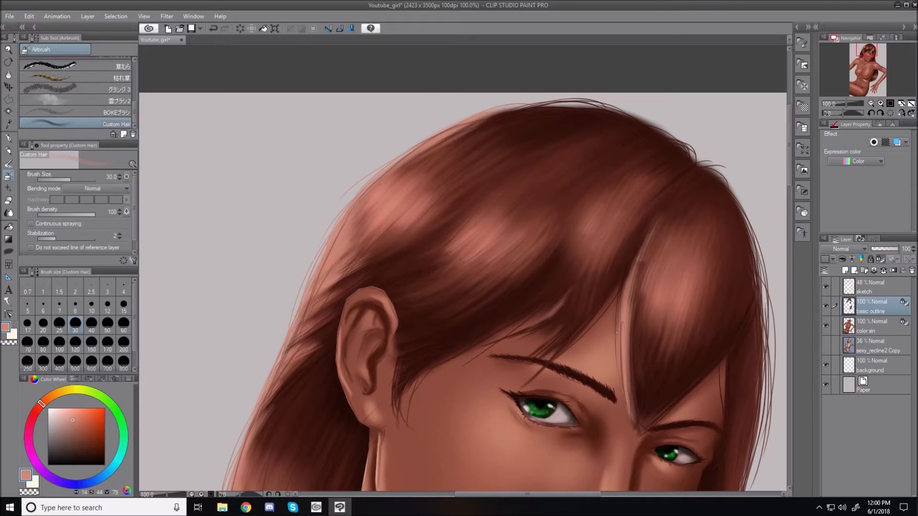
left_click_drag(672, 205, 607, 321)
left_click_drag(639, 248, 604, 321)
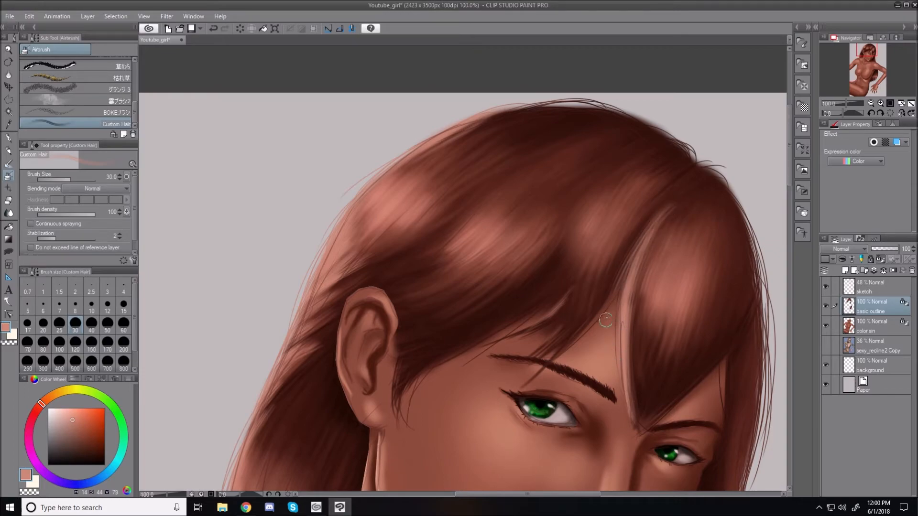
left_click_drag(699, 181, 611, 327)
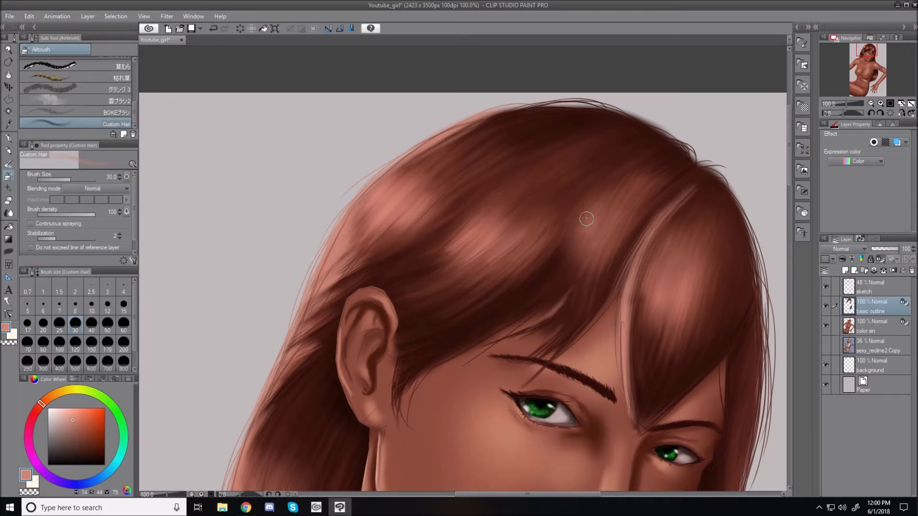
Step: Brush light strands into the existing highlight patches across the top and back of the hair
left_click_drag(605, 186, 560, 262)
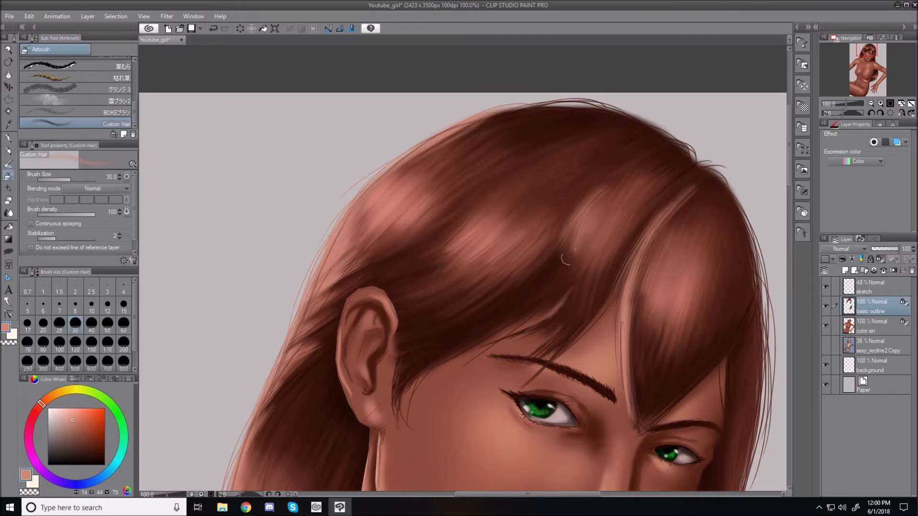
left_click_drag(503, 194, 477, 224)
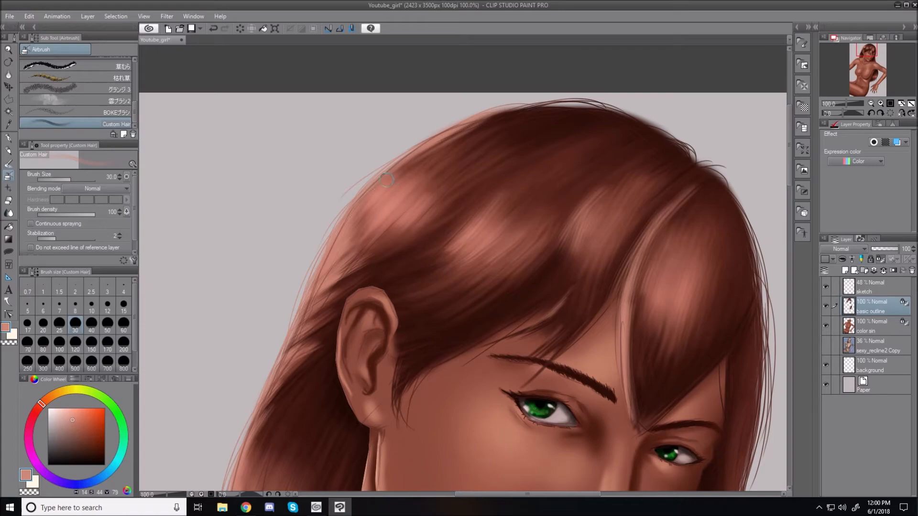
left_click_drag(403, 168, 364, 219)
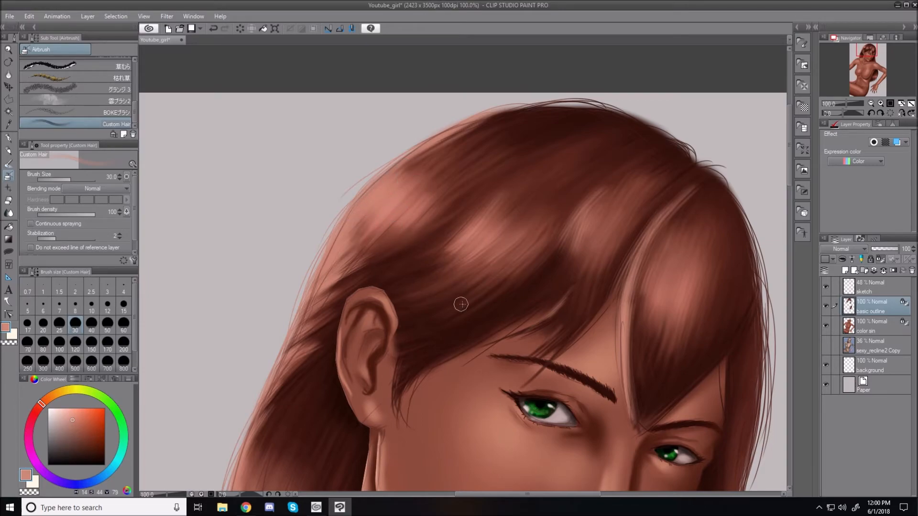
Step: Paint light strands up from the tips of the long hair behind the arm at brush size 120
key("ctrl+0")
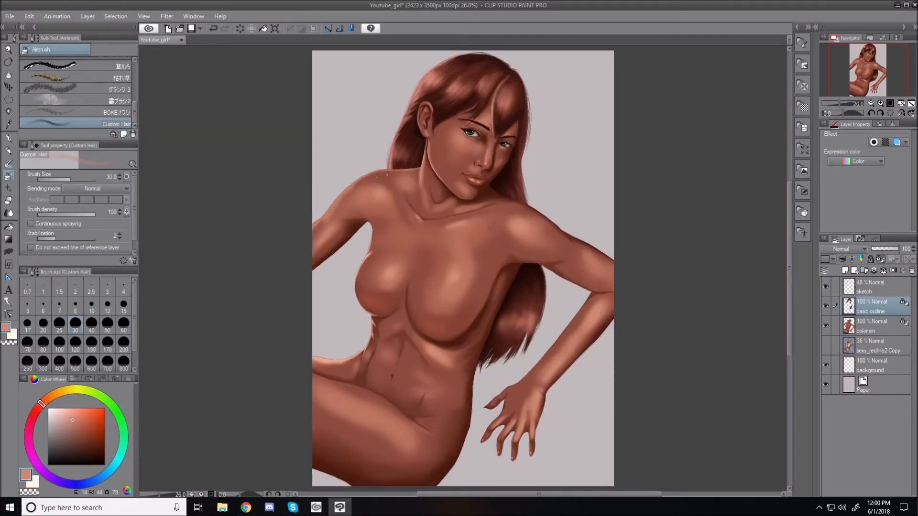
key("bracketright")
key("bracketright")
key("bracketright")
key("bracketright")
key("bracketright")
key("bracketright")
key("bracketright")
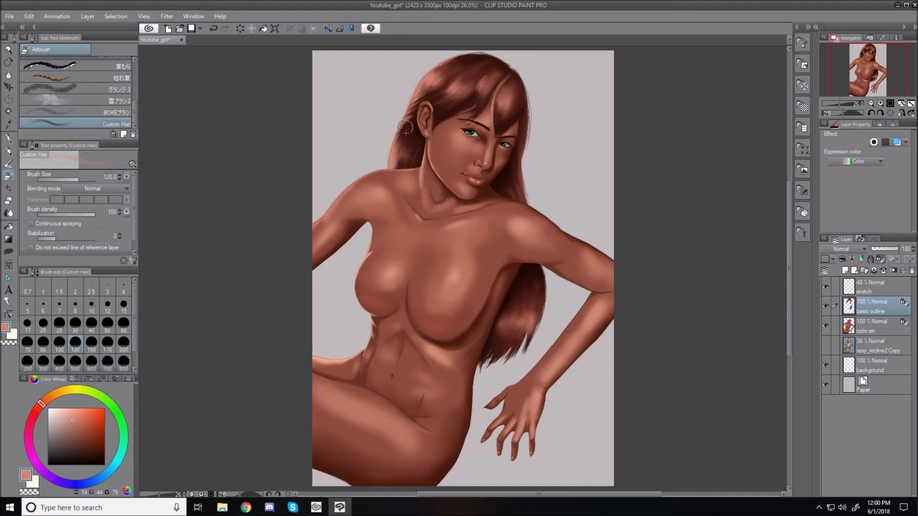
mouse_move(482, 372)
left_mouse_down()
mouse_move(500, 346)
mouse_move(489, 375)
mouse_move(506, 337)
mouse_move(489, 373)
mouse_move(536, 325)
left_mouse_up()
left_click_drag(517, 373, 546, 278)
mouse_move(540, 316)
left_mouse_down()
mouse_move(543, 265)
mouse_move(537, 282)
left_mouse_up()
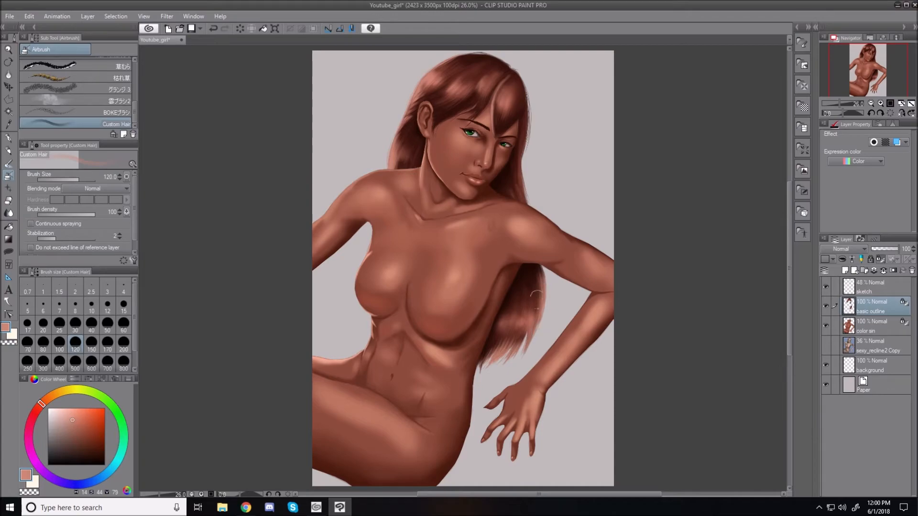
Step: Build up the light on the long hair's tips and brush broad light strands over the hair on the head
left_click_drag(529, 345, 536, 289)
left_click_drag(515, 361, 523, 307)
mouse_move(493, 376)
left_mouse_down()
mouse_move(496, 350)
mouse_move(537, 310)
mouse_move(525, 355)
mouse_move(544, 298)
mouse_move(539, 329)
mouse_move(516, 365)
mouse_move(516, 318)
mouse_move(483, 369)
mouse_move(503, 358)
left_mouse_up()
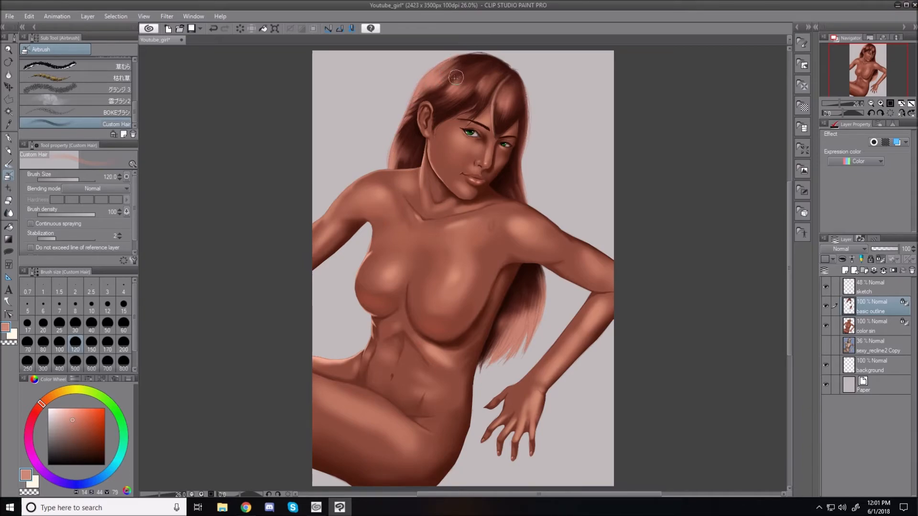
mouse_move(467, 71)
left_mouse_down()
mouse_move(428, 97)
mouse_move(468, 77)
mouse_move(434, 106)
mouse_move(464, 91)
mouse_move(431, 116)
mouse_move(450, 109)
mouse_move(458, 76)
mouse_move(416, 98)
left_mouse_up()
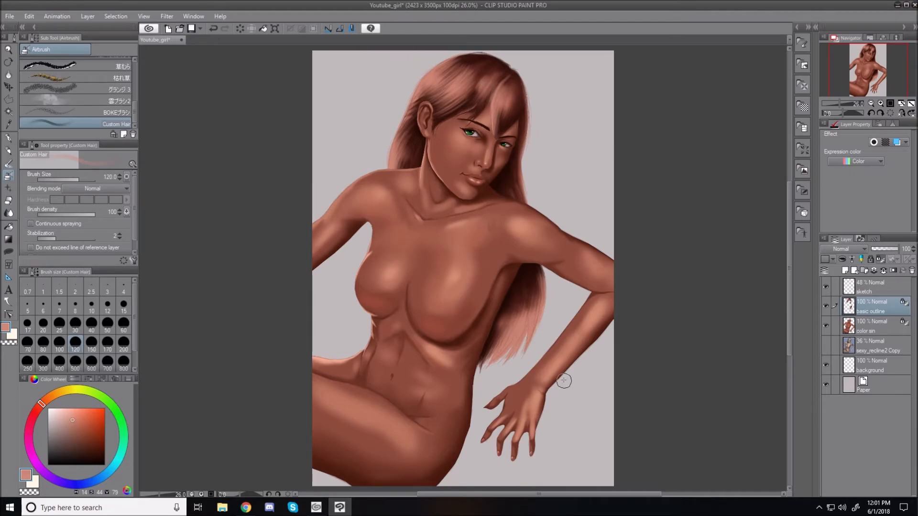
Step: Pick a lighter peach colour (H 14, S 38, V 95) and switch to the Soft airbrush
left_click_drag(74, 411, 71, 411)
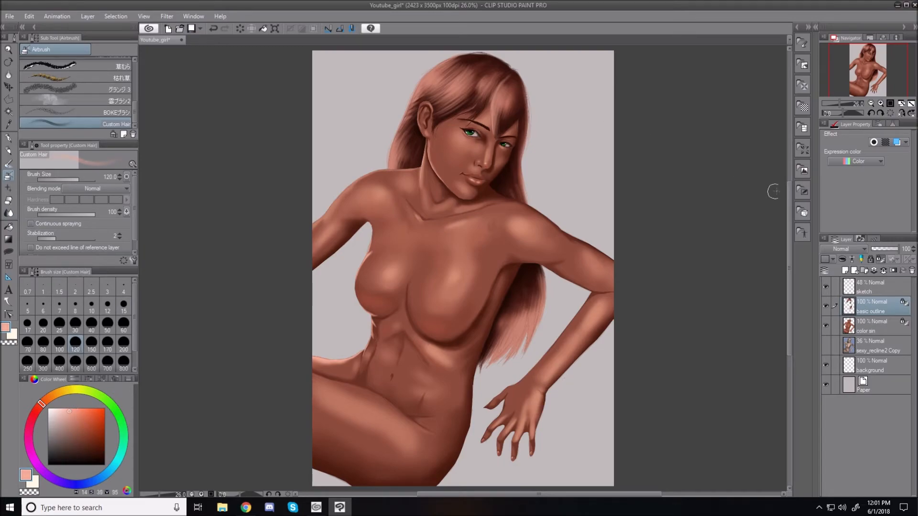
scroll(787, 225, "up", 2)
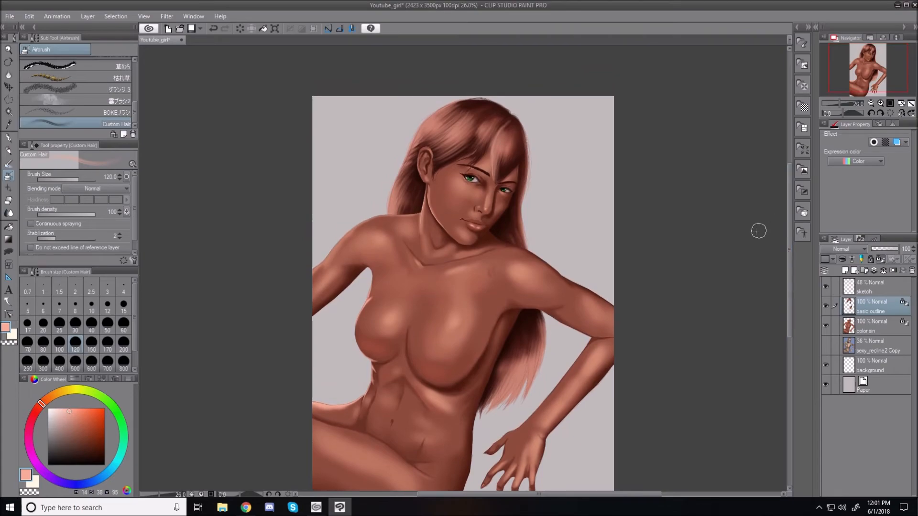
scroll(454, 127, "up", 4)
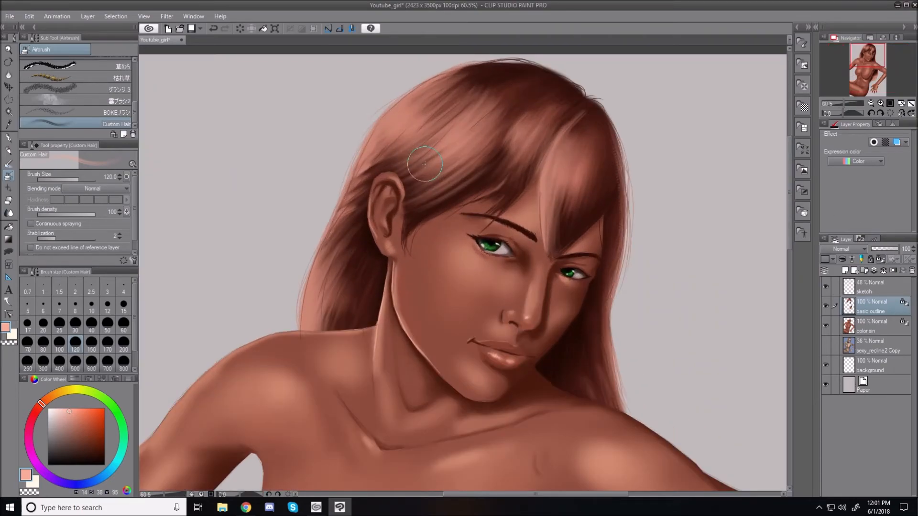
key("bracketleft")
key("bracketleft")
key("bracketleft")
left_click_drag(134, 105, 132, 62)
left_click(114, 74)
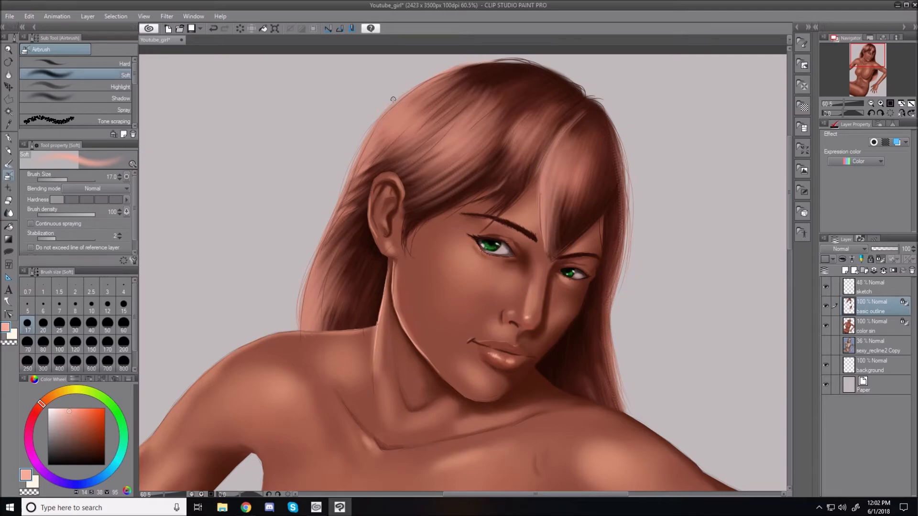
Step: Airbrush a soft glow along the hair's outer edges and over the crown at size 70, and hide the sketch layer
key("bracketright")
key("bracketright")
key("bracketright")
key("bracketright")
key("bracketright")
key("bracketright")
key("bracketright")
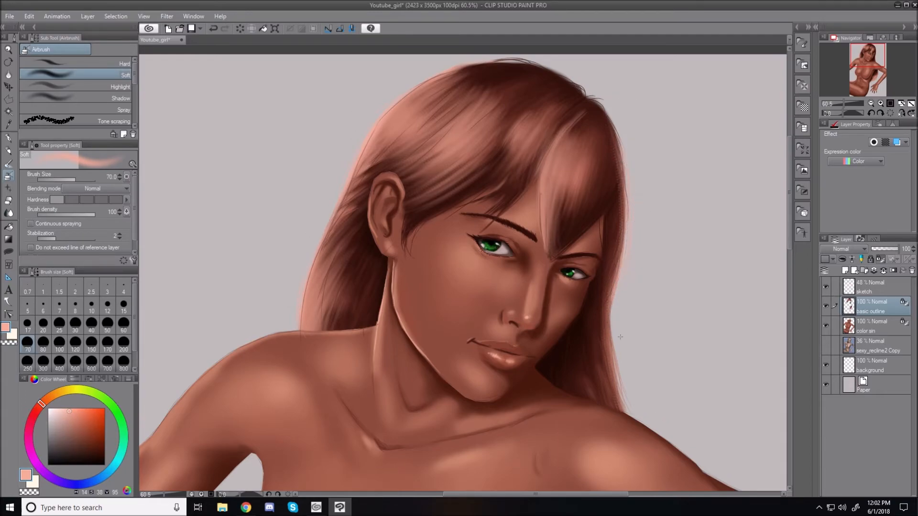
mouse_move(626, 349)
left_mouse_down()
mouse_move(634, 403)
mouse_move(629, 369)
left_mouse_up()
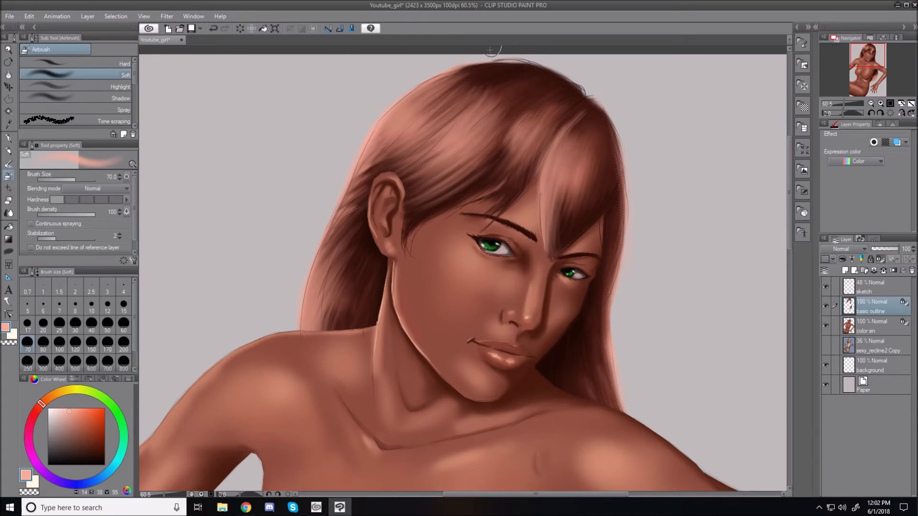
mouse_move(467, 52)
left_mouse_down()
mouse_move(535, 52)
mouse_move(461, 56)
mouse_move(557, 58)
mouse_move(576, 69)
mouse_move(539, 59)
mouse_move(618, 92)
left_mouse_up()
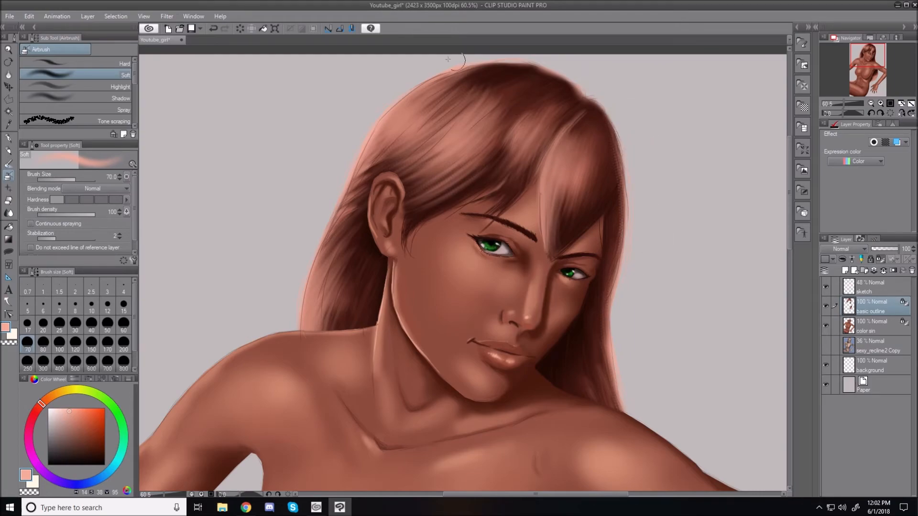
left_click(826, 287)
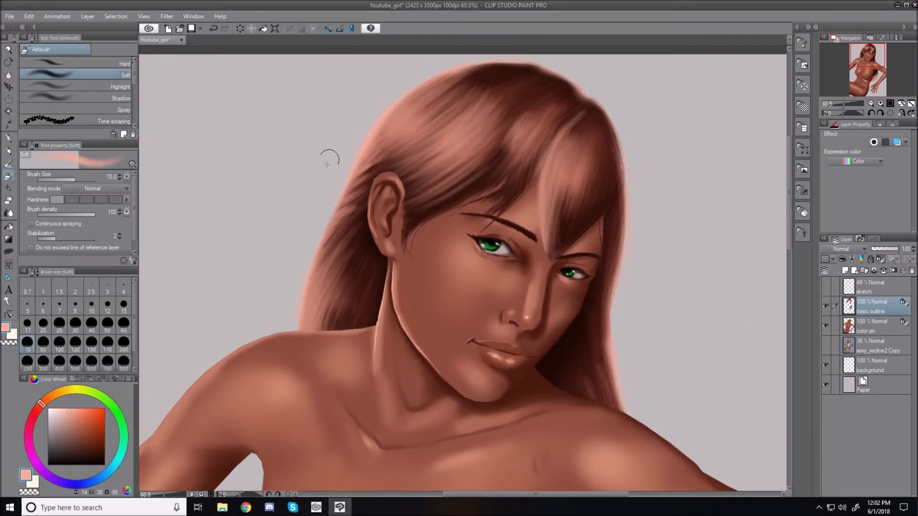
Step: Reduce the Soft airbrush to size 5 and touch up fine light strands at the hair edge behind the ear
key("bracketleft")
key("bracketleft")
key("bracketleft")
key("bracketleft")
key("bracketleft")
key("bracketleft")
key("bracketleft")
key("bracketleft")
key("bracketleft")
key("bracketleft")
key("bracketleft")
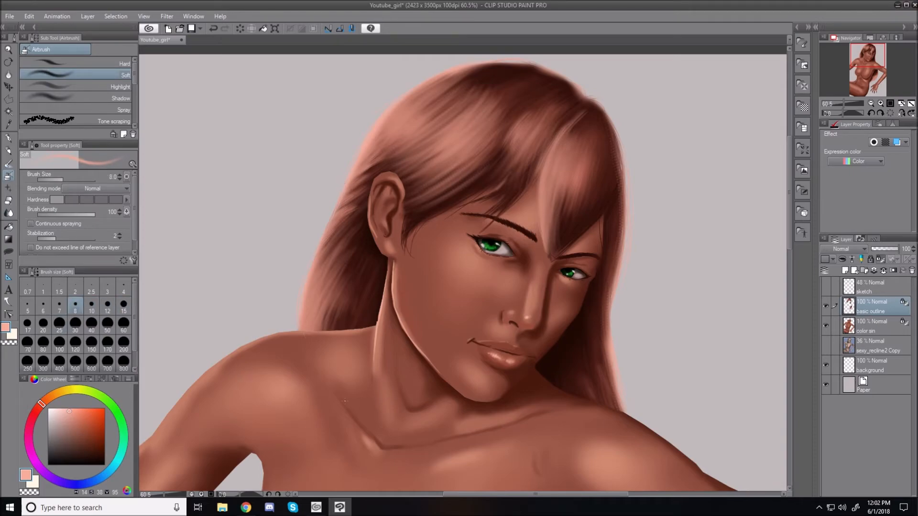
key("bracketleft")
key("bracketleft")
key("bracketleft")
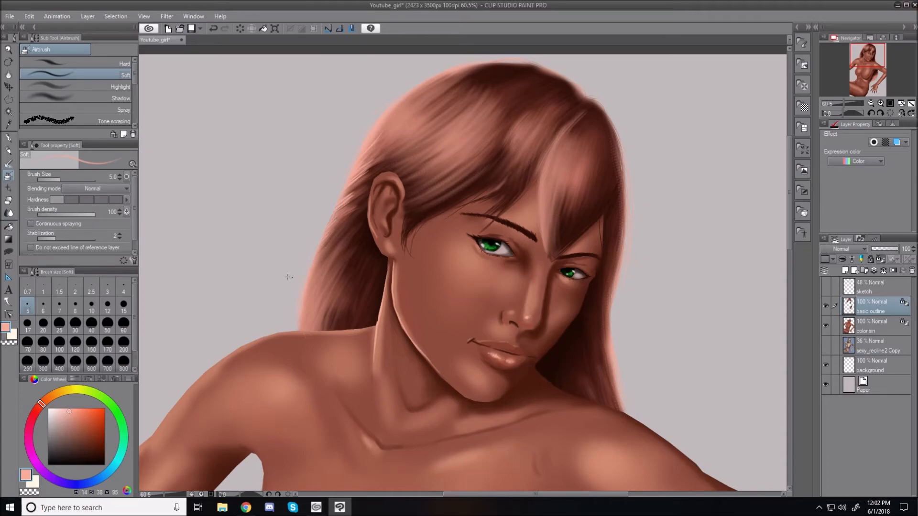
Step: Switch to the Custom Hair airbrush at size 70 and paint light wisps at the tips of the long hair behind the arm
scroll(136, 95, "down", 5)
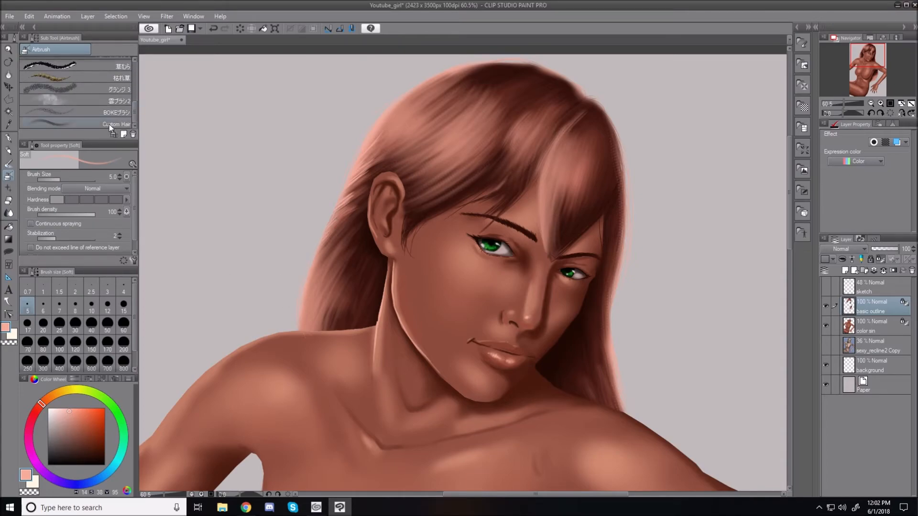
left_click(110, 124)
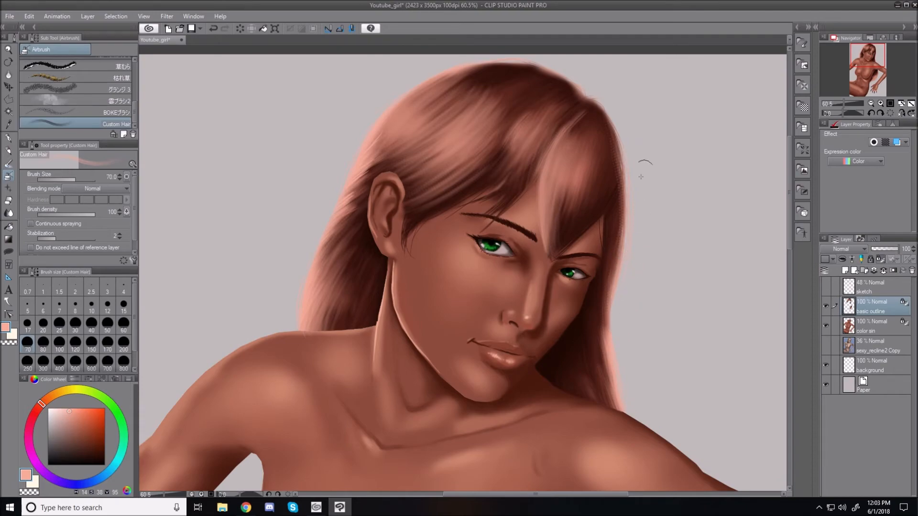
left_click_drag(792, 242, 789, 345)
left_click_drag(520, 277, 514, 296)
left_click_drag(536, 256, 518, 291)
mouse_move(574, 241)
left_mouse_down()
mouse_move(551, 288)
mouse_move(524, 300)
mouse_move(545, 261)
left_mouse_up()
left_click_drag(598, 240, 584, 260)
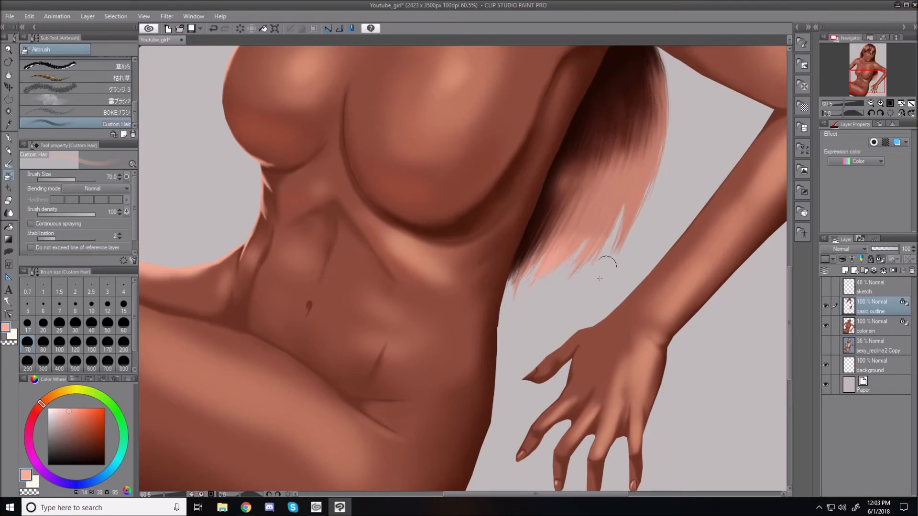
Step: Finish the light wisps at the tips of the long hair behind the arm and pull dark strands down in the sampled dark brown
left_click_drag(606, 219, 588, 255)
left_click_drag(634, 210, 624, 235)
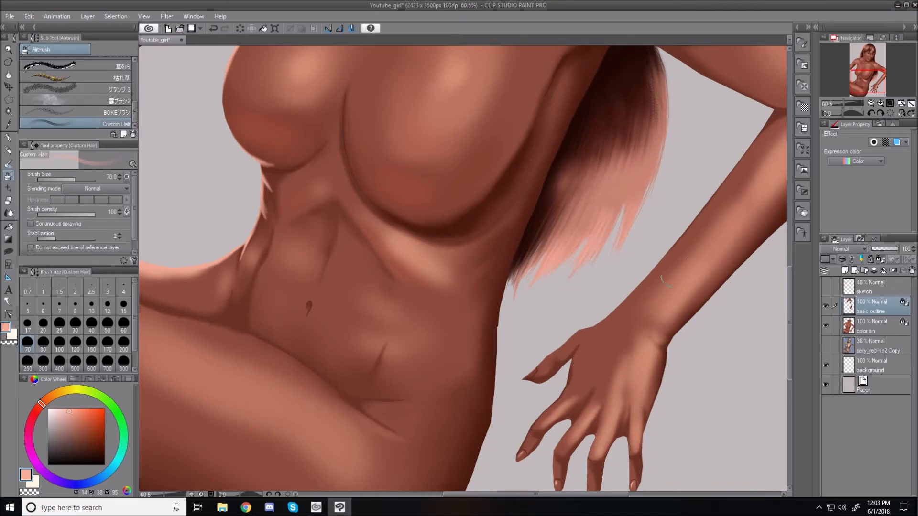
left_click(609, 82, "alt")
left_click_drag(589, 126, 590, 191)
mouse_move(605, 90)
left_mouse_down()
mouse_move(600, 166)
mouse_move(633, 88)
mouse_move(614, 187)
left_mouse_up()
left_click_drag(636, 95, 638, 161)
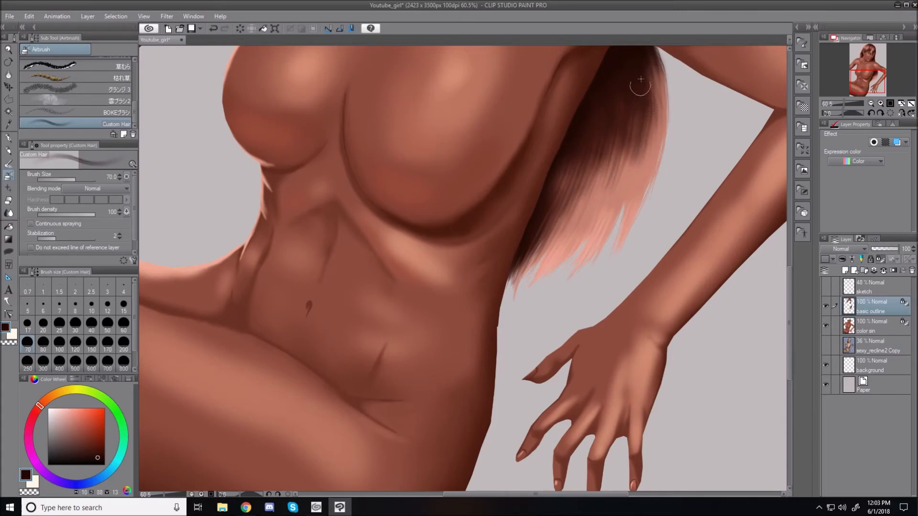
Step: Blend long dark strands down into the light tips across the hair behind the arm with the Custom Hair airbrush
mouse_move(652, 67)
left_mouse_down()
mouse_move(632, 173)
mouse_move(616, 199)
left_mouse_up()
left_click_drag(615, 128, 600, 204)
left_click_drag(598, 165, 565, 241)
left_click_drag(569, 170, 541, 236)
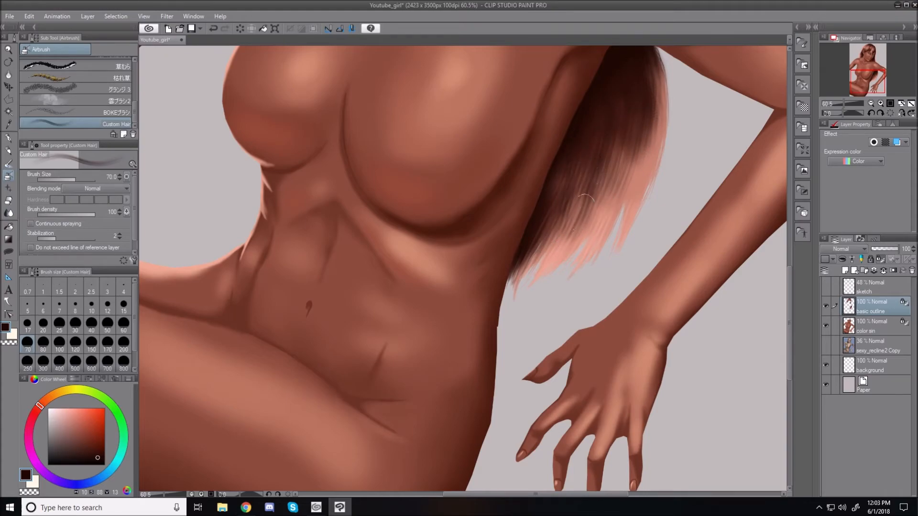
left_click_drag(593, 196, 554, 255)
left_click_drag(622, 146, 577, 243)
left_click_drag(634, 158, 602, 220)
left_click_drag(653, 96, 620, 237)
left_click_drag(610, 160, 596, 189)
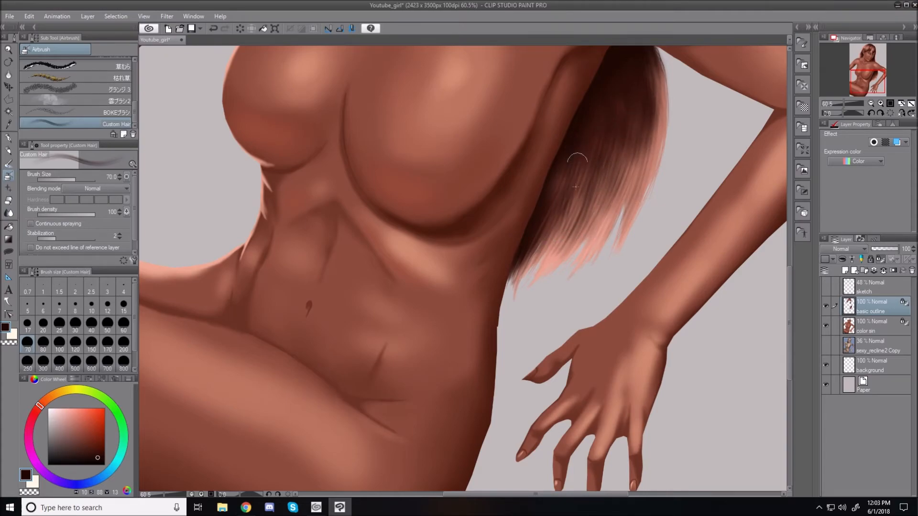
key("ctrl+0")
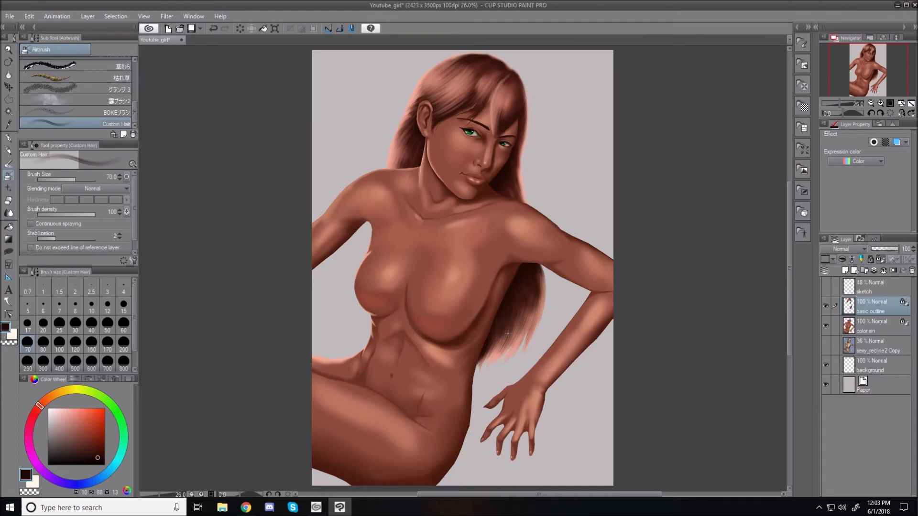
mouse_move(528, 268)
left_mouse_down()
mouse_move(533, 306)
mouse_move(522, 318)
mouse_move(513, 301)
left_mouse_up()
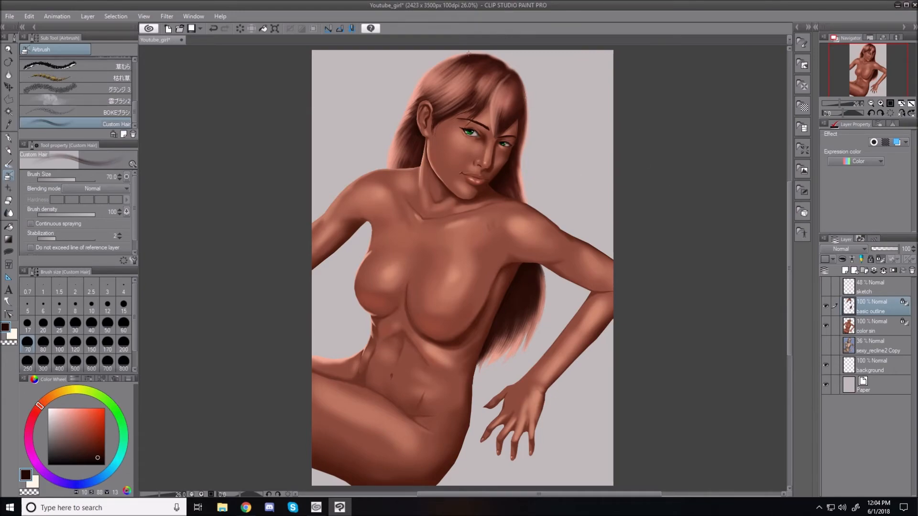
Step: Undo the last stroke, reduce the Custom Hair airbrush to size 40 and pick a light pink (H 10, V 91)
scroll(532, 103, "up", 2)
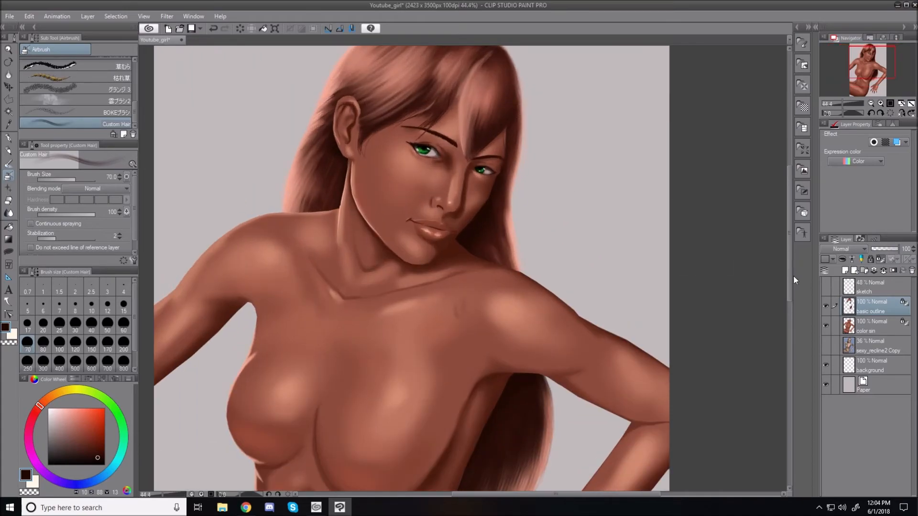
left_click_drag(790, 279, 789, 262)
scroll(432, 101, "up", 1)
scroll(386, 102, "up", 6)
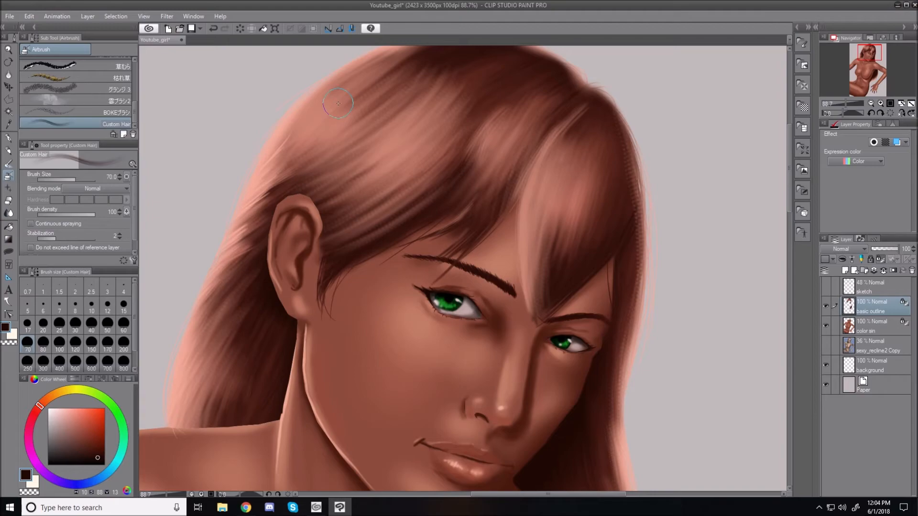
key("bracketleft")
key("bracketleft")
key("bracketleft")
key("ctrl+z")
left_click(67, 414)
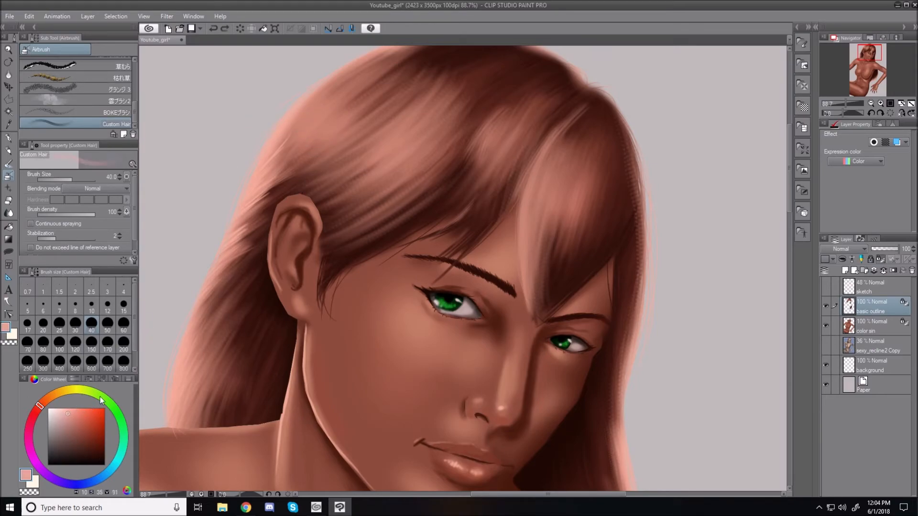
Step: Paint light pink highlight strands along the crown above the ear and down the fringe
left_click_drag(309, 121, 332, 115)
left_click_drag(358, 144, 343, 162)
mouse_move(377, 127)
left_mouse_down()
mouse_move(340, 150)
mouse_move(349, 161)
mouse_move(366, 148)
left_mouse_up()
left_click_drag(420, 125, 385, 159)
left_click_drag(379, 191, 444, 135)
left_click_drag(413, 189, 445, 152)
mouse_move(500, 123)
left_mouse_down()
mouse_move(470, 178)
mouse_move(512, 134)
mouse_move(492, 180)
left_mouse_up()
mouse_move(569, 148)
left_mouse_down()
mouse_move(552, 157)
mouse_move(549, 212)
left_mouse_up()
left_click_drag(579, 182, 562, 239)
left_click_drag(588, 164, 560, 268)
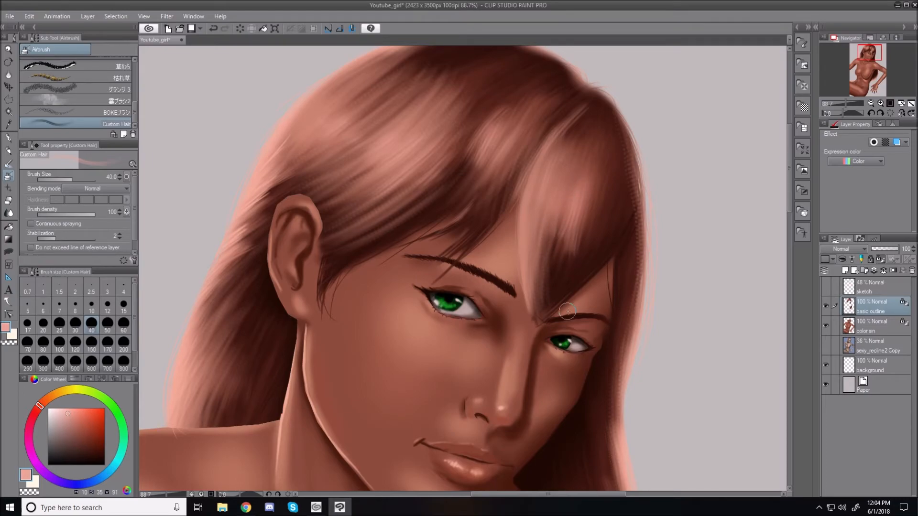
key("ctrl+0")
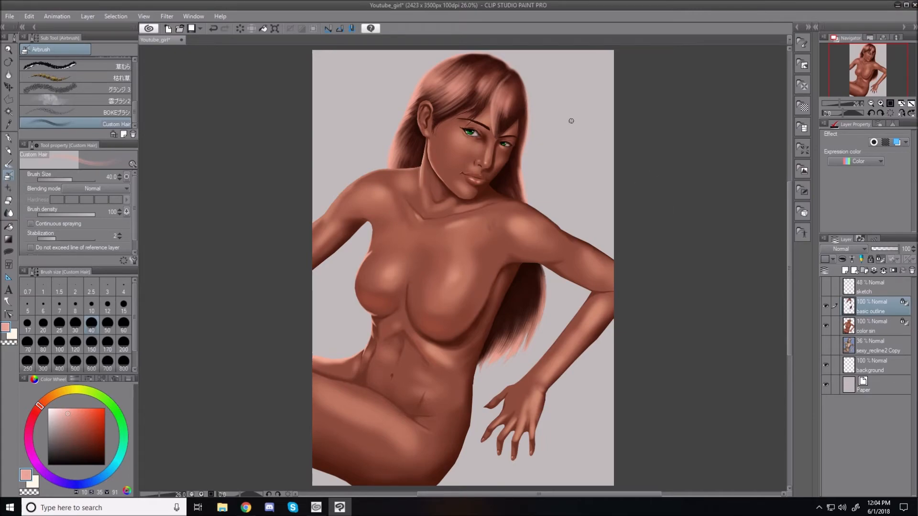
Step: Sample the dark brown of the fringe and paint dark strands over the lower part of the fringe above the nose
left_click_drag(791, 275, 750, 252)
scroll(568, 180, "up", 3)
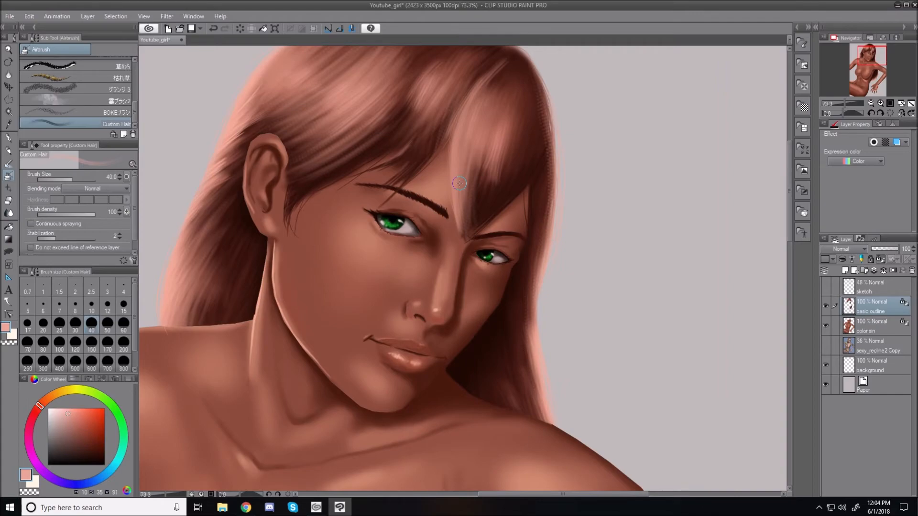
left_click(488, 209, "alt")
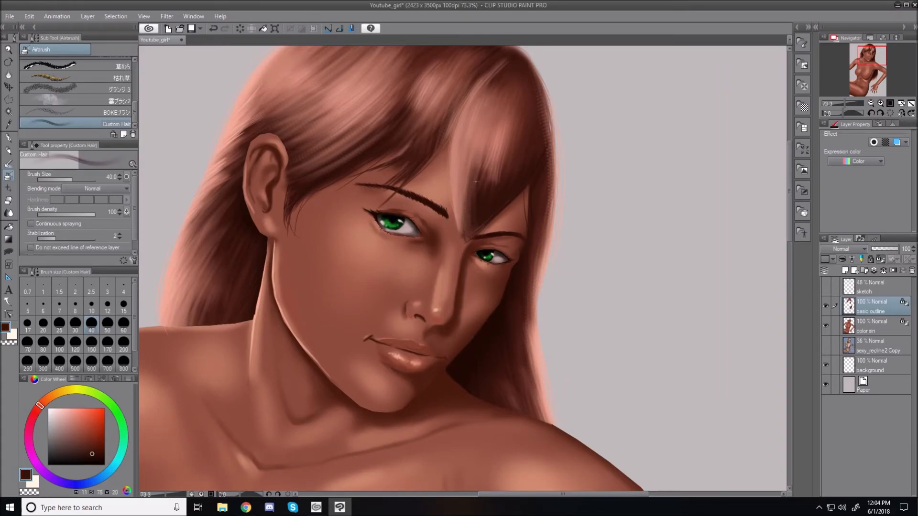
left_click_drag(471, 149, 462, 220)
left_click_drag(465, 167, 467, 241)
mouse_move(459, 140)
left_mouse_down()
mouse_move(463, 230)
mouse_move(463, 173)
left_mouse_up()
left_click_drag(494, 144, 492, 206)
mouse_move(488, 126)
left_mouse_down()
mouse_move(478, 220)
mouse_move(500, 104)
mouse_move(472, 212)
mouse_move(490, 119)
mouse_move(464, 190)
mouse_move(474, 140)
mouse_move(463, 166)
mouse_move(492, 130)
mouse_move(476, 195)
mouse_move(486, 163)
mouse_move(467, 149)
mouse_move(467, 231)
left_mouse_up()
left_click_drag(458, 155, 458, 215)
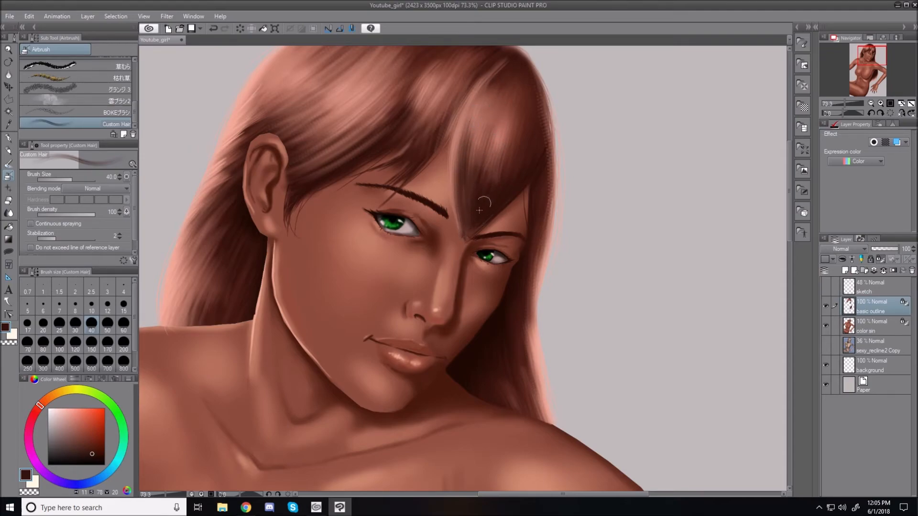
Step: Sample mid and lighter reddish tones from the fringe and soften the light strand along its inner edge
left_click(503, 108, "alt")
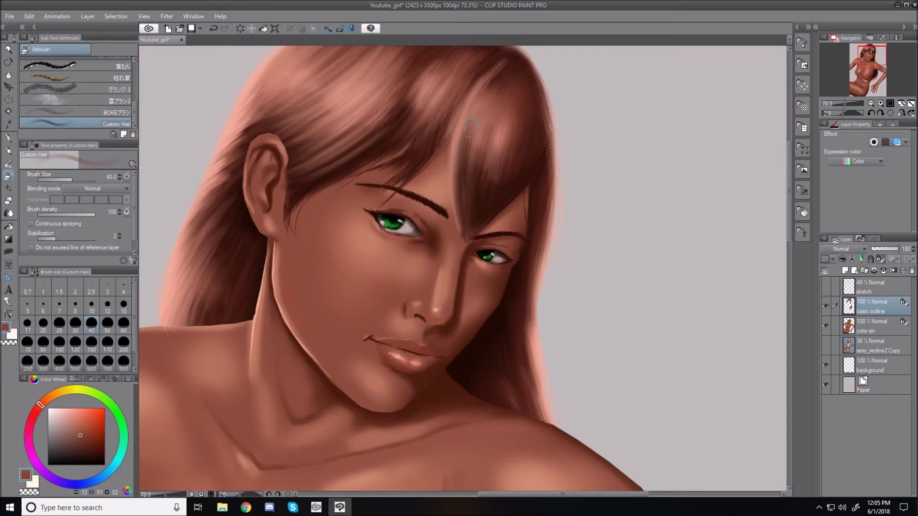
left_click(503, 136, "alt")
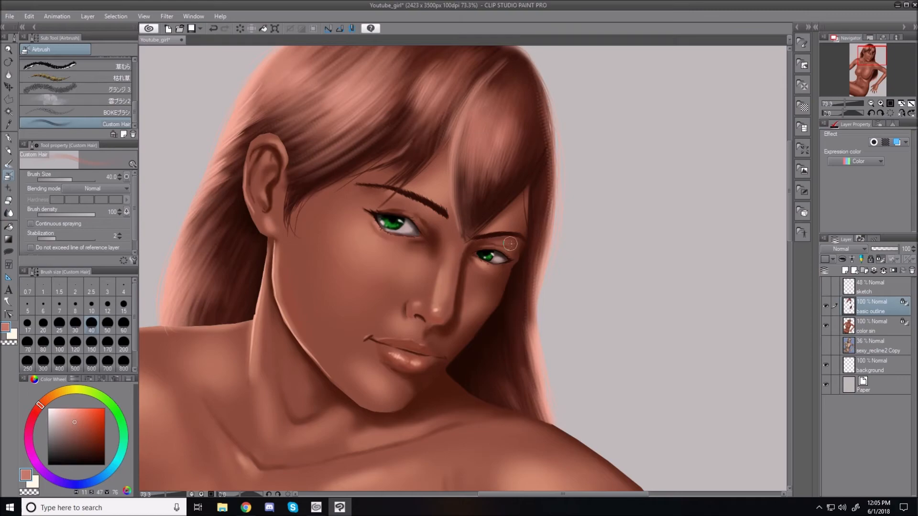
mouse_move(458, 162)
left_mouse_down()
mouse_move(459, 212)
mouse_move(462, 131)
mouse_move(460, 229)
mouse_move(458, 140)
mouse_move(462, 197)
left_mouse_up()
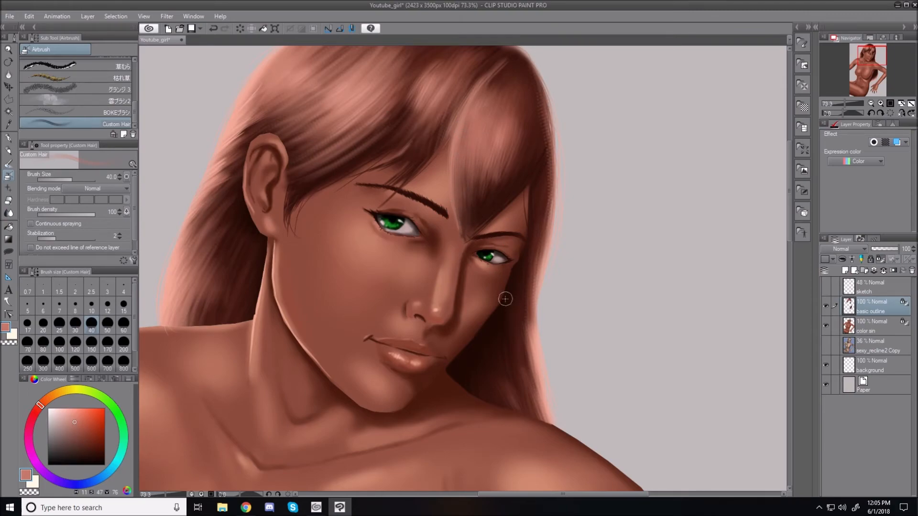
key("ctrl+0")
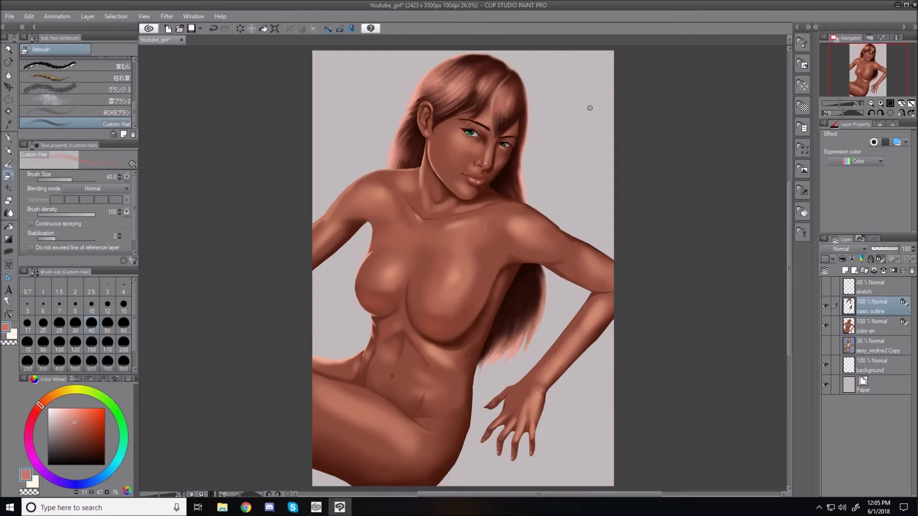
Step: Sample the hair's reddish-brown and dark brown tones and blend away the light line at the top of the fringe parting
scroll(523, 75, "up", 2)
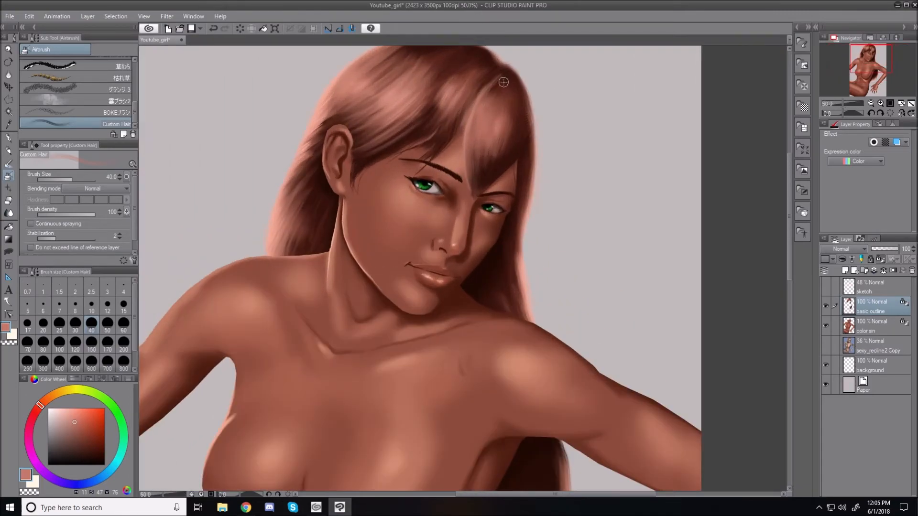
left_click(511, 73, "alt")
mouse_move(508, 74)
left_mouse_down()
mouse_move(479, 100)
mouse_move(503, 71)
mouse_move(475, 104)
mouse_move(510, 100)
mouse_move(502, 80)
mouse_move(472, 120)
mouse_move(489, 90)
left_mouse_up()
left_click(510, 85, "alt")
left_click(503, 101, "alt")
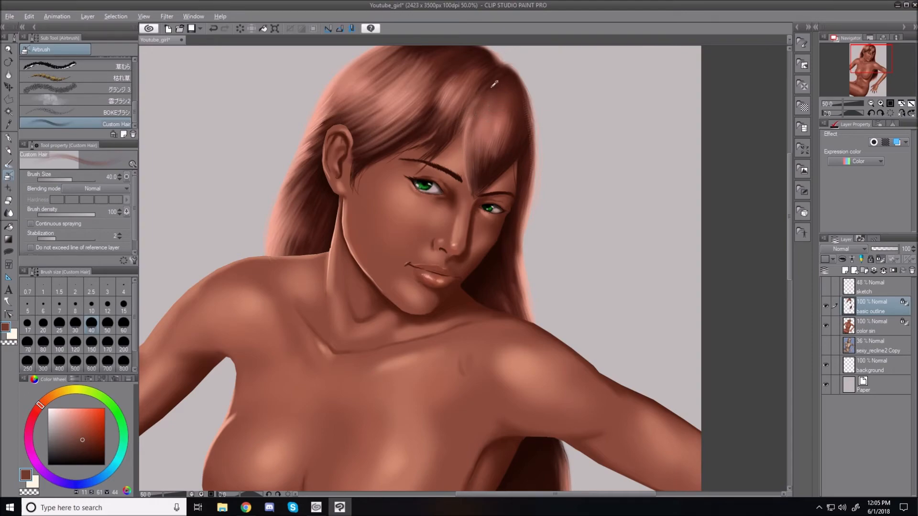
left_click(493, 70, "alt")
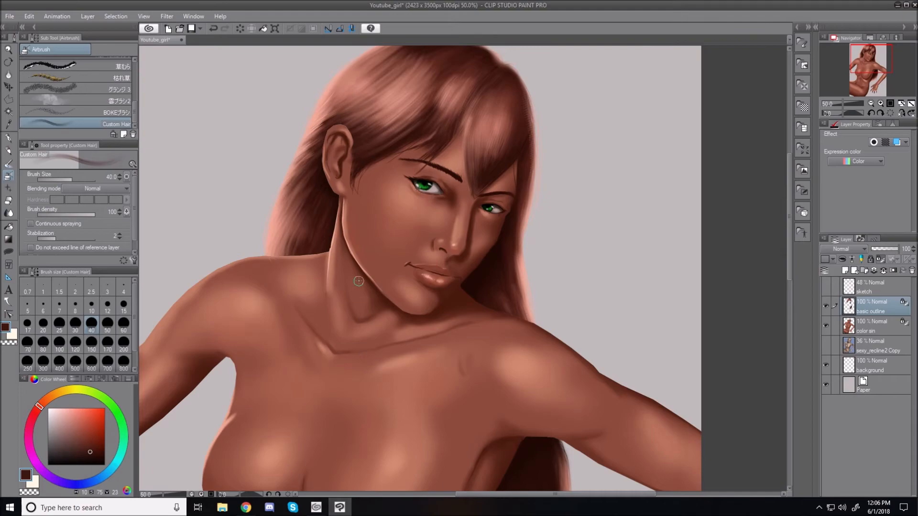
key("ctrl+0")
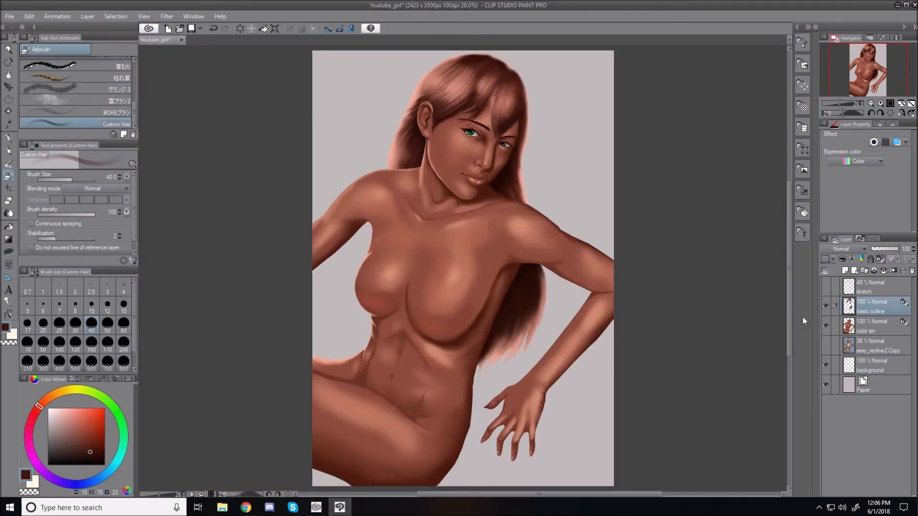
Step: Hide the basic outline layer, add a new raster layer above it and switch to the Fill-in-mono marker
left_click(826, 306)
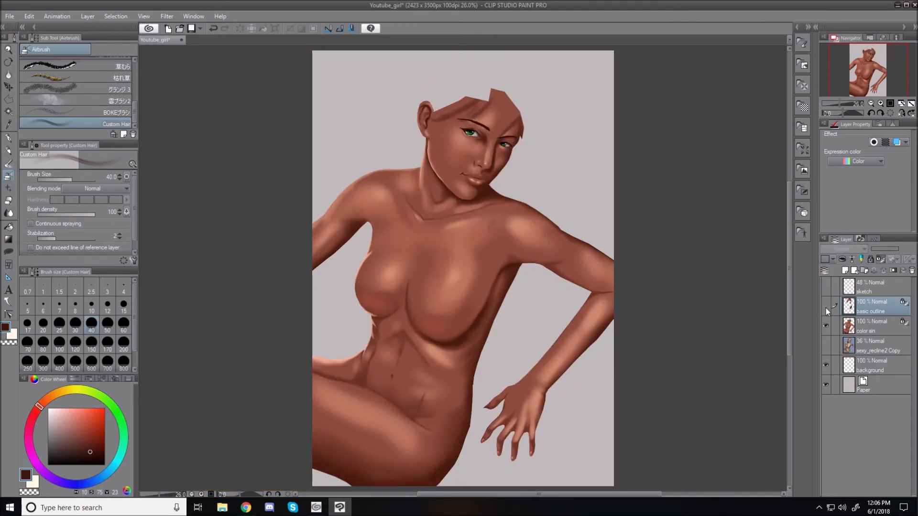
left_click(845, 271)
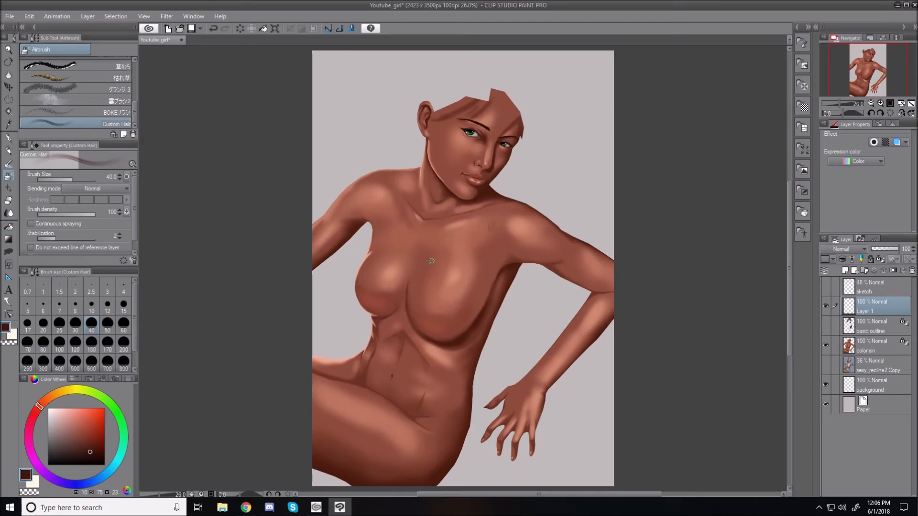
left_click(8, 139)
left_click(99, 49)
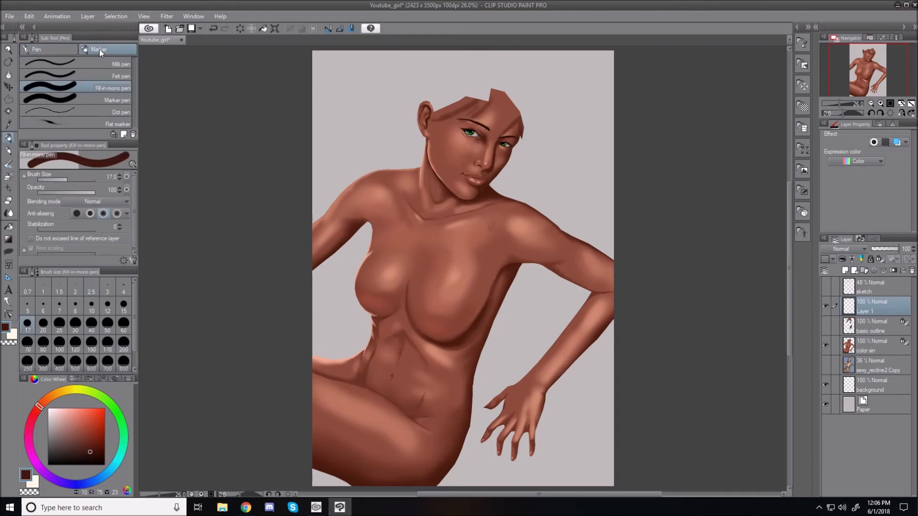
scroll(476, 117, "up", 3)
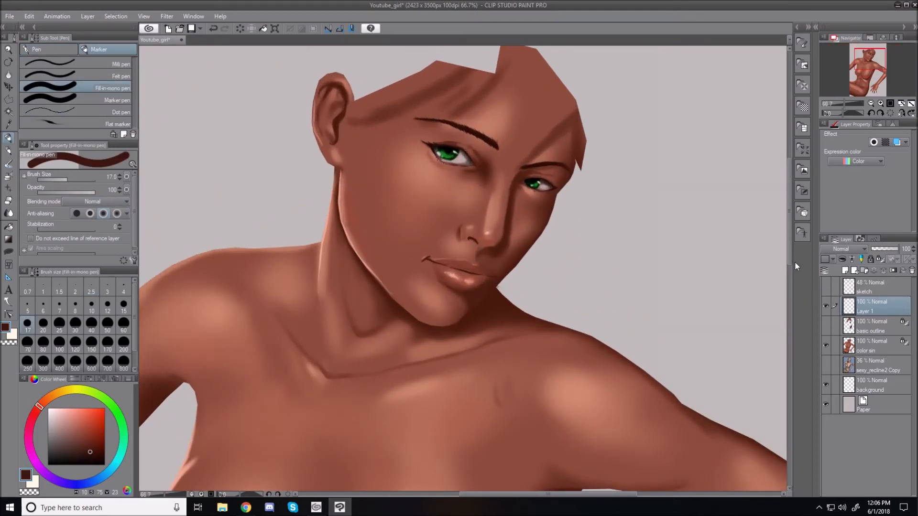
left_click_drag(790, 257, 790, 231)
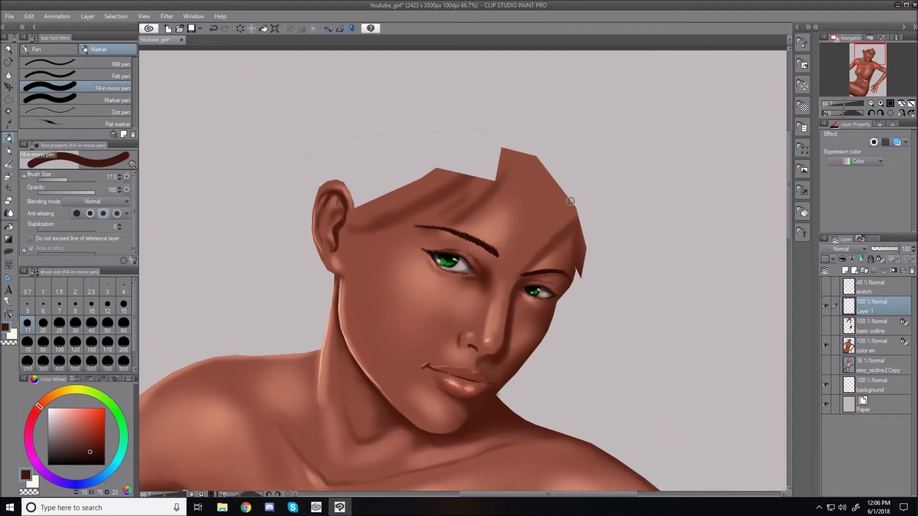
Step: Show the sketch layer and block in flat dark brown hair from the parting down the far side of the face to the shoulder
left_click_drag(528, 125, 525, 177)
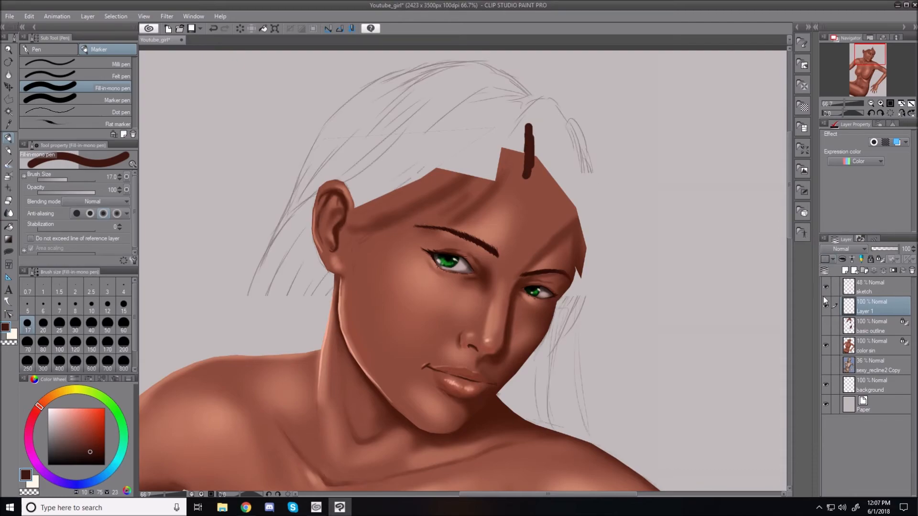
mouse_move(530, 111)
left_mouse_down()
mouse_move(546, 119)
mouse_move(527, 97)
mouse_move(579, 153)
left_mouse_up()
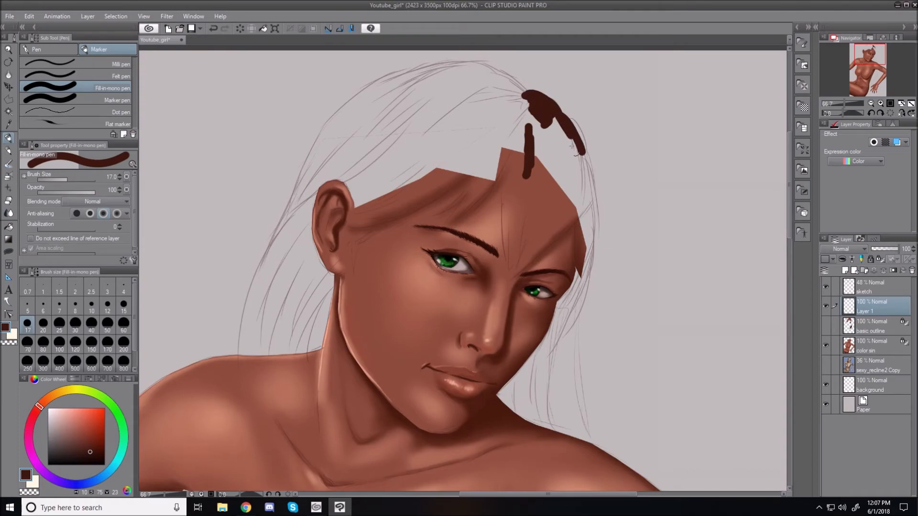
mouse_move(546, 106)
left_mouse_down()
mouse_move(564, 118)
mouse_move(541, 104)
mouse_move(571, 133)
mouse_move(554, 120)
mouse_move(577, 180)
mouse_move(584, 174)
mouse_move(559, 119)
mouse_move(569, 125)
mouse_move(580, 170)
mouse_move(582, 270)
mouse_move(588, 220)
mouse_move(582, 284)
mouse_move(588, 263)
mouse_move(519, 382)
left_mouse_up()
mouse_move(575, 299)
left_mouse_down()
mouse_move(547, 349)
mouse_move(576, 284)
mouse_move(570, 345)
mouse_move(579, 272)
mouse_move(577, 348)
mouse_move(581, 254)
mouse_move(572, 386)
mouse_move(585, 434)
left_mouse_up()
mouse_move(543, 352)
left_mouse_down()
mouse_move(500, 394)
mouse_move(510, 400)
mouse_move(500, 395)
mouse_move(520, 406)
mouse_move(570, 370)
mouse_move(573, 404)
mouse_move(563, 380)
mouse_move(552, 391)
mouse_move(544, 374)
mouse_move(530, 398)
left_mouse_up()
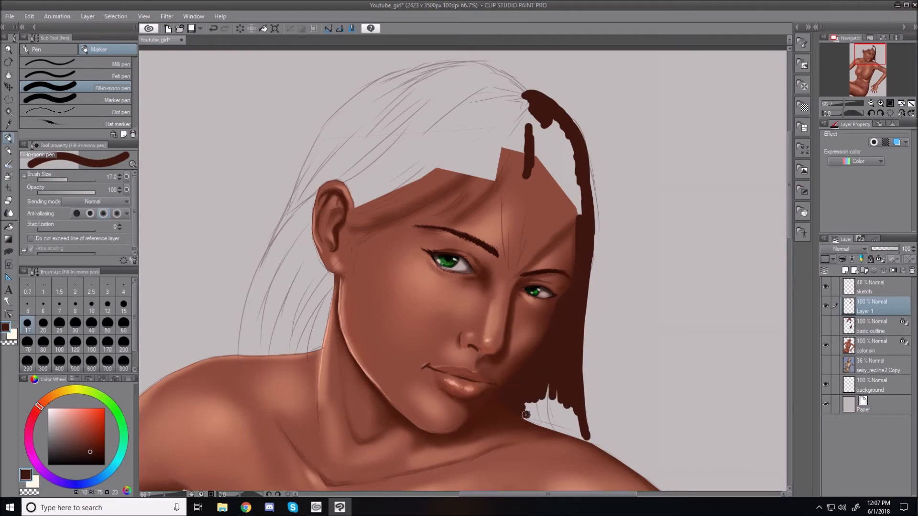
mouse_move(535, 415)
left_mouse_down()
mouse_move(549, 371)
mouse_move(556, 409)
mouse_move(562, 391)
mouse_move(577, 420)
mouse_move(541, 406)
mouse_move(532, 418)
mouse_move(571, 422)
mouse_move(545, 422)
mouse_move(582, 431)
left_mouse_up()
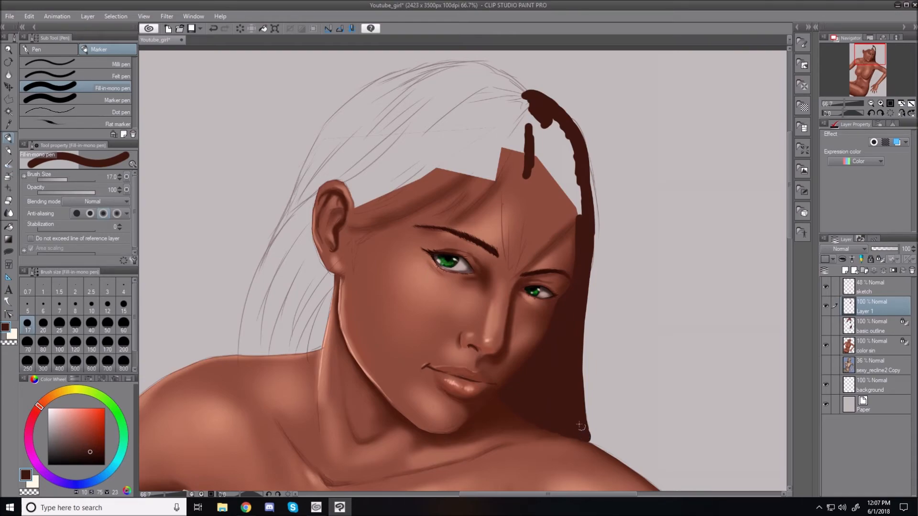
Step: Block in dark brown hair behind the ear and fill the crown down to the forehead with the Fill-in-mono marker
mouse_move(317, 176)
left_mouse_down()
mouse_move(326, 172)
mouse_move(310, 190)
mouse_move(323, 175)
mouse_move(306, 237)
mouse_move(326, 274)
mouse_move(306, 225)
left_mouse_up()
mouse_move(324, 270)
left_mouse_down()
mouse_move(329, 284)
mouse_move(319, 341)
left_mouse_up()
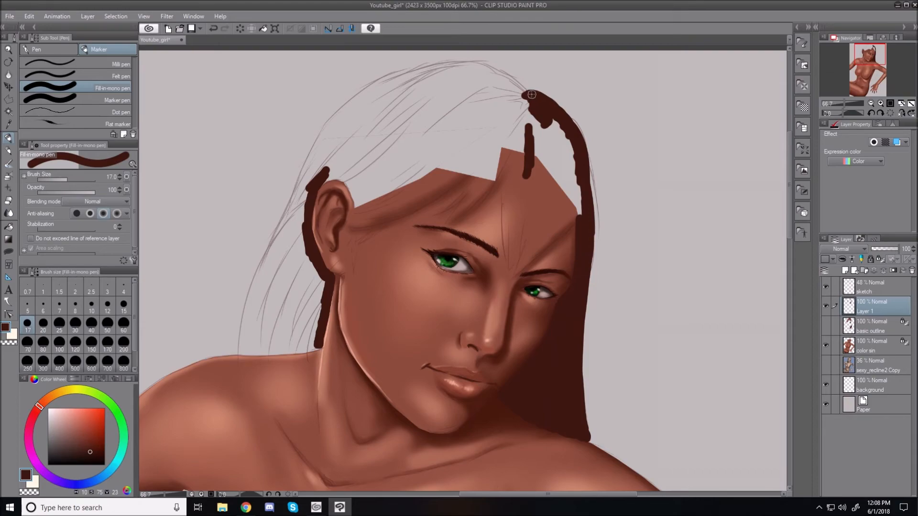
left_click_drag(520, 86, 494, 77)
mouse_move(304, 188)
left_mouse_down()
mouse_move(321, 146)
mouse_move(355, 107)
mouse_move(422, 74)
mouse_move(476, 65)
mouse_move(506, 78)
mouse_move(513, 92)
mouse_move(478, 69)
mouse_move(426, 80)
mouse_move(474, 67)
mouse_move(397, 89)
mouse_move(359, 113)
mouse_move(309, 184)
left_mouse_up()
mouse_move(343, 130)
left_mouse_down()
mouse_move(416, 86)
mouse_move(408, 93)
mouse_move(463, 80)
mouse_move(477, 95)
mouse_move(463, 99)
mouse_move(455, 92)
mouse_move(461, 81)
mouse_move(439, 86)
mouse_move(475, 82)
mouse_move(514, 99)
mouse_move(561, 139)
mouse_move(472, 99)
mouse_move(420, 96)
mouse_move(366, 132)
mouse_move(371, 116)
mouse_move(340, 152)
mouse_move(365, 157)
mouse_move(435, 114)
mouse_move(436, 141)
mouse_move(449, 121)
mouse_move(531, 128)
mouse_move(514, 133)
mouse_move(543, 135)
mouse_move(561, 150)
mouse_move(568, 178)
mouse_move(547, 142)
mouse_move(562, 163)
mouse_move(525, 132)
mouse_move(458, 142)
mouse_move(502, 138)
mouse_move(496, 152)
mouse_move(451, 161)
mouse_move(414, 151)
mouse_move(415, 159)
mouse_move(386, 159)
mouse_move(366, 184)
mouse_move(378, 169)
mouse_move(383, 184)
mouse_move(449, 151)
mouse_move(546, 163)
mouse_move(516, 161)
mouse_move(546, 188)
mouse_move(568, 180)
mouse_move(575, 204)
mouse_move(555, 191)
left_mouse_up()
key("bracketright")
key("bracketright")
key("bracketright")
key("bracketright")
key("bracketright")
Step: Reduce the marker to size 10, fill the gap above the ear and outline the hair behind it down to the shoulder
key("bracketleft")
key("bracketleft")
key("bracketleft")
key("bracketleft")
key("bracketleft")
key("bracketleft")
key("bracketleft")
key("bracketleft")
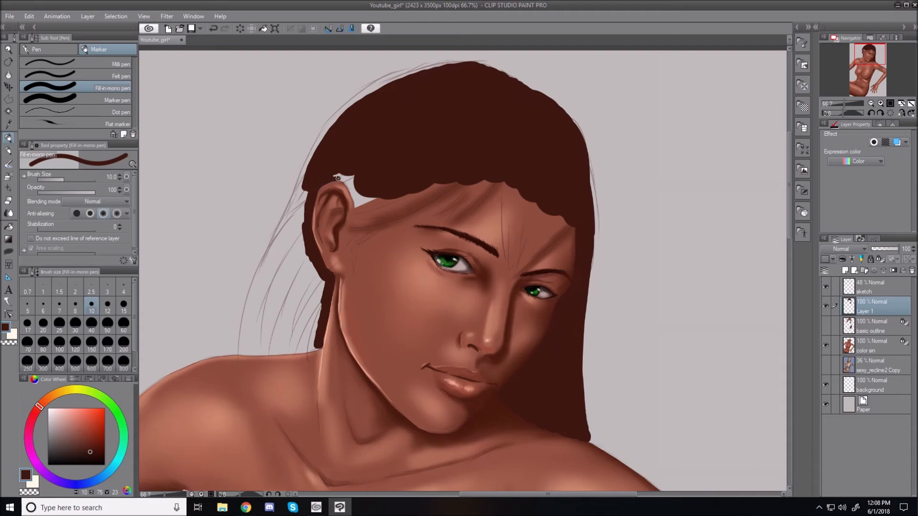
mouse_move(340, 178)
left_mouse_down()
mouse_move(355, 202)
mouse_move(351, 179)
mouse_move(357, 210)
mouse_move(370, 197)
left_mouse_up()
left_click_drag(306, 182, 299, 219)
mouse_move(318, 151)
left_mouse_down()
mouse_move(293, 250)
mouse_move(297, 215)
left_mouse_up()
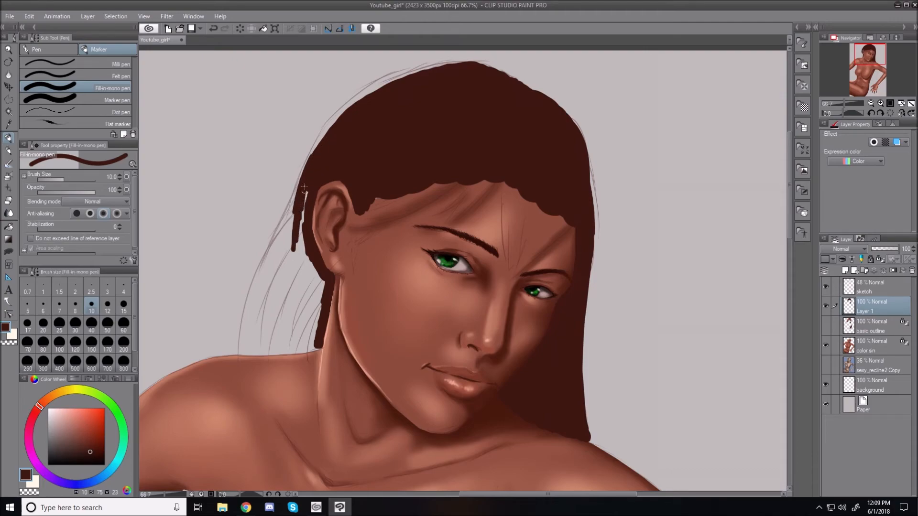
left_click_drag(295, 203, 293, 286)
left_click_drag(291, 234, 295, 318)
left_click_drag(290, 273, 296, 349)
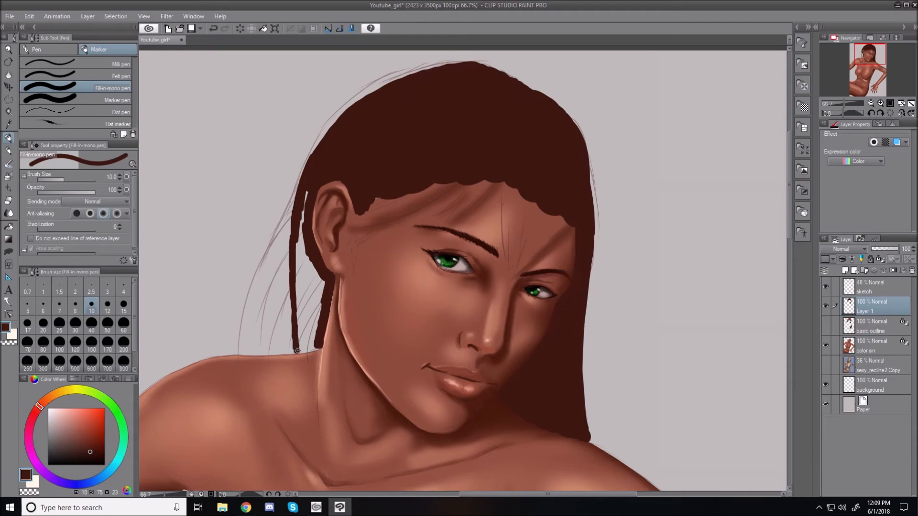
Step: Fill the outlined gap behind the ear with flat dark brown hair down to the shoulder
left_click_drag(299, 225, 299, 328)
mouse_move(302, 244)
left_mouse_down()
mouse_move(304, 311)
mouse_move(310, 306)
left_mouse_up()
mouse_move(310, 268)
left_mouse_down()
mouse_move(322, 307)
mouse_move(306, 300)
mouse_move(301, 352)
mouse_move(318, 350)
mouse_move(312, 331)
left_mouse_up()
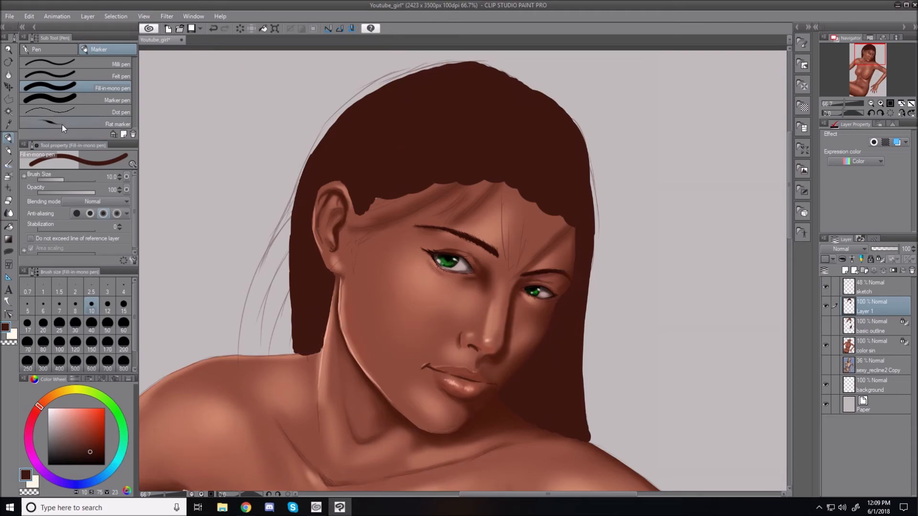
Step: Switch to the G-pen and smooth the scalloped hairline above the temple with dark strokes at sizes 10 and 7
left_click(54, 50)
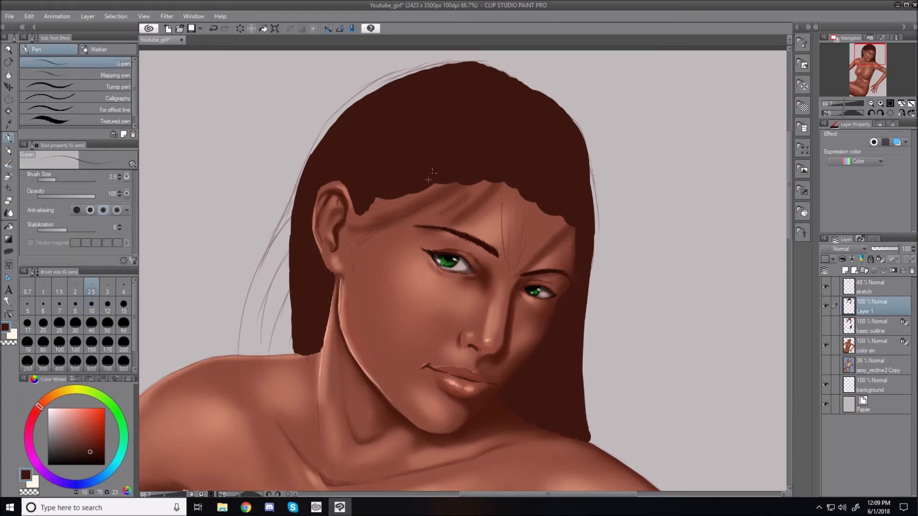
left_click(92, 306)
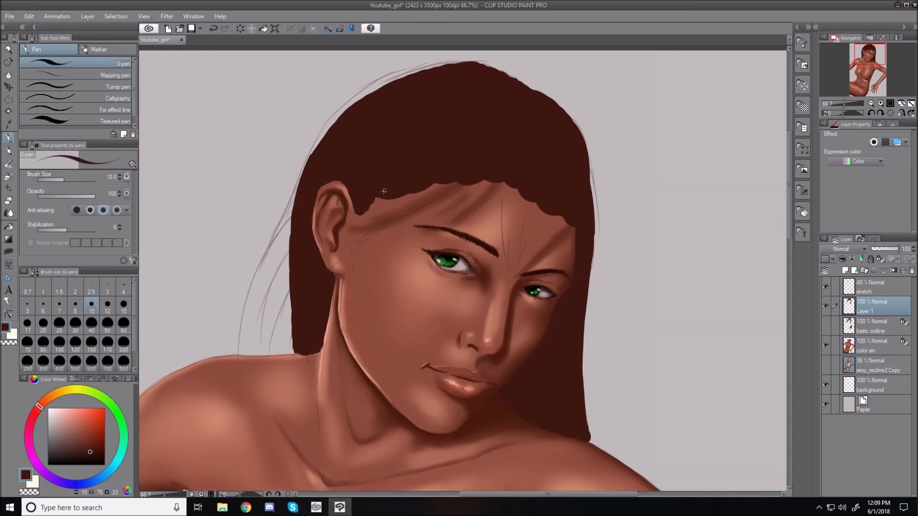
left_click_drag(369, 200, 400, 195)
key("bracketleft")
key("bracketleft")
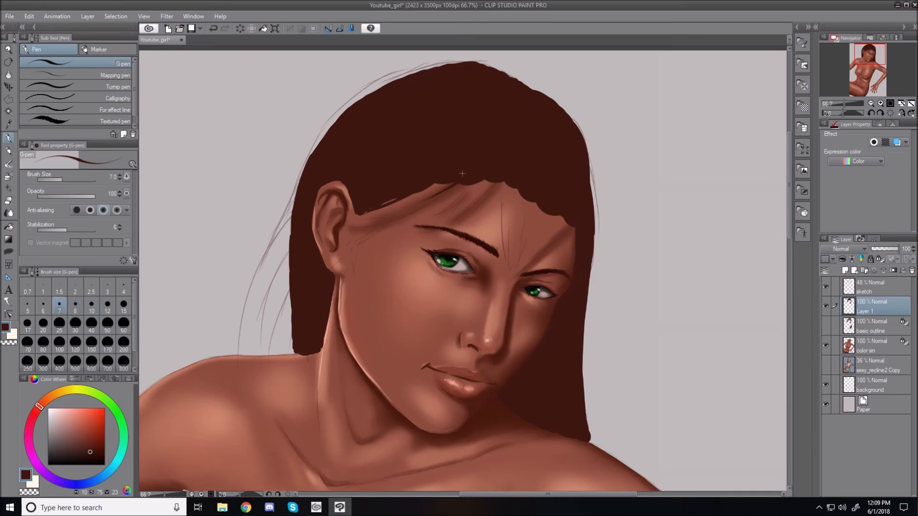
left_click_drag(461, 184, 407, 205)
left_click_drag(440, 184, 389, 205)
Step: Thicken the dark hairline from the forehead down to the ear with the G-pen at size 15
key("bracketright")
key("bracketright")
key("bracketright")
key("bracketright")
mouse_move(448, 185)
left_mouse_down()
mouse_move(398, 198)
mouse_move(462, 170)
mouse_move(358, 219)
left_mouse_up()
left_click_drag(398, 209, 378, 215)
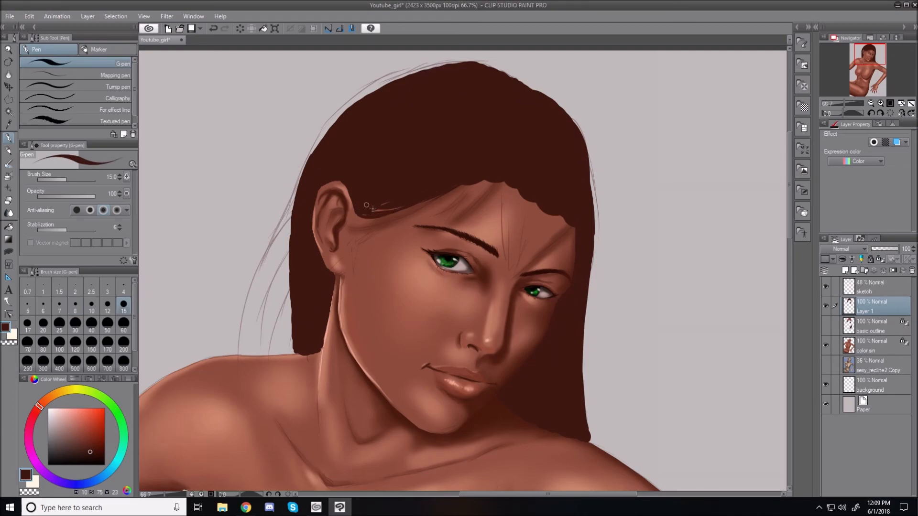
left_click_drag(408, 203, 367, 216)
left_click_drag(465, 185, 438, 202)
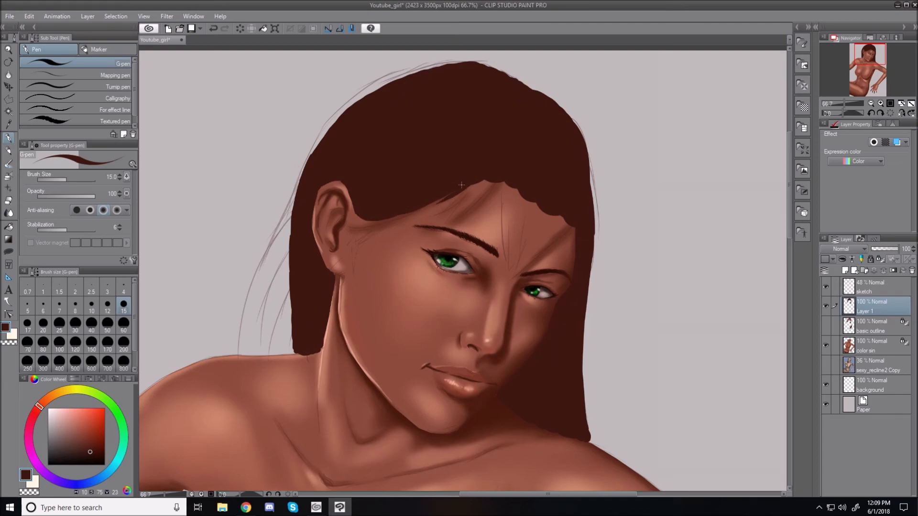
Step: Draw thin dark strands at size 7 along the temple, over the forehead and down its centre
key("bracketleft")
key("bracketleft")
key("bracketleft")
key("bracketleft")
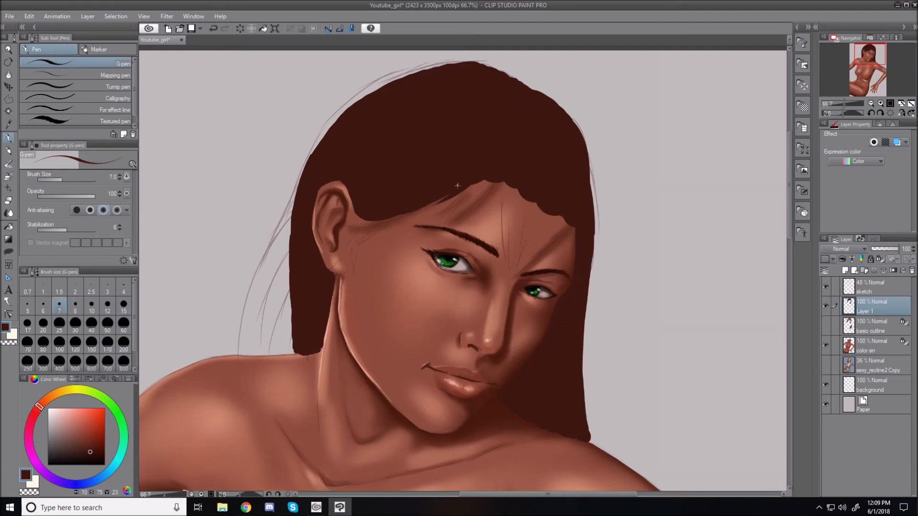
left_click_drag(442, 200, 353, 227)
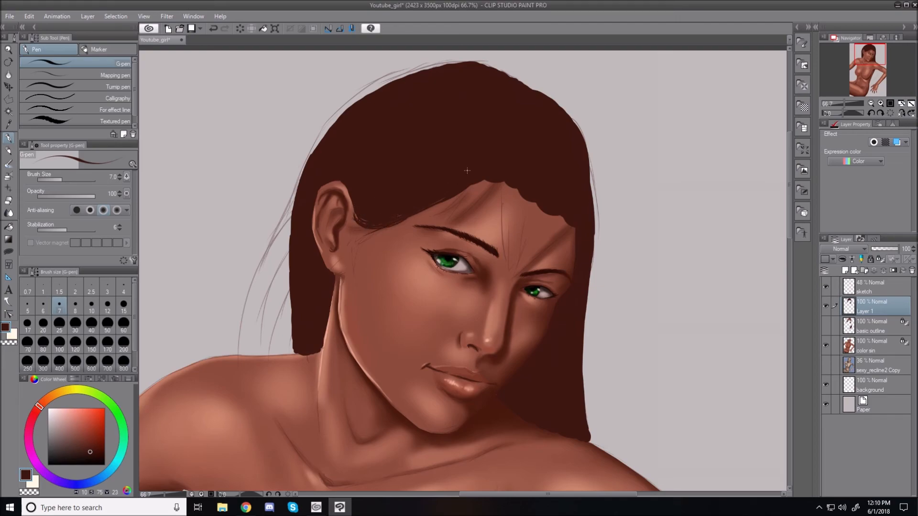
mouse_move(481, 182)
left_mouse_down()
mouse_move(446, 195)
mouse_move(433, 213)
mouse_move(460, 209)
mouse_move(448, 226)
left_mouse_up()
left_click_drag(479, 193, 447, 226)
left_click_drag(493, 184, 462, 216)
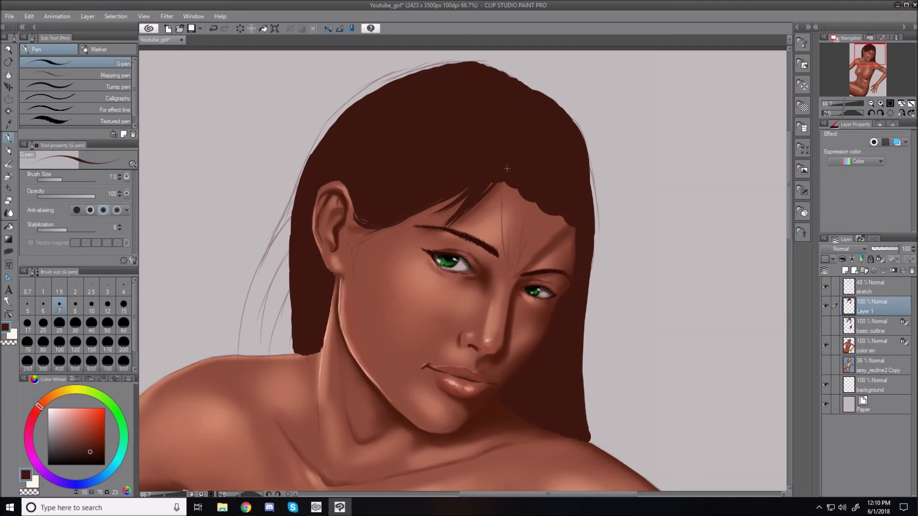
mouse_move(498, 184)
left_mouse_down()
mouse_move(445, 225)
mouse_move(484, 199)
left_mouse_up()
left_click_drag(508, 184, 502, 254)
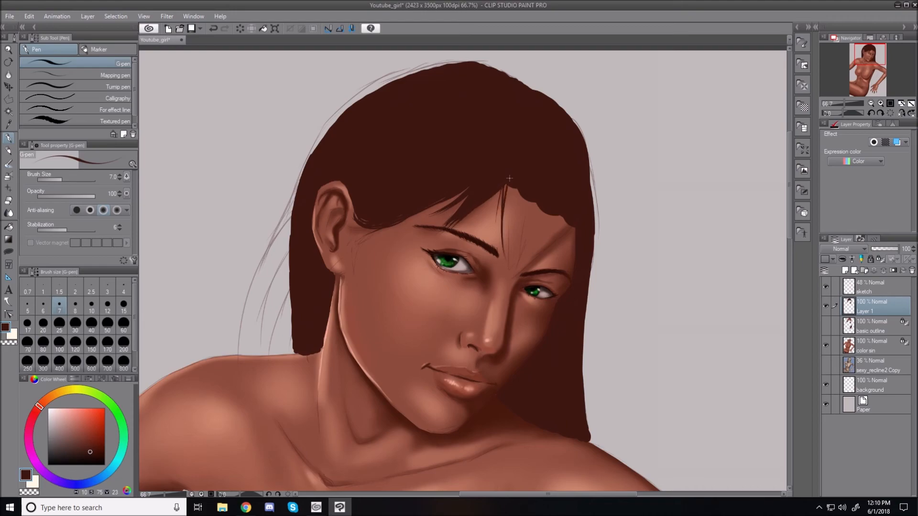
mouse_move(505, 185)
left_mouse_down()
mouse_move(501, 253)
mouse_move(506, 226)
left_mouse_up()
Step: Paint a solid pointed fringe at size 15 down between the eyebrows and across to the far temple
key("bracketright")
key("bracketright")
key("bracketright")
key("bracketright")
mouse_move(508, 188)
left_mouse_down()
mouse_move(505, 266)
mouse_move(508, 237)
mouse_move(508, 266)
mouse_move(515, 246)
mouse_move(513, 258)
left_mouse_up()
mouse_move(526, 200)
left_mouse_down()
mouse_move(509, 266)
mouse_move(516, 252)
left_mouse_up()
left_click_drag(533, 203, 509, 271)
left_click_drag(535, 205, 523, 259)
left_click_drag(547, 190, 519, 272)
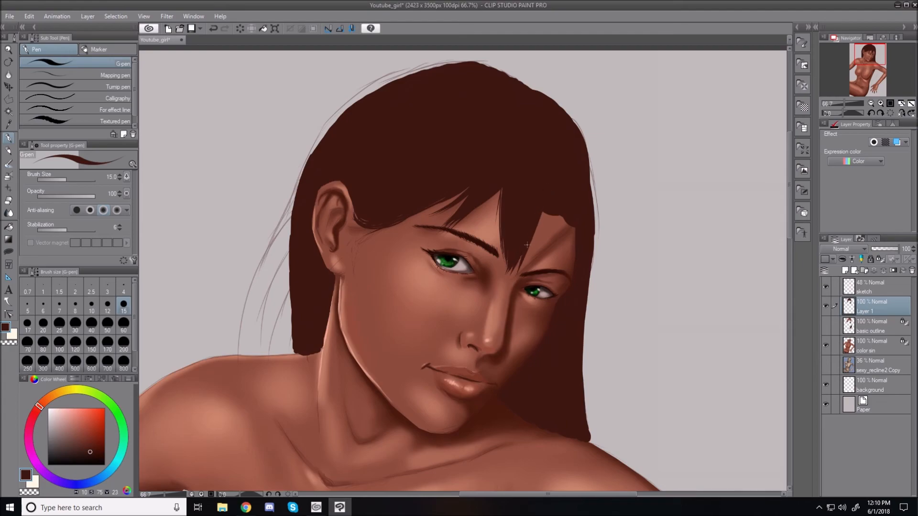
left_click_drag(547, 200, 522, 268)
left_click_drag(555, 216, 530, 263)
mouse_move(572, 223)
left_mouse_down()
mouse_move(557, 242)
mouse_move(568, 274)
left_mouse_up()
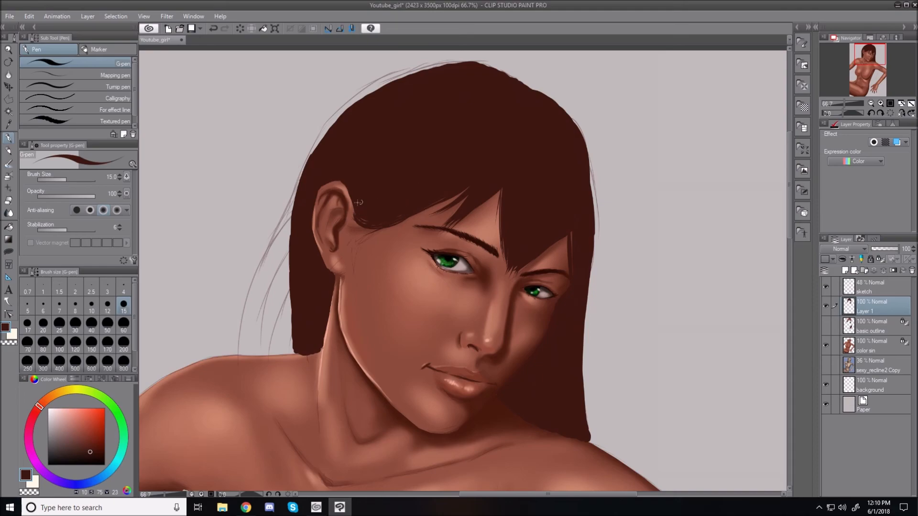
Step: Fill the hair edge beside the ear and add stray strands over the brow and nose bridge at size 8
mouse_move(362, 223)
left_mouse_down()
mouse_move(390, 231)
mouse_move(377, 221)
left_mouse_up()
key("bracketleft")
key("bracketleft")
key("bracketleft")
left_click_drag(478, 203, 445, 248)
left_click_drag(468, 187, 407, 240)
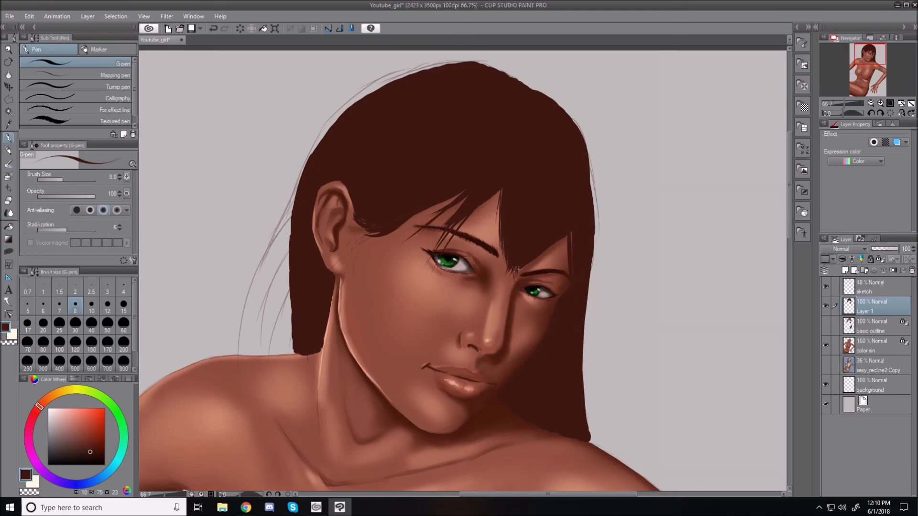
left_click_drag(500, 205, 503, 309)
Step: Draw loose dark strands along the outer hair edges behind the ear and on the far side of the face
left_click_drag(291, 270, 290, 344)
left_click_drag(289, 307, 294, 356)
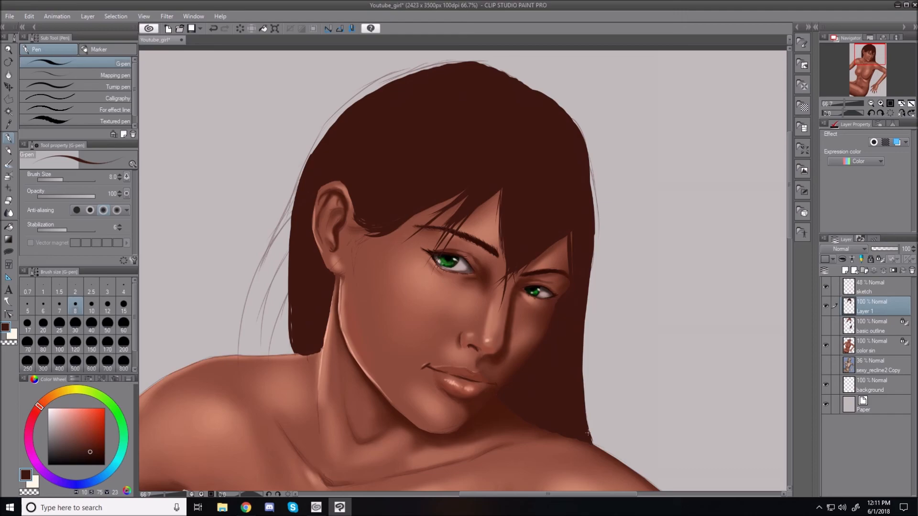
left_click_drag(592, 257, 593, 423)
left_click_drag(587, 321, 583, 418)
left_click_drag(589, 285, 586, 380)
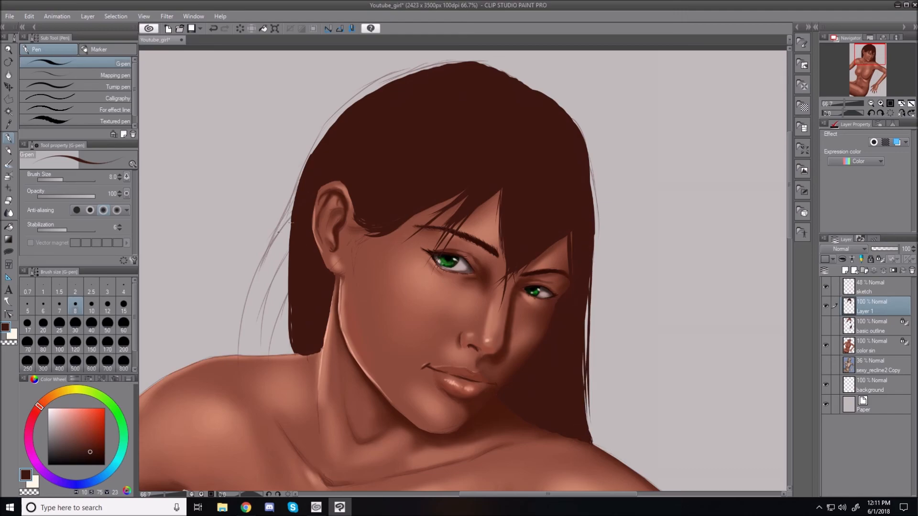
left_click_drag(289, 258, 285, 342)
left_click_drag(291, 214, 282, 355)
left_click_drag(290, 238, 286, 356)
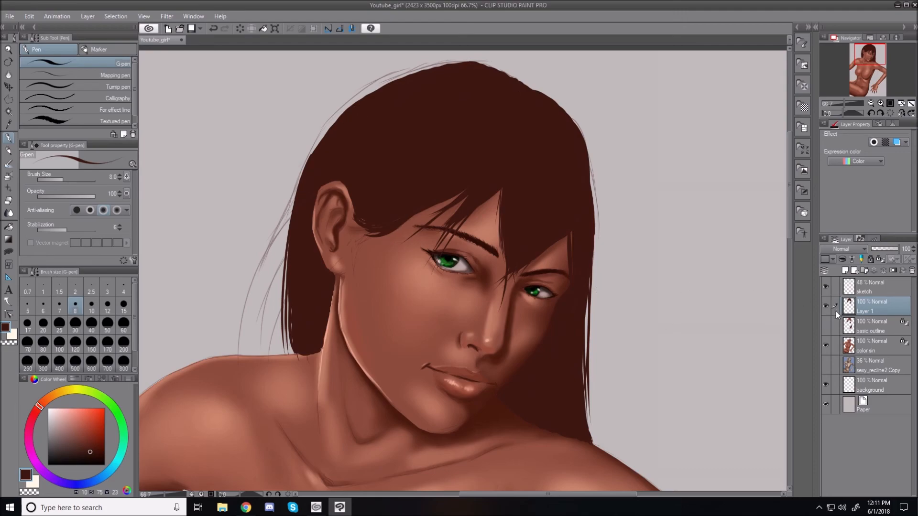
Step: Lock the hair layer's transparent pixels and paint lighter reddish-brown strands over the hair with the Custom Hair airbrush
left_click(880, 259)
left_click(9, 177)
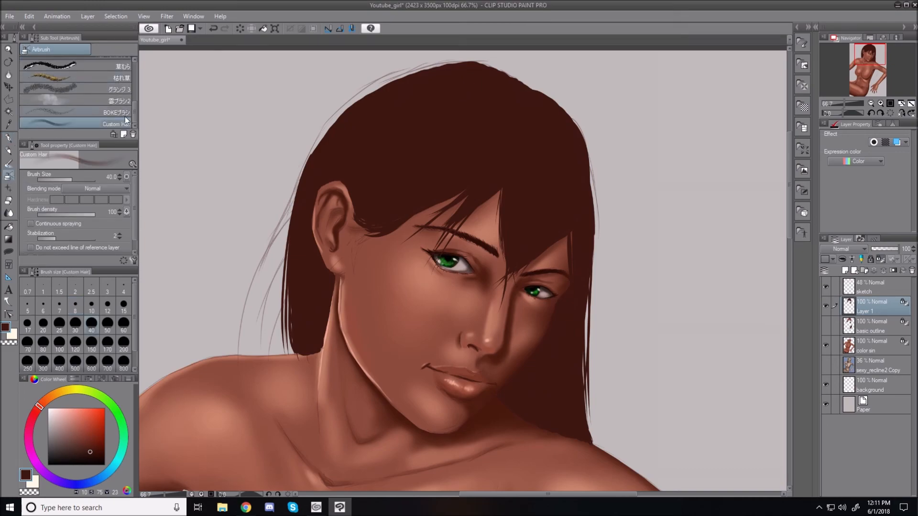
left_click_drag(90, 452, 88, 442)
mouse_move(323, 157)
left_mouse_down()
mouse_move(392, 95)
mouse_move(358, 113)
mouse_move(351, 125)
mouse_move(370, 106)
mouse_move(349, 139)
mouse_move(409, 91)
left_mouse_up()
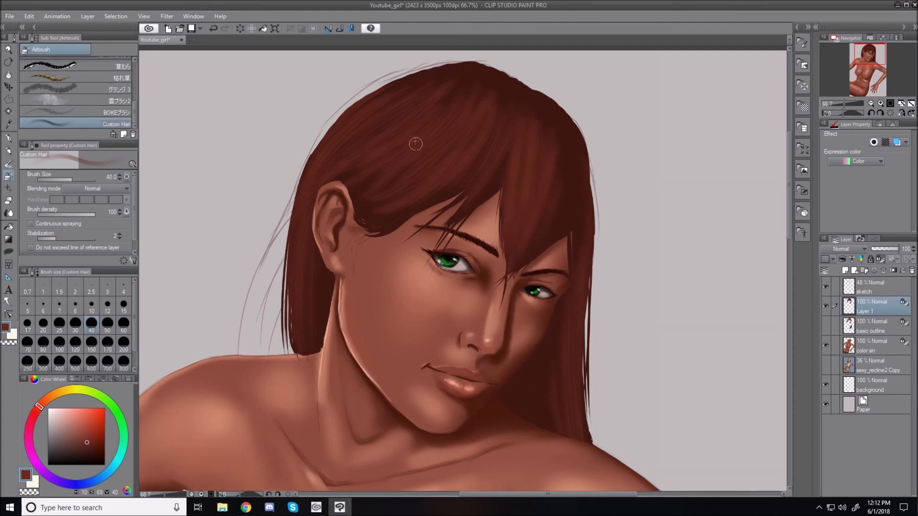
Step: Enlarge the Custom Hair brush to 100 and paint brighter red strands over the crown, fringe and hair behind the ear
key("bracketright")
key("bracketright")
key("bracketright")
key("bracketright")
key("bracketright")
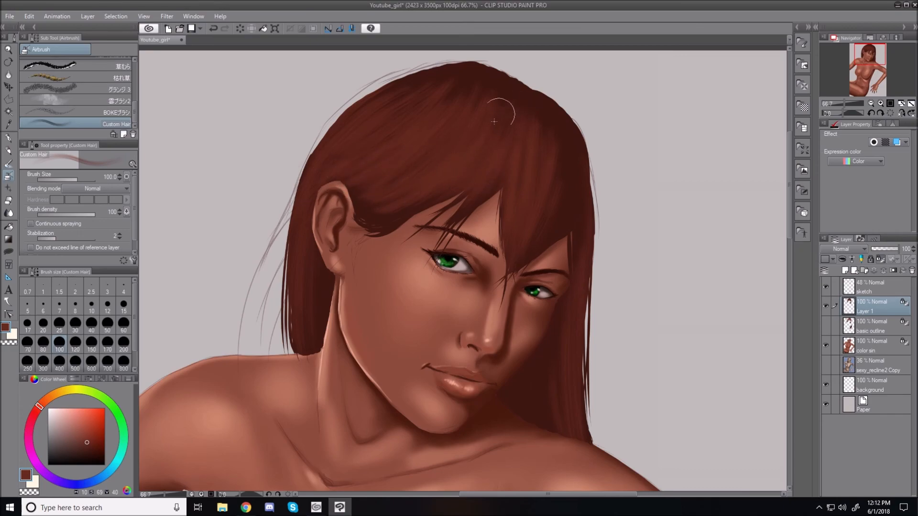
left_click(82, 426)
mouse_move(357, 110)
left_mouse_down()
mouse_move(334, 131)
mouse_move(372, 92)
mouse_move(319, 137)
mouse_move(390, 102)
mouse_move(312, 158)
mouse_move(390, 120)
mouse_move(407, 99)
mouse_move(328, 154)
mouse_move(406, 140)
mouse_move(426, 102)
mouse_move(346, 166)
mouse_move(429, 133)
mouse_move(444, 108)
mouse_move(356, 197)
mouse_move(442, 132)
mouse_move(457, 97)
mouse_move(380, 183)
mouse_move(473, 127)
mouse_move(397, 186)
mouse_move(481, 135)
mouse_move(450, 172)
mouse_move(501, 172)
mouse_move(506, 144)
mouse_move(509, 246)
mouse_move(482, 202)
left_mouse_up()
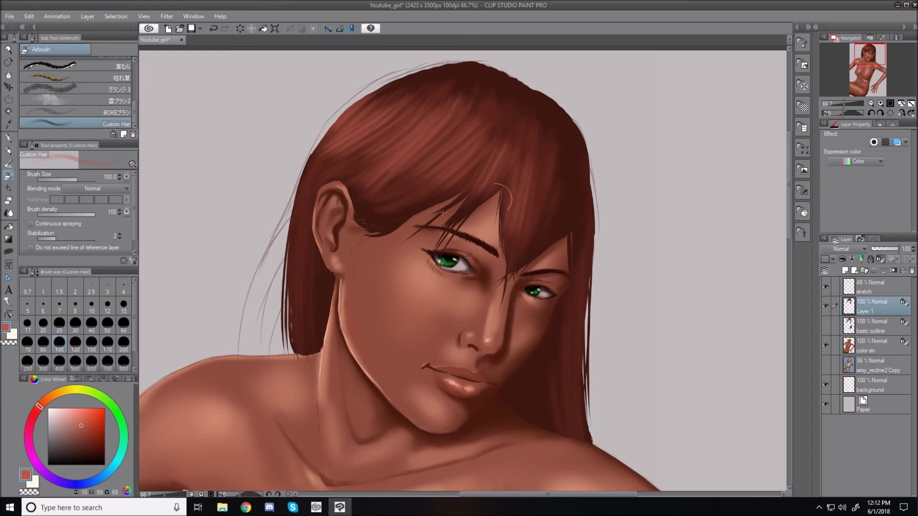
mouse_move(294, 225)
left_mouse_down()
mouse_move(312, 362)
mouse_move(304, 189)
mouse_move(307, 286)
left_mouse_up()
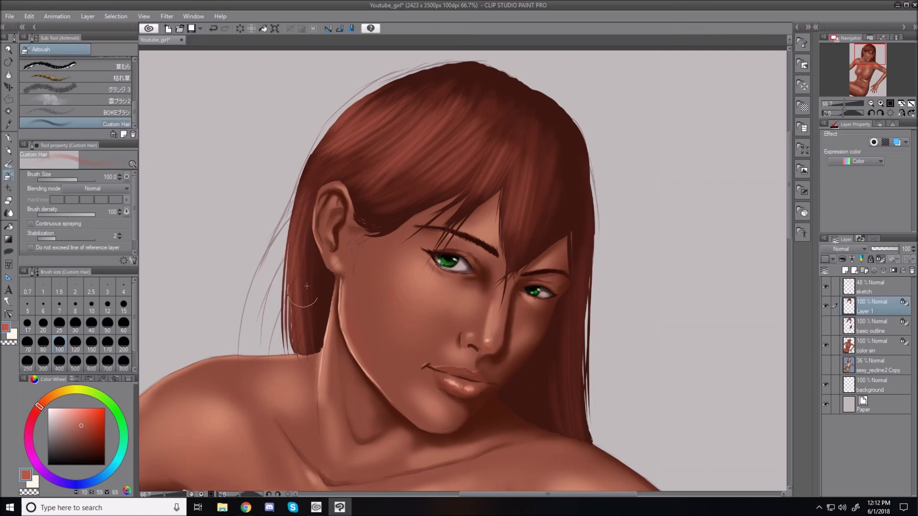
Step: Brighten the long hair on the far side of the face with the same red down to the shoulder
left_click_drag(581, 344, 584, 450)
left_click_drag(580, 282, 582, 449)
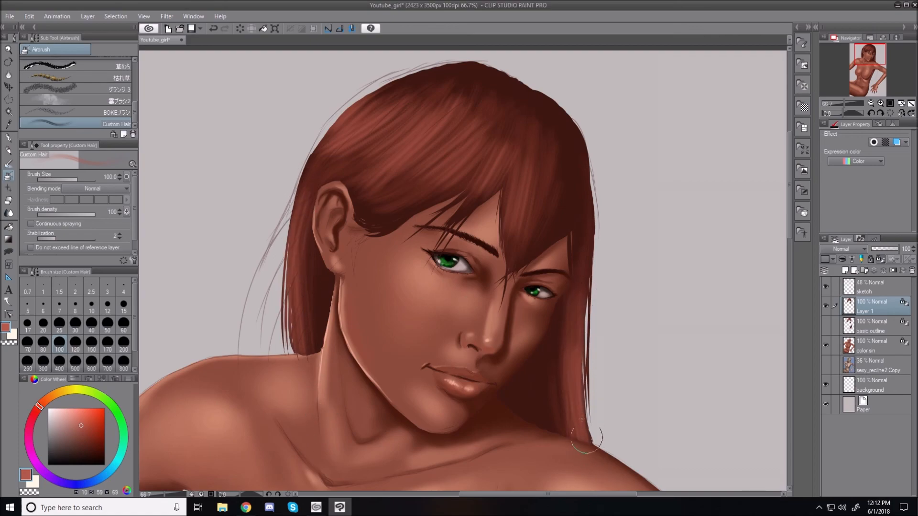
left_click_drag(580, 304, 577, 452)
left_click_drag(564, 349, 588, 407)
left_click_drag(585, 291, 585, 354)
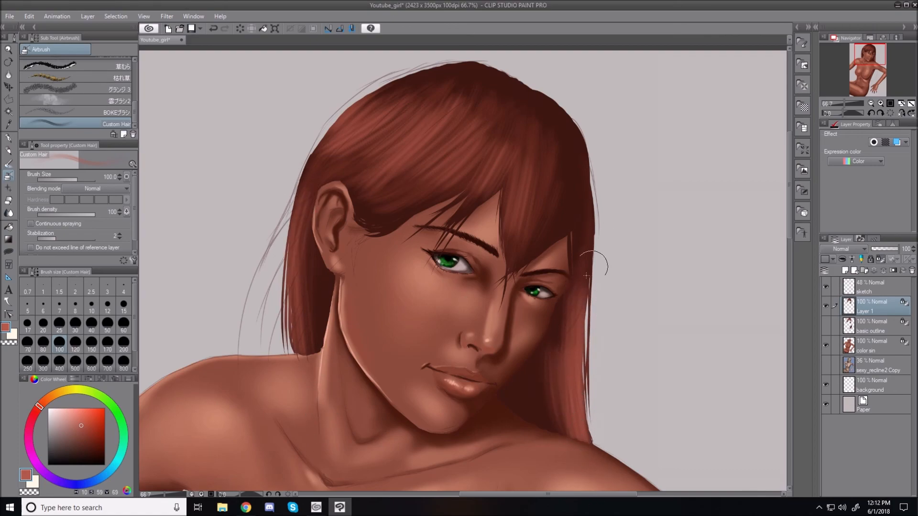
Step: Pick a lighter pinkish red and paint highlights across the crown, fringe and hair behind the ear at size 80
left_click(74, 417)
key("bracketleft")
left_click_drag(356, 117, 330, 143)
left_click_drag(383, 106, 342, 136)
mouse_move(399, 115)
left_mouse_down()
mouse_move(354, 143)
mouse_move(378, 153)
mouse_move(342, 146)
mouse_move(377, 158)
left_mouse_up()
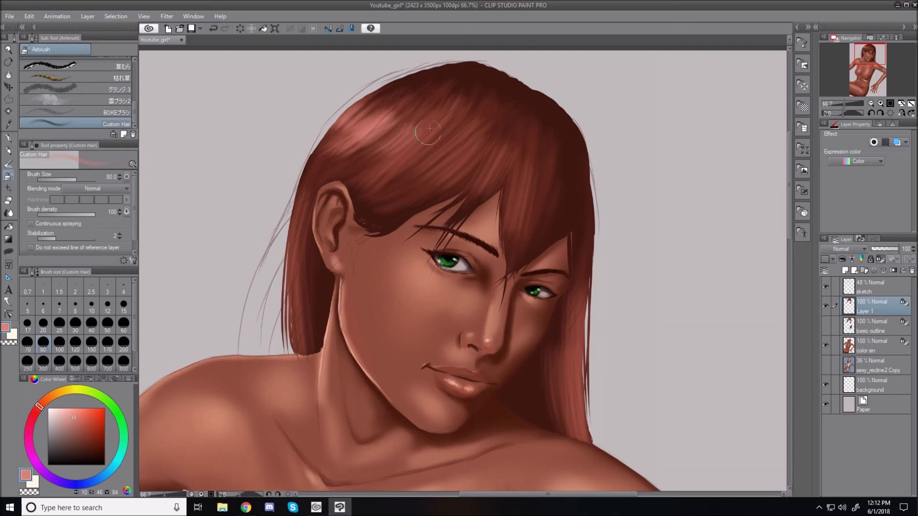
left_click_drag(438, 116, 390, 178)
mouse_move(445, 139)
left_mouse_down()
mouse_move(436, 174)
mouse_move(461, 159)
mouse_move(467, 136)
mouse_move(419, 190)
left_mouse_up()
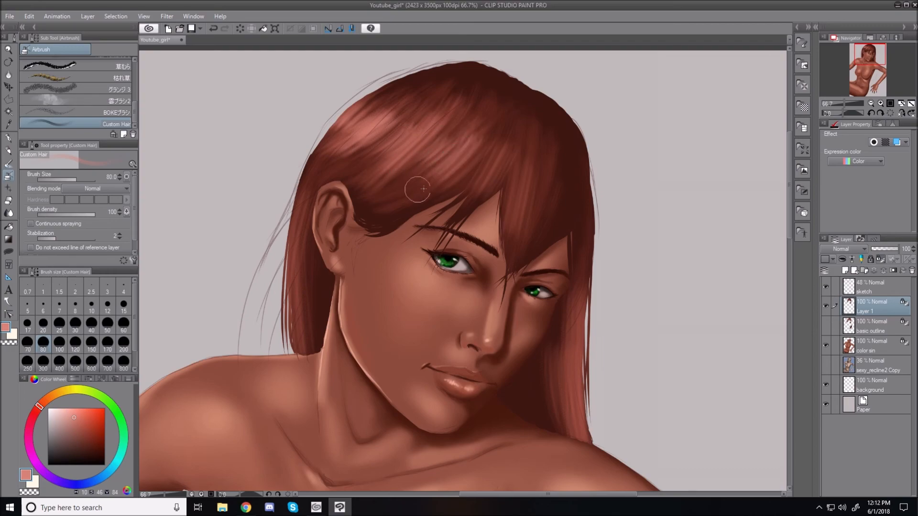
left_click_drag(483, 127, 432, 189)
mouse_move(493, 156)
left_mouse_down()
mouse_move(479, 180)
mouse_move(506, 159)
mouse_move(494, 218)
mouse_move(519, 180)
mouse_move(526, 240)
mouse_move(508, 249)
left_mouse_up()
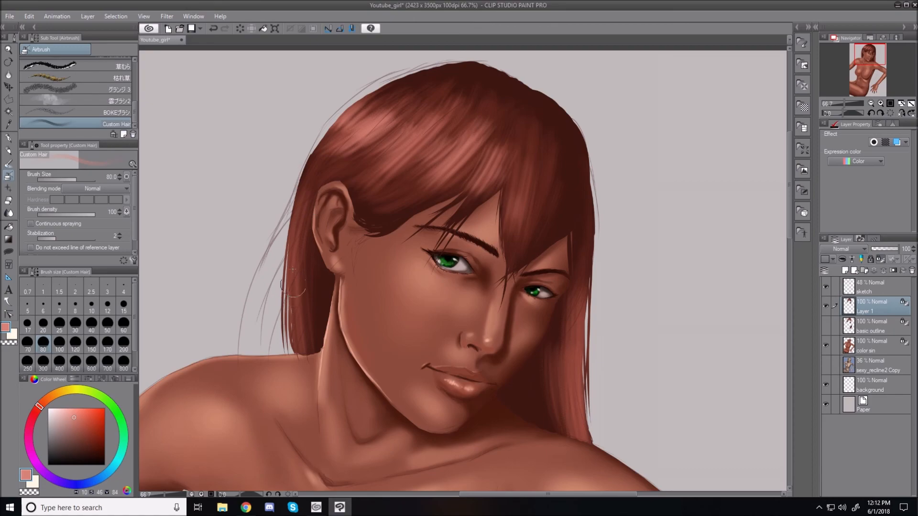
left_click_drag(295, 211, 292, 354)
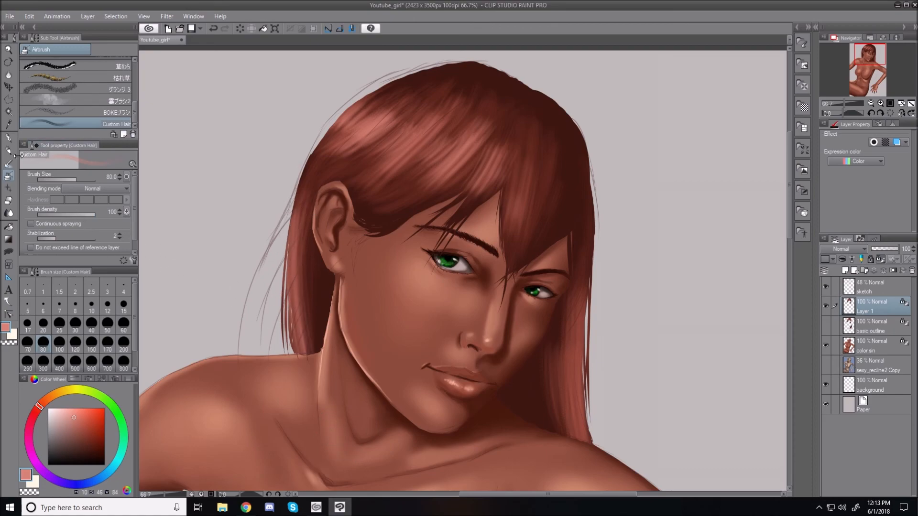
Step: Add fine pink highlight strands on the crown and behind the ear with the G-pen at size 8
left_click(8, 138)
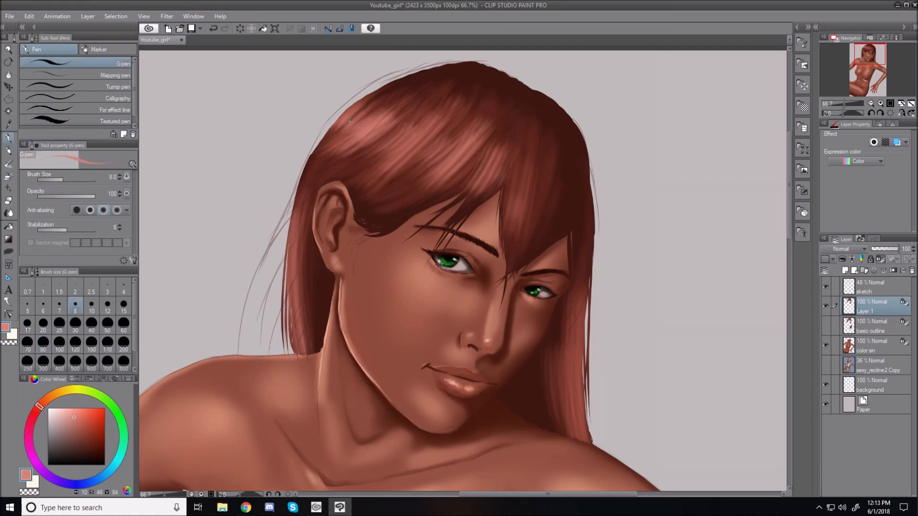
mouse_move(365, 99)
left_mouse_down()
mouse_move(338, 127)
mouse_move(383, 104)
mouse_move(346, 144)
left_mouse_up()
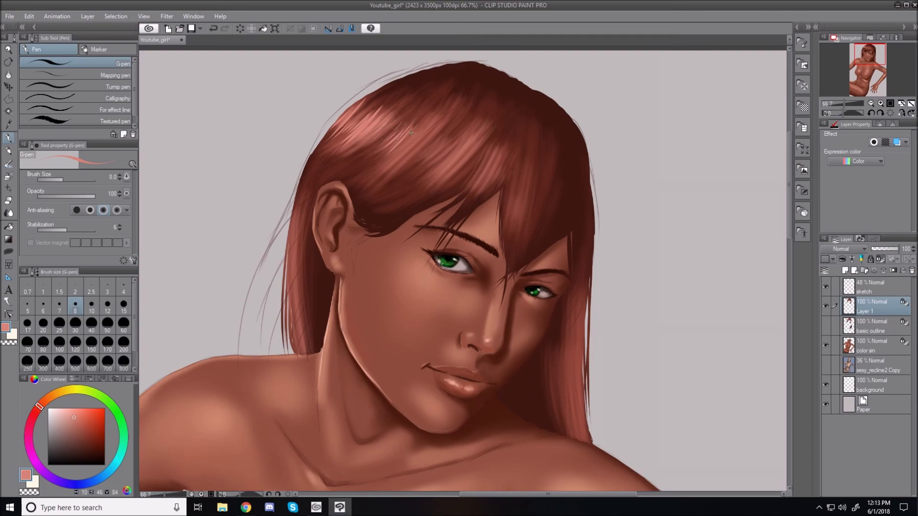
left_click_drag(422, 125, 400, 150)
mouse_move(428, 168)
left_mouse_down()
mouse_move(463, 134)
mouse_move(443, 165)
mouse_move(460, 143)
mouse_move(457, 165)
left_mouse_up()
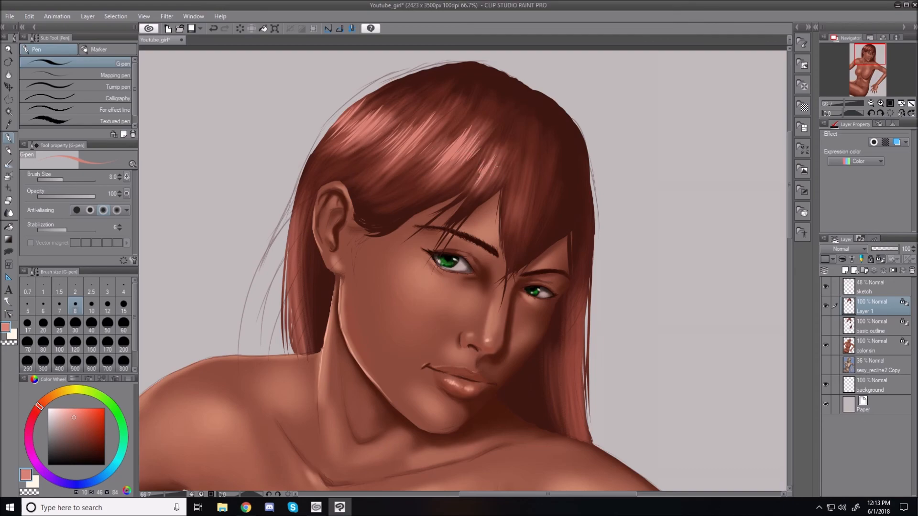
left_click_drag(292, 242, 295, 274)
mouse_move(295, 240)
left_mouse_down()
mouse_move(298, 319)
mouse_move(294, 299)
left_mouse_up()
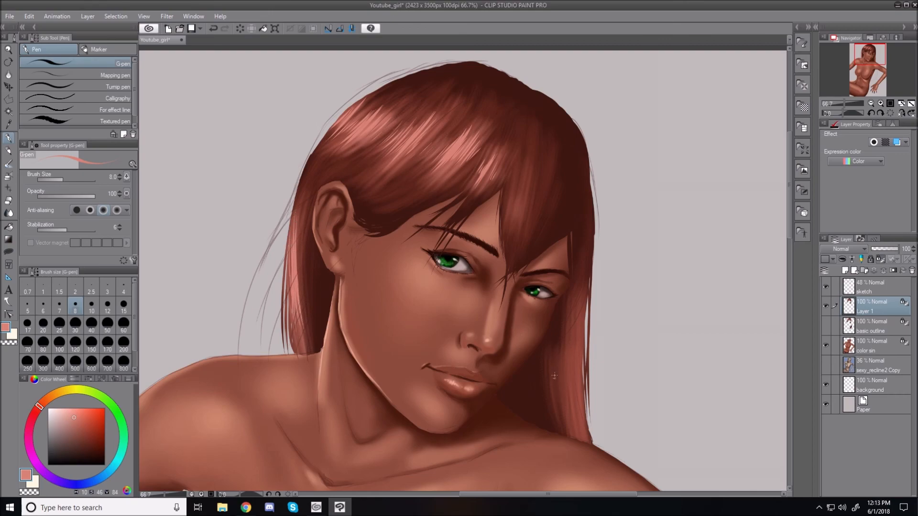
Step: Draw fine pink highlight strands down the hair on the far side of the face
left_click_drag(570, 368, 576, 433)
left_click_drag(569, 337, 581, 435)
left_click_drag(580, 356, 582, 393)
left_click_drag(582, 302, 585, 400)
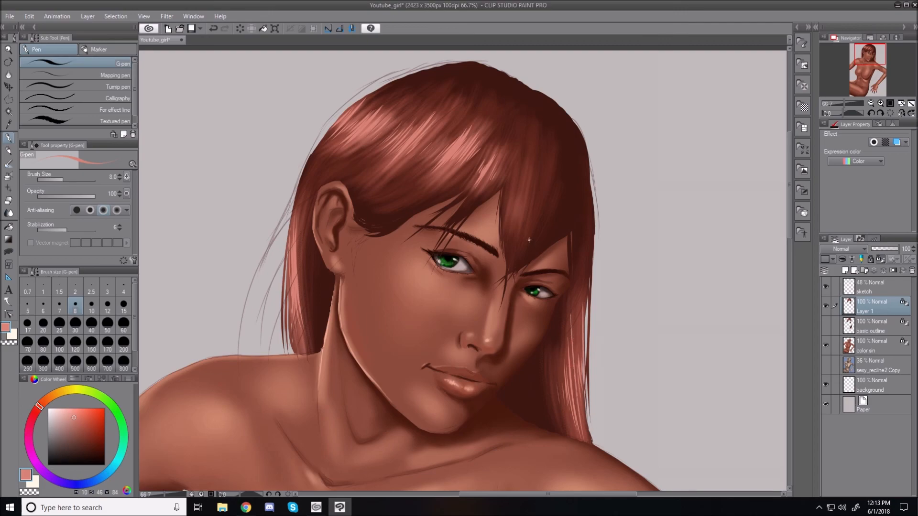
key("ctrl+0")
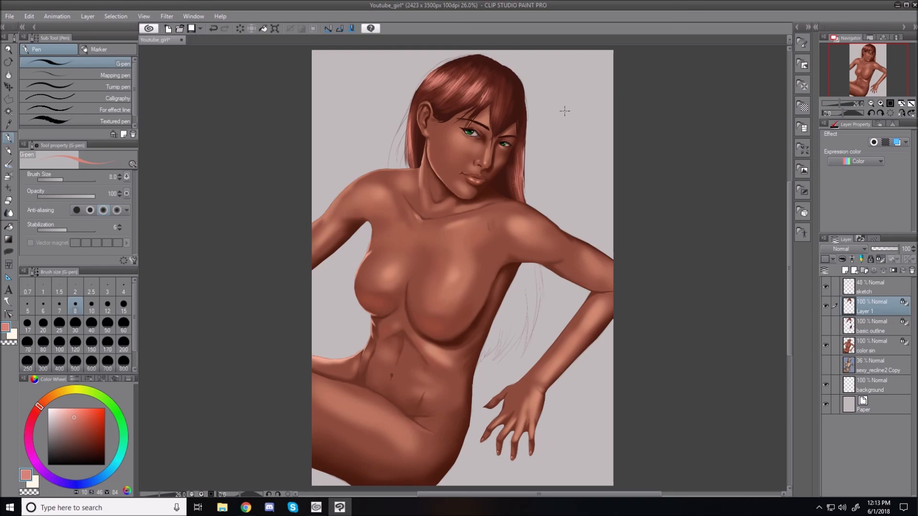
scroll(524, 100, "up", 1)
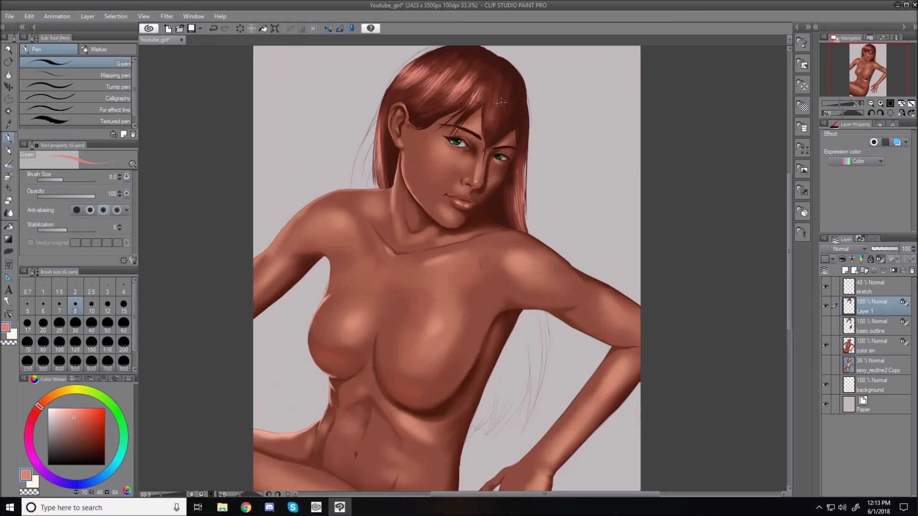
left_click_drag(790, 257, 790, 236)
scroll(464, 109, "up", 1)
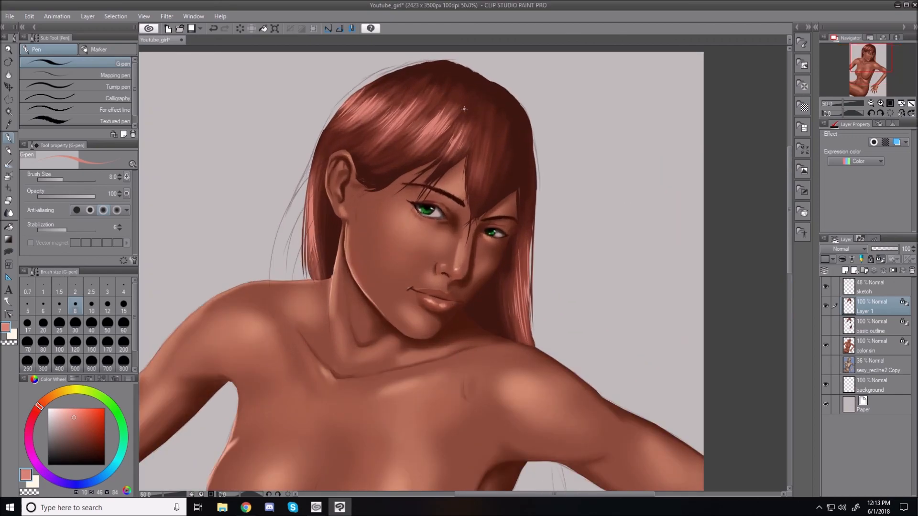
Step: Hide the sketch layer and paint lighter pink highlights along the outer edges of the hair with the Custom Hair airbrush at size 80
left_click(9, 177)
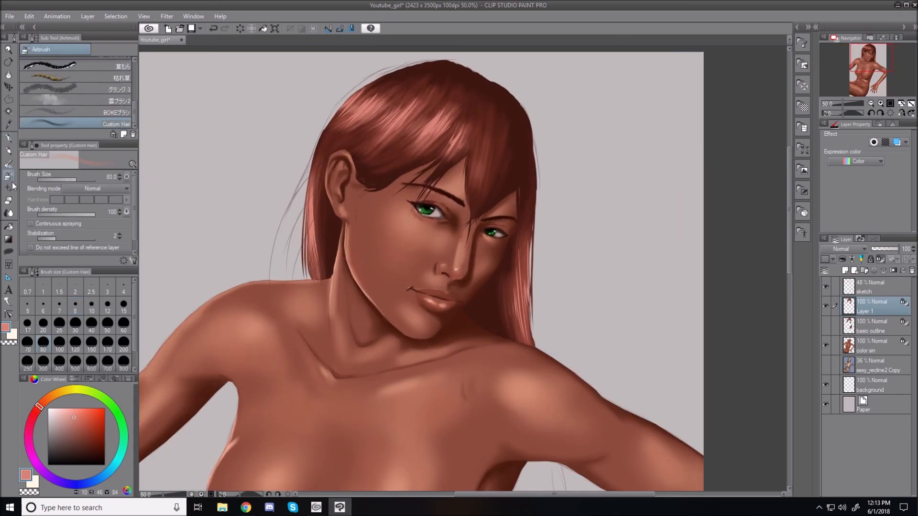
left_click(71, 414)
left_click(826, 287)
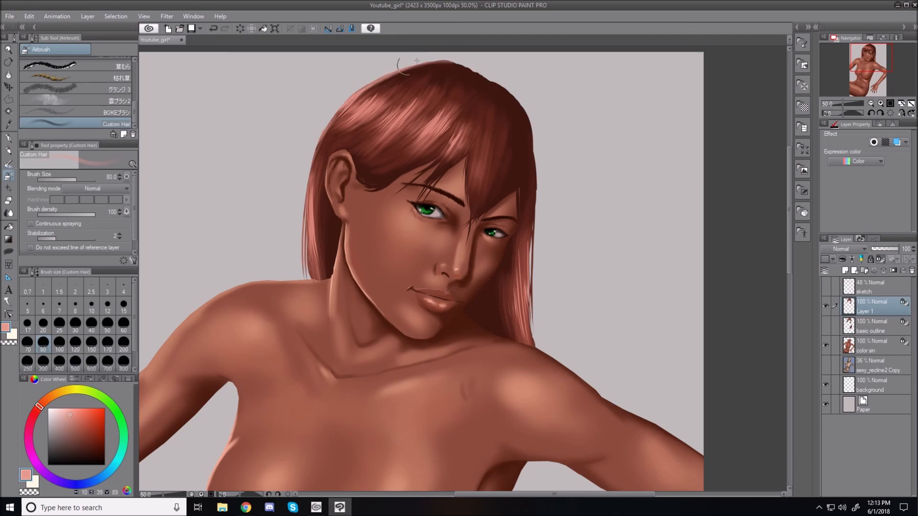
mouse_move(356, 98)
left_mouse_down()
mouse_move(393, 71)
mouse_move(408, 76)
mouse_move(328, 117)
mouse_move(313, 163)
mouse_move(364, 103)
mouse_move(382, 114)
mouse_move(390, 98)
mouse_move(368, 119)
mouse_move(406, 96)
mouse_move(383, 139)
mouse_move(417, 86)
mouse_move(433, 107)
mouse_move(416, 138)
mouse_move(454, 107)
mouse_move(435, 146)
left_mouse_up()
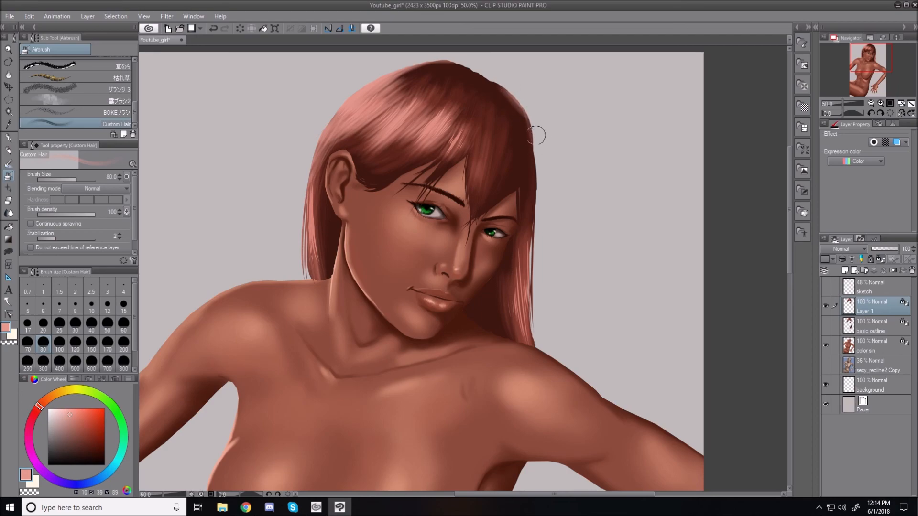
mouse_move(544, 180)
left_mouse_down()
mouse_move(532, 113)
mouse_move(535, 300)
mouse_move(545, 228)
mouse_move(536, 342)
mouse_move(551, 178)
mouse_move(538, 158)
mouse_move(548, 93)
left_mouse_up()
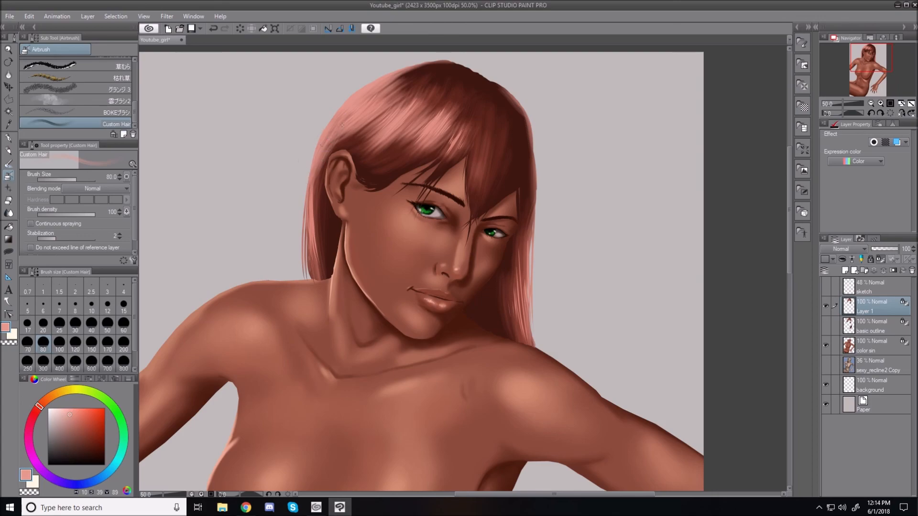
left_click_drag(317, 178, 311, 256)
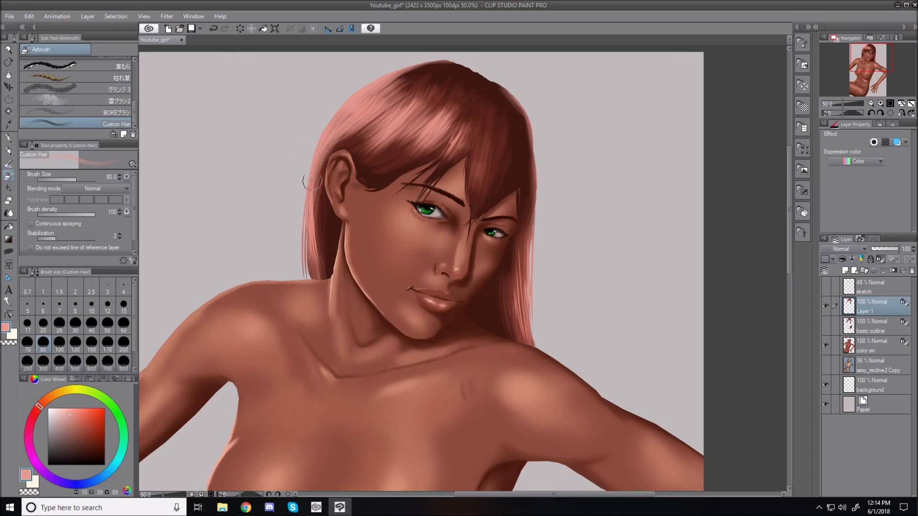
Step: Compare the Layer 1 and basic outline hair versions on the whole figure, then show basic outline and hide Layer 1
key("ctrl+0")
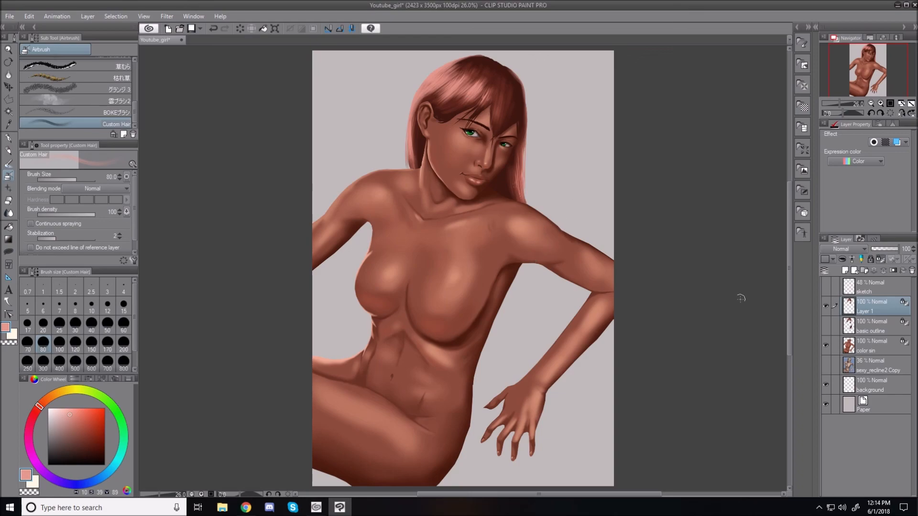
left_click(824, 308)
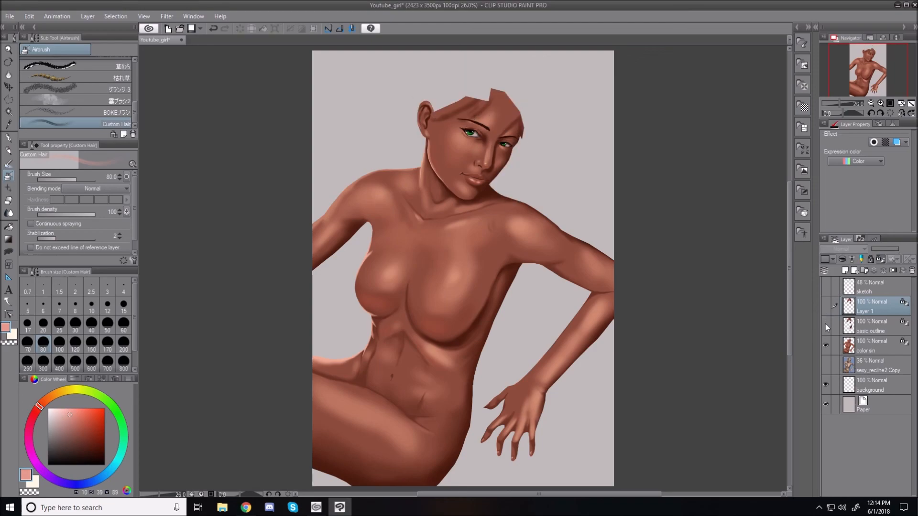
left_click(825, 324)
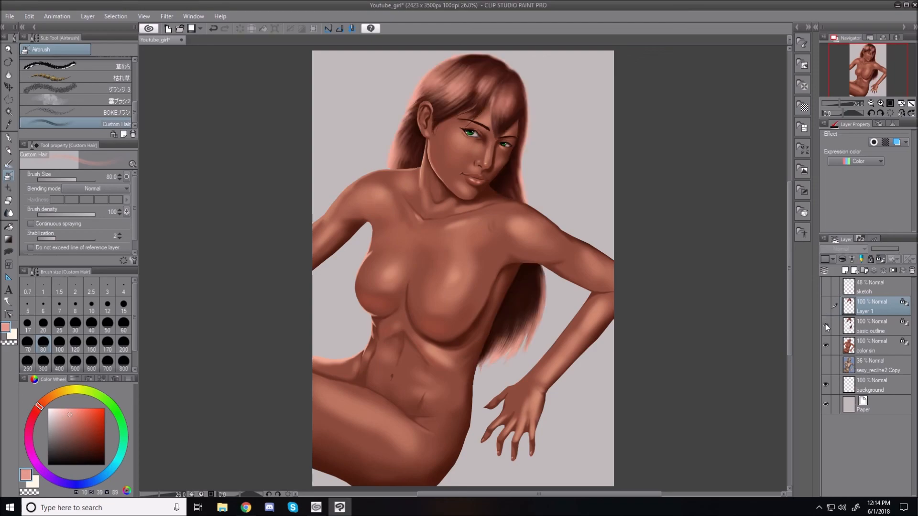
left_click(825, 308)
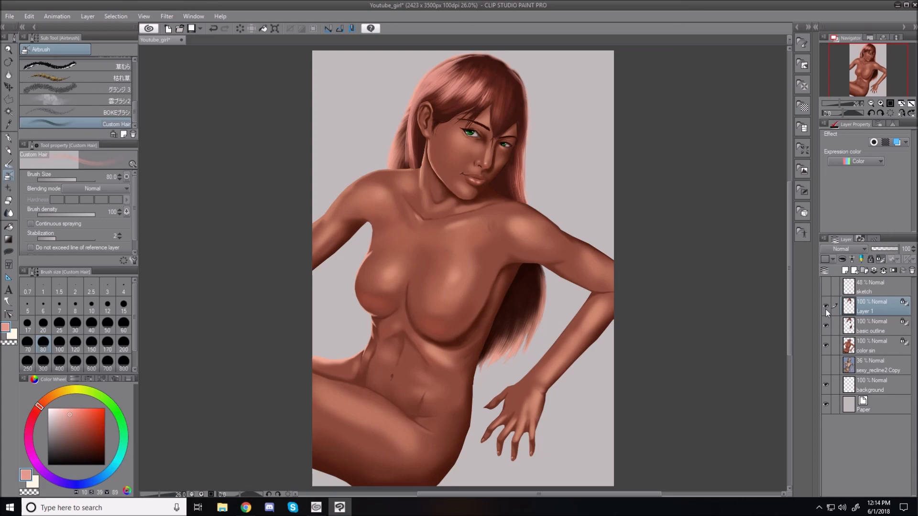
left_click(826, 308)
left_click(825, 308)
left_click(825, 309)
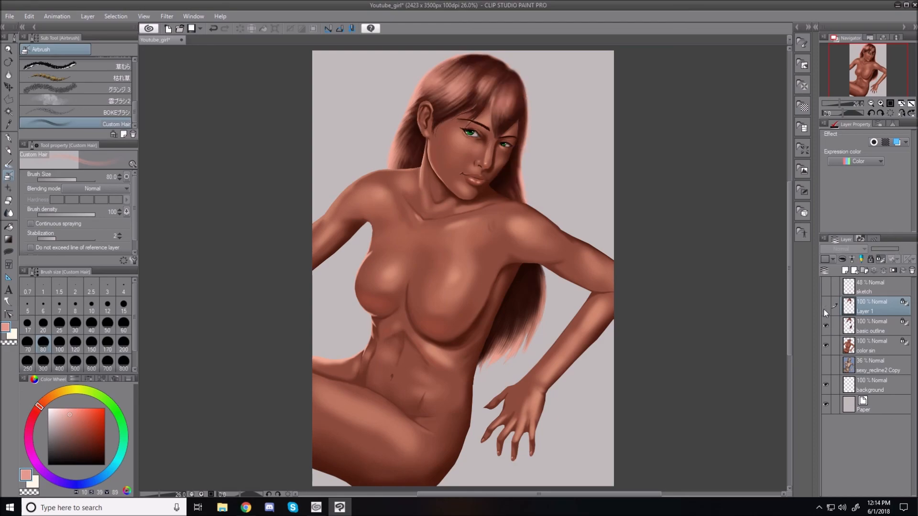
left_click(826, 308)
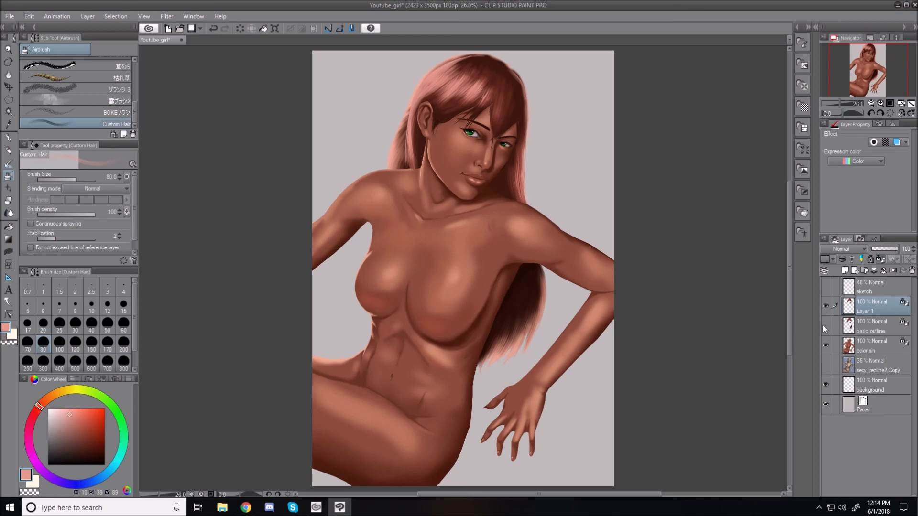
left_click(824, 325)
left_click(824, 326)
left_click(826, 307)
Step: Delete Layer 1, which holds the repainted demonstration hair
left_click(870, 287, "ctrl")
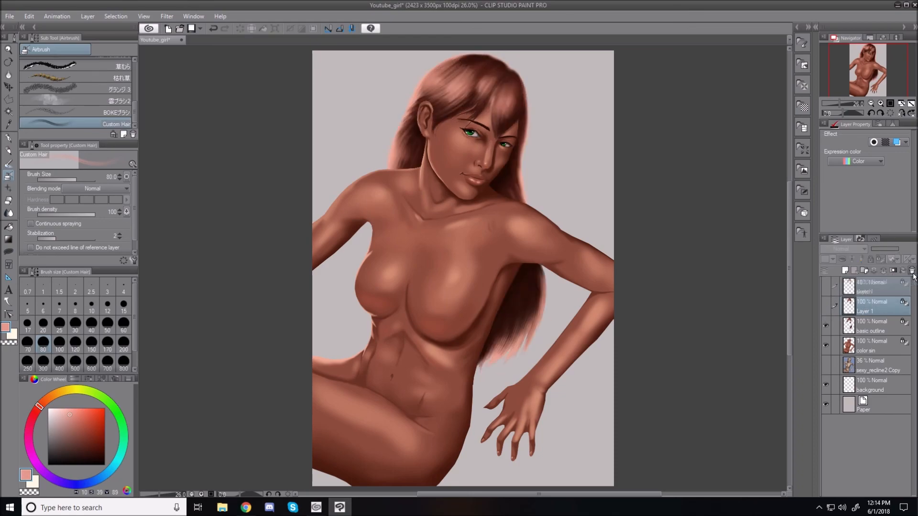
left_click(912, 272)
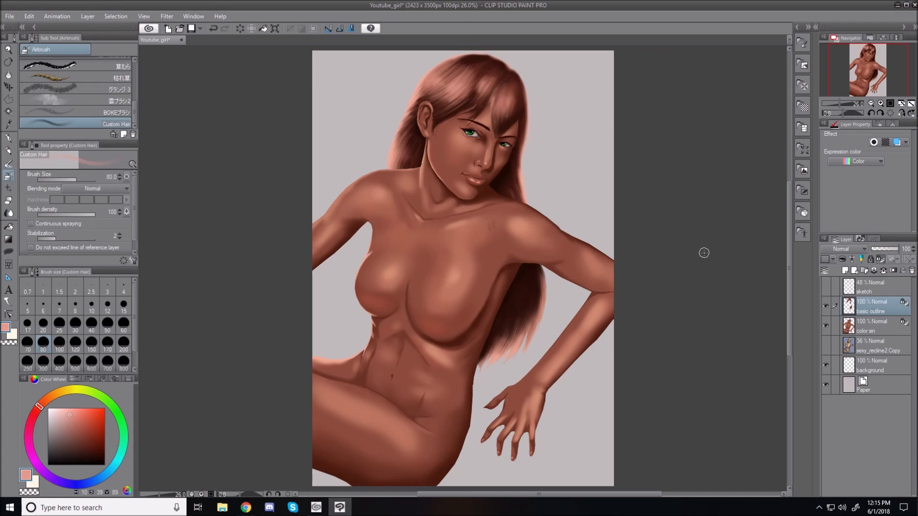
scroll(620, 156, "up", 3)
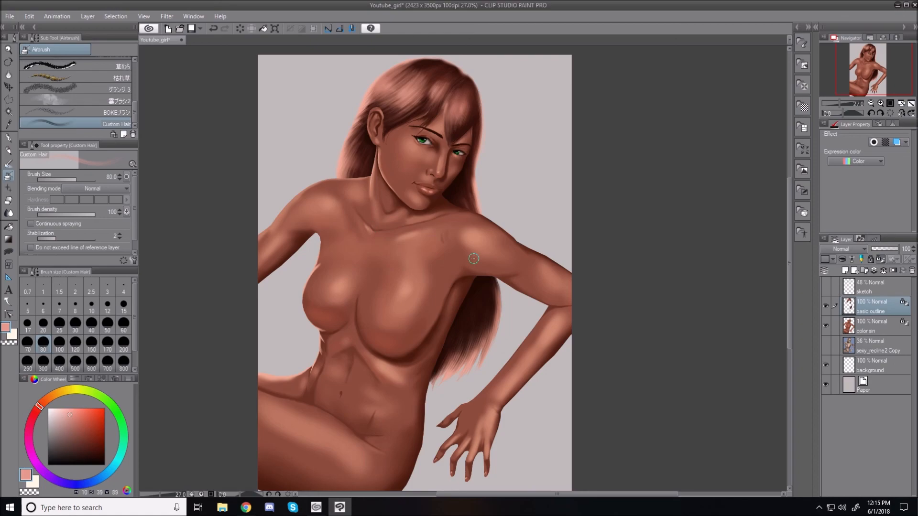
mouse_move(789, 268)
left_mouse_down()
mouse_move(789, 293)
mouse_move(787, 277)
left_mouse_up()
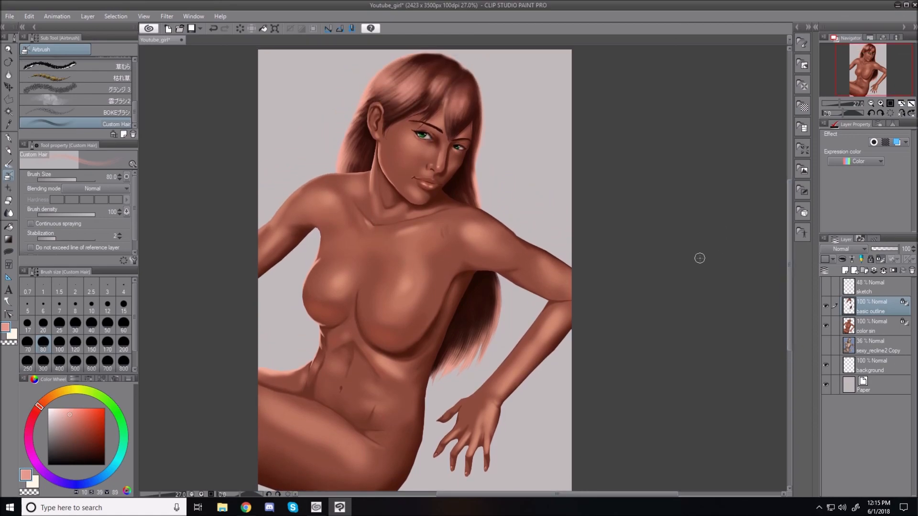